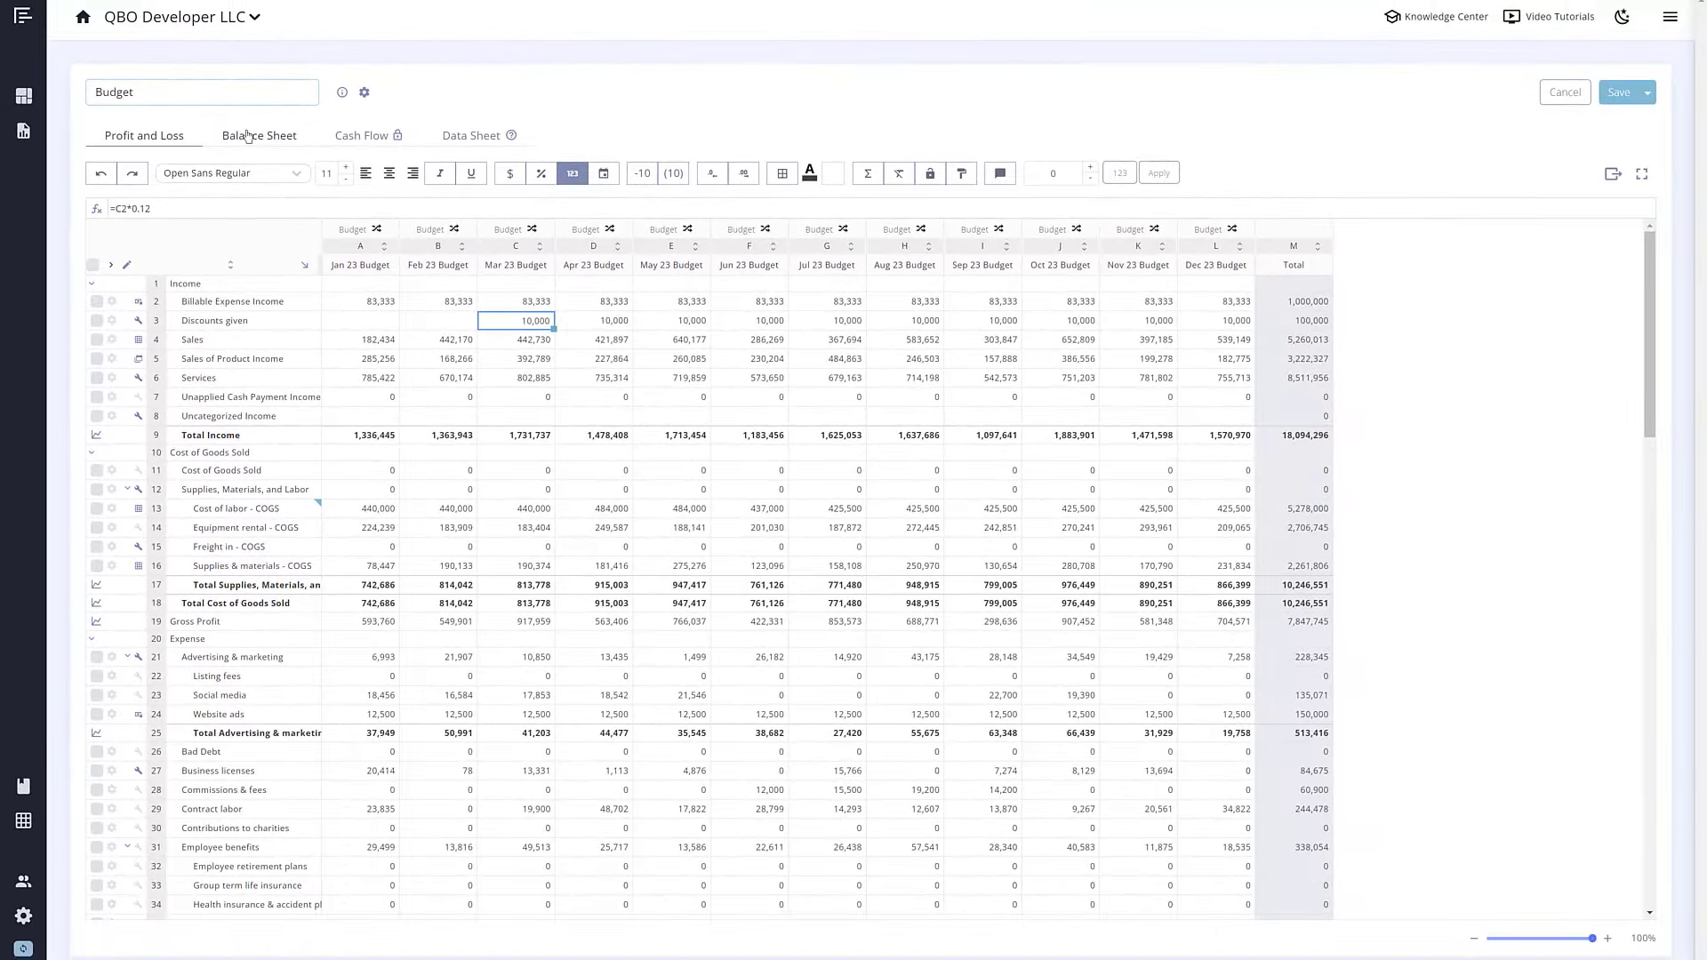
Step: Show the budget's Balance Sheet, where Cash reaches 8,704,796 in Dec 23
click(248, 135)
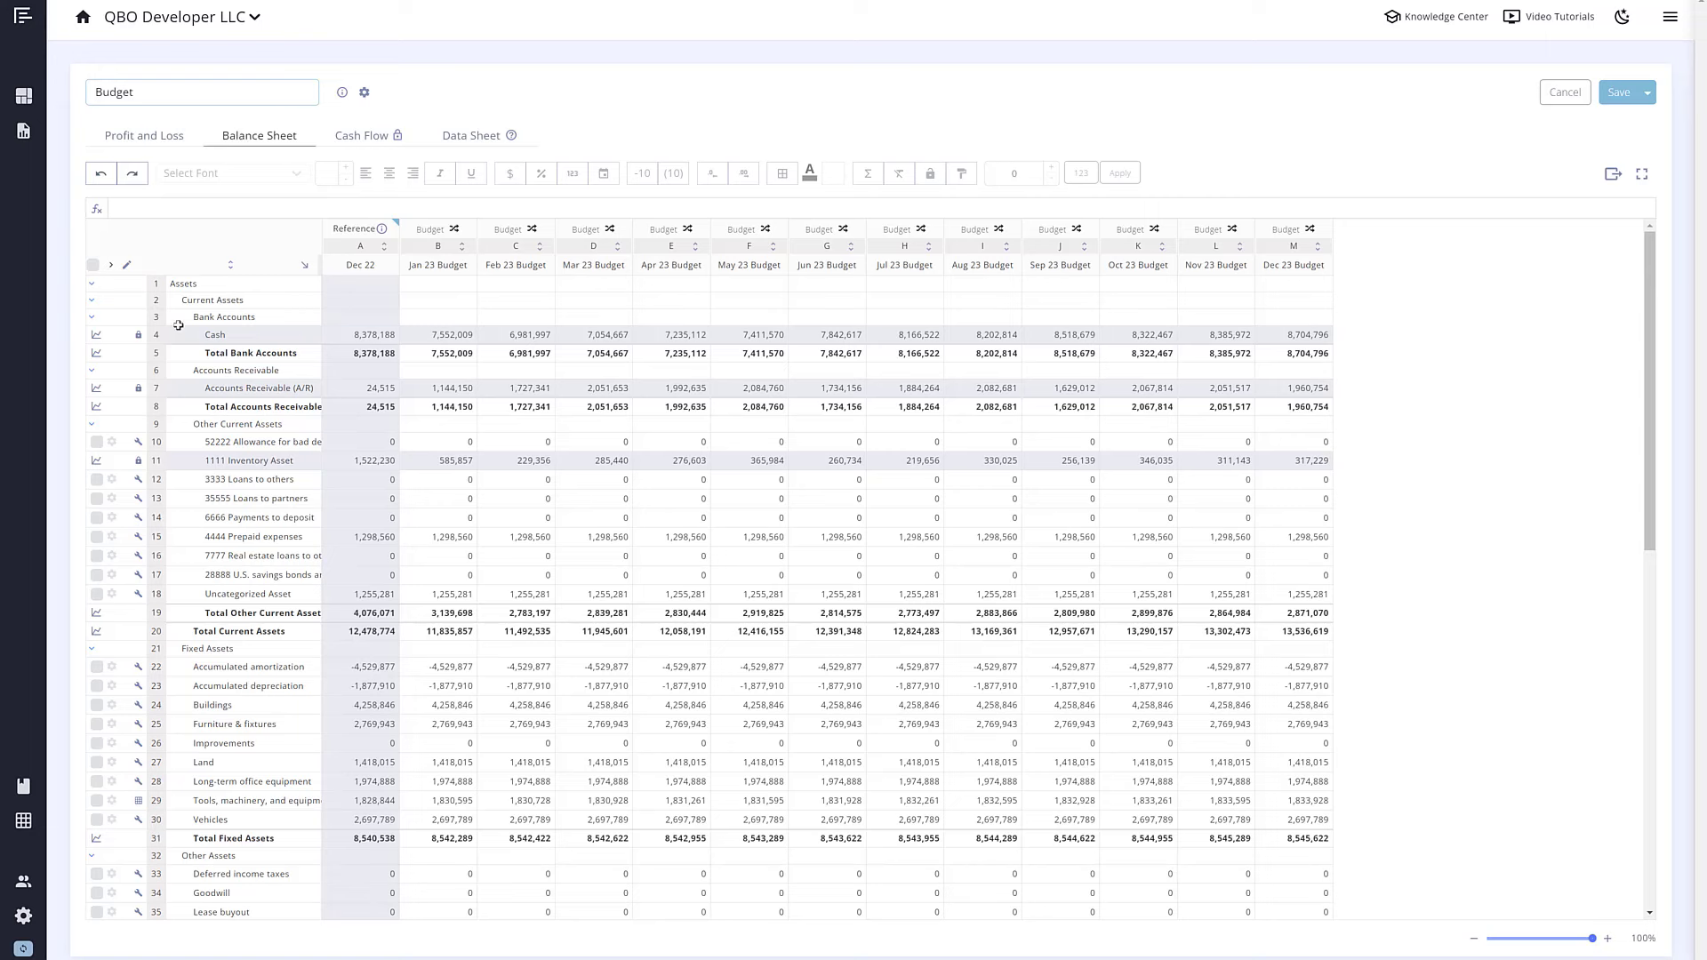
Step: Open the Cash Flow sheet and review the Accounts Receivable, Payable and Inventory settings without saving
click(157, 386)
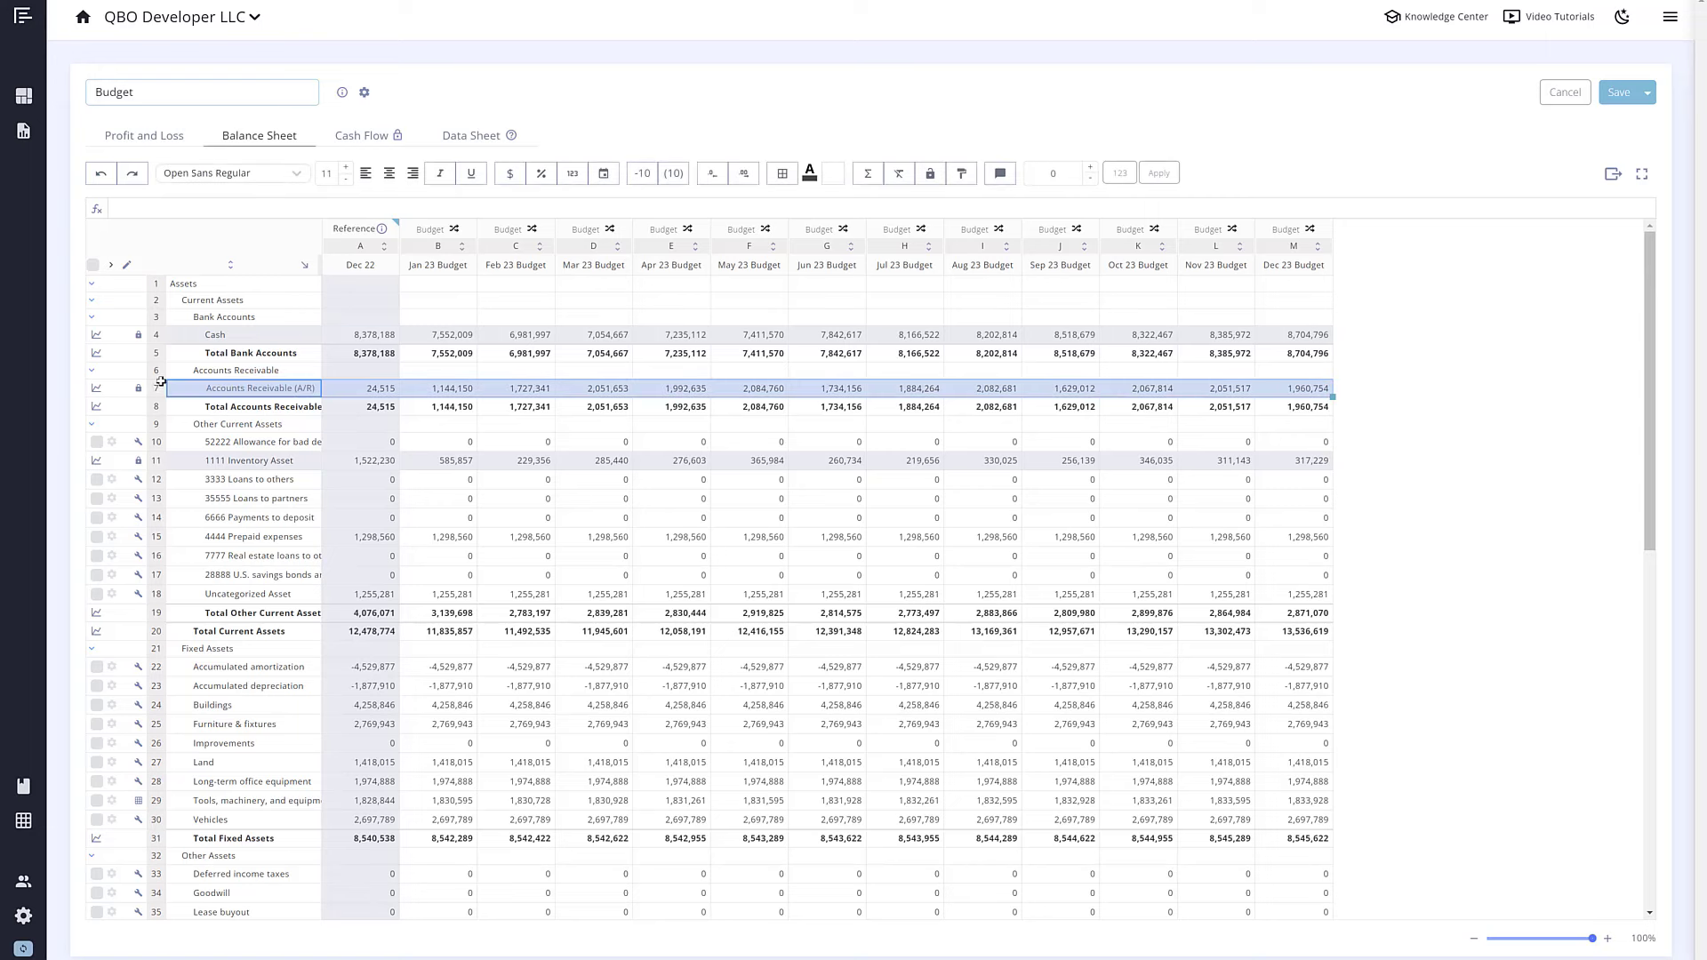
click(350, 140)
click(365, 94)
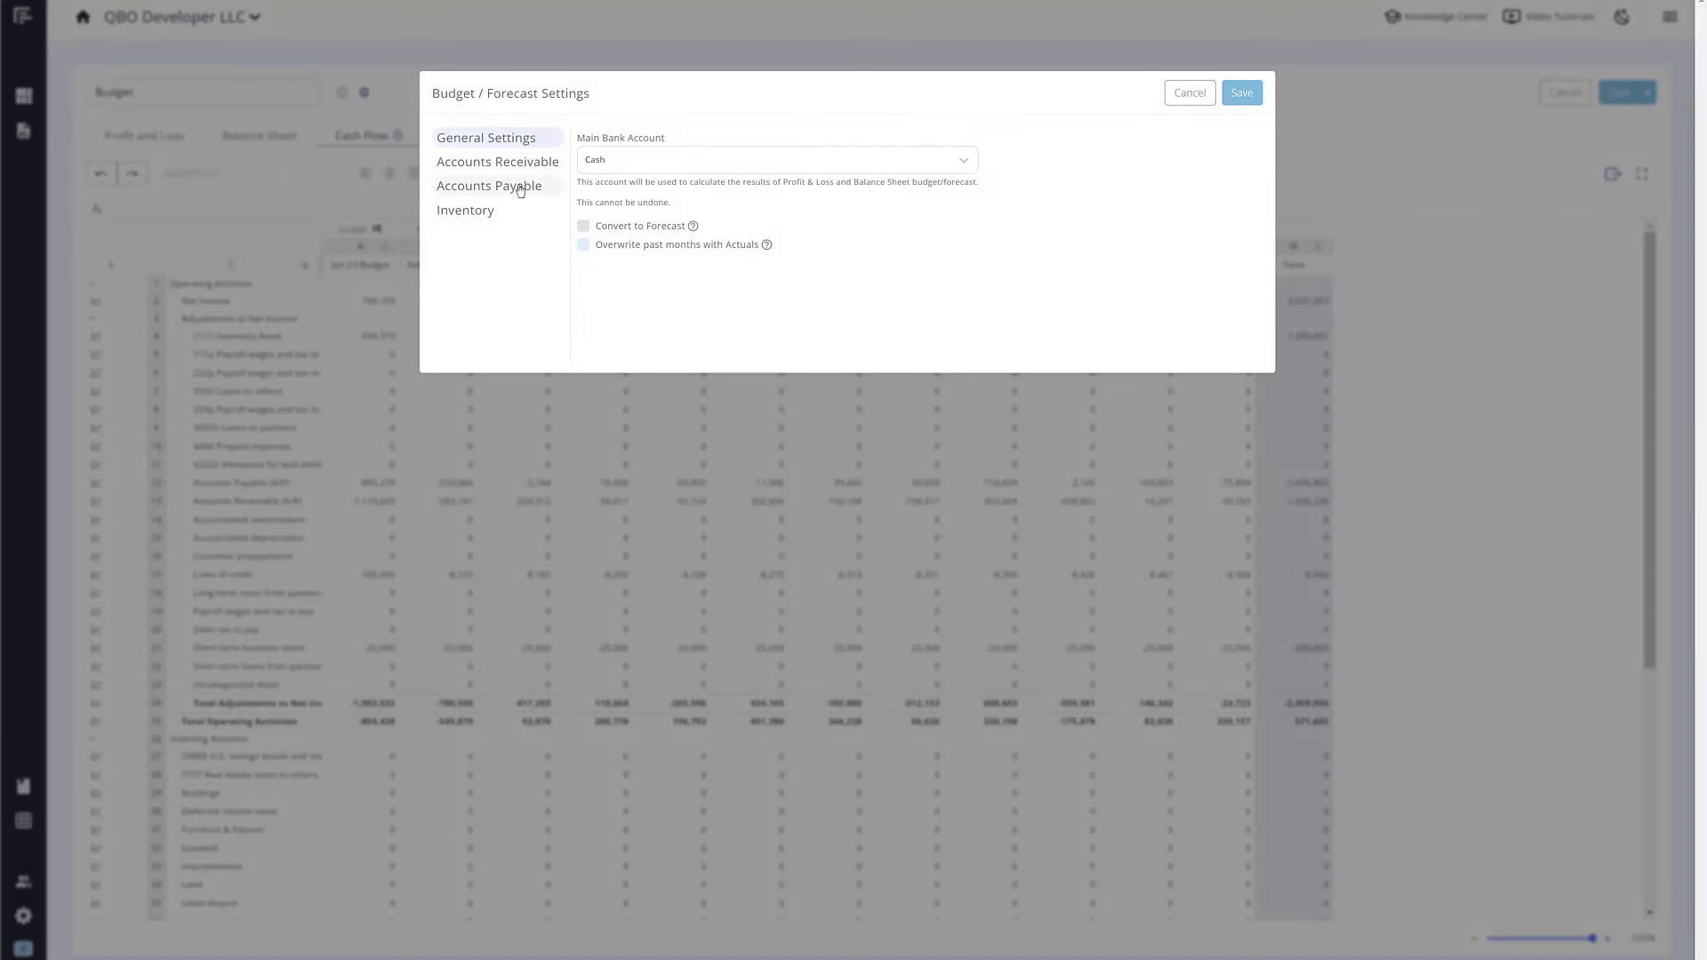
click(496, 169)
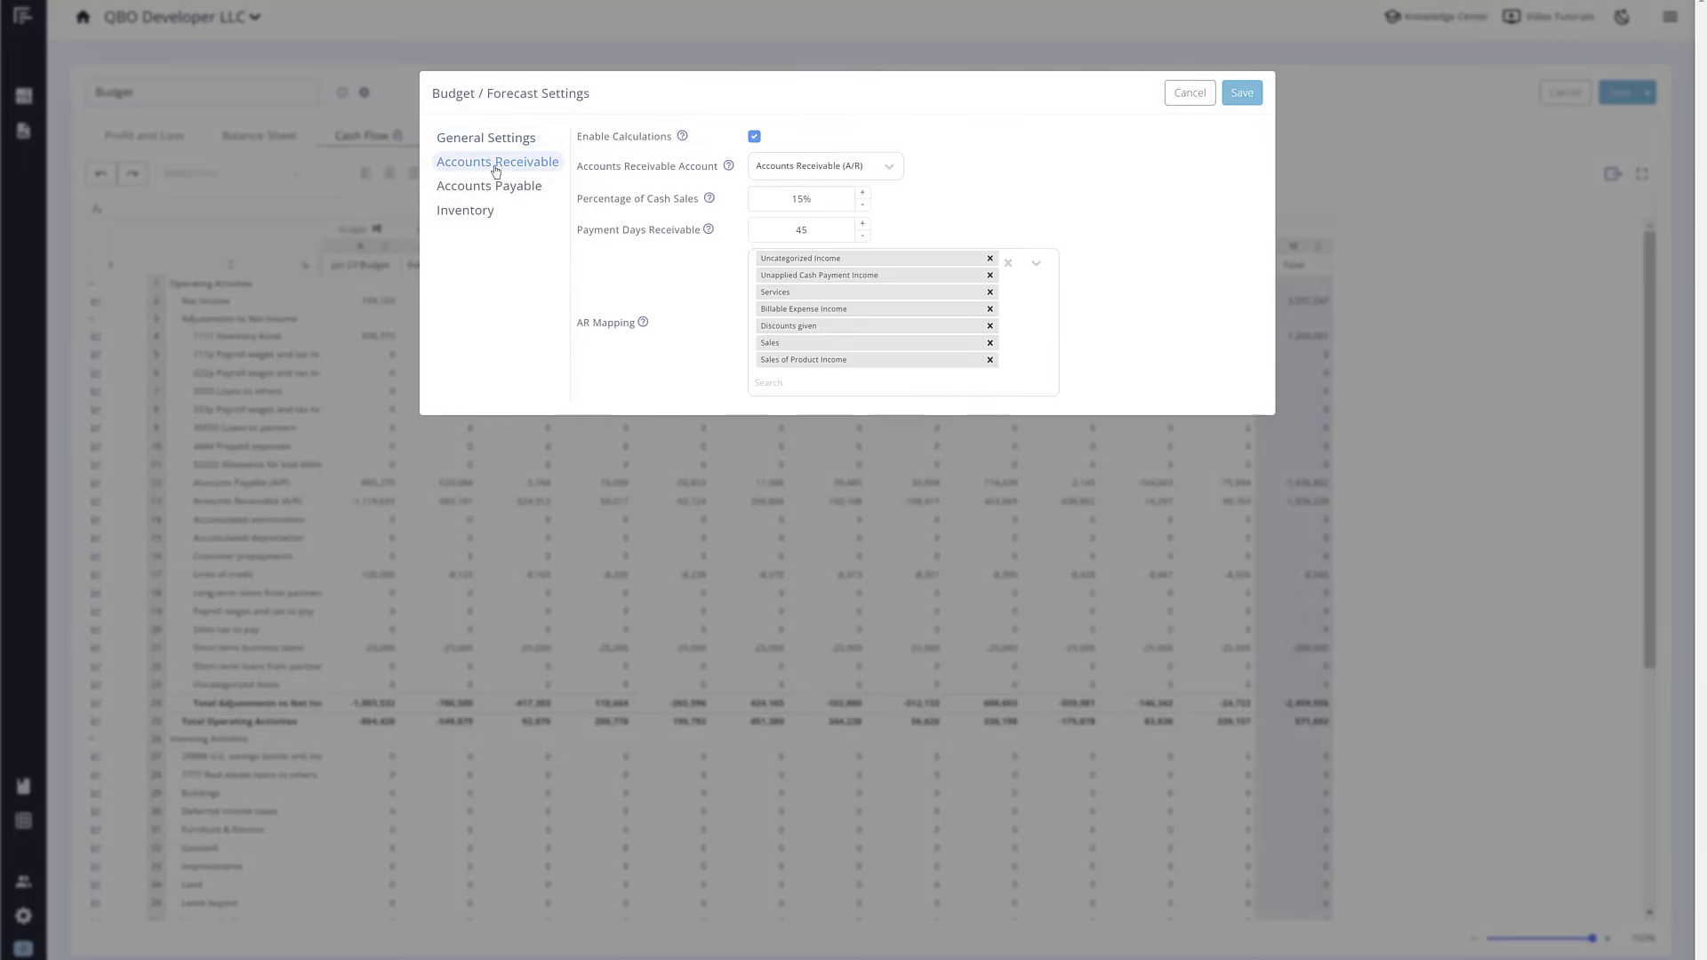
click(492, 187)
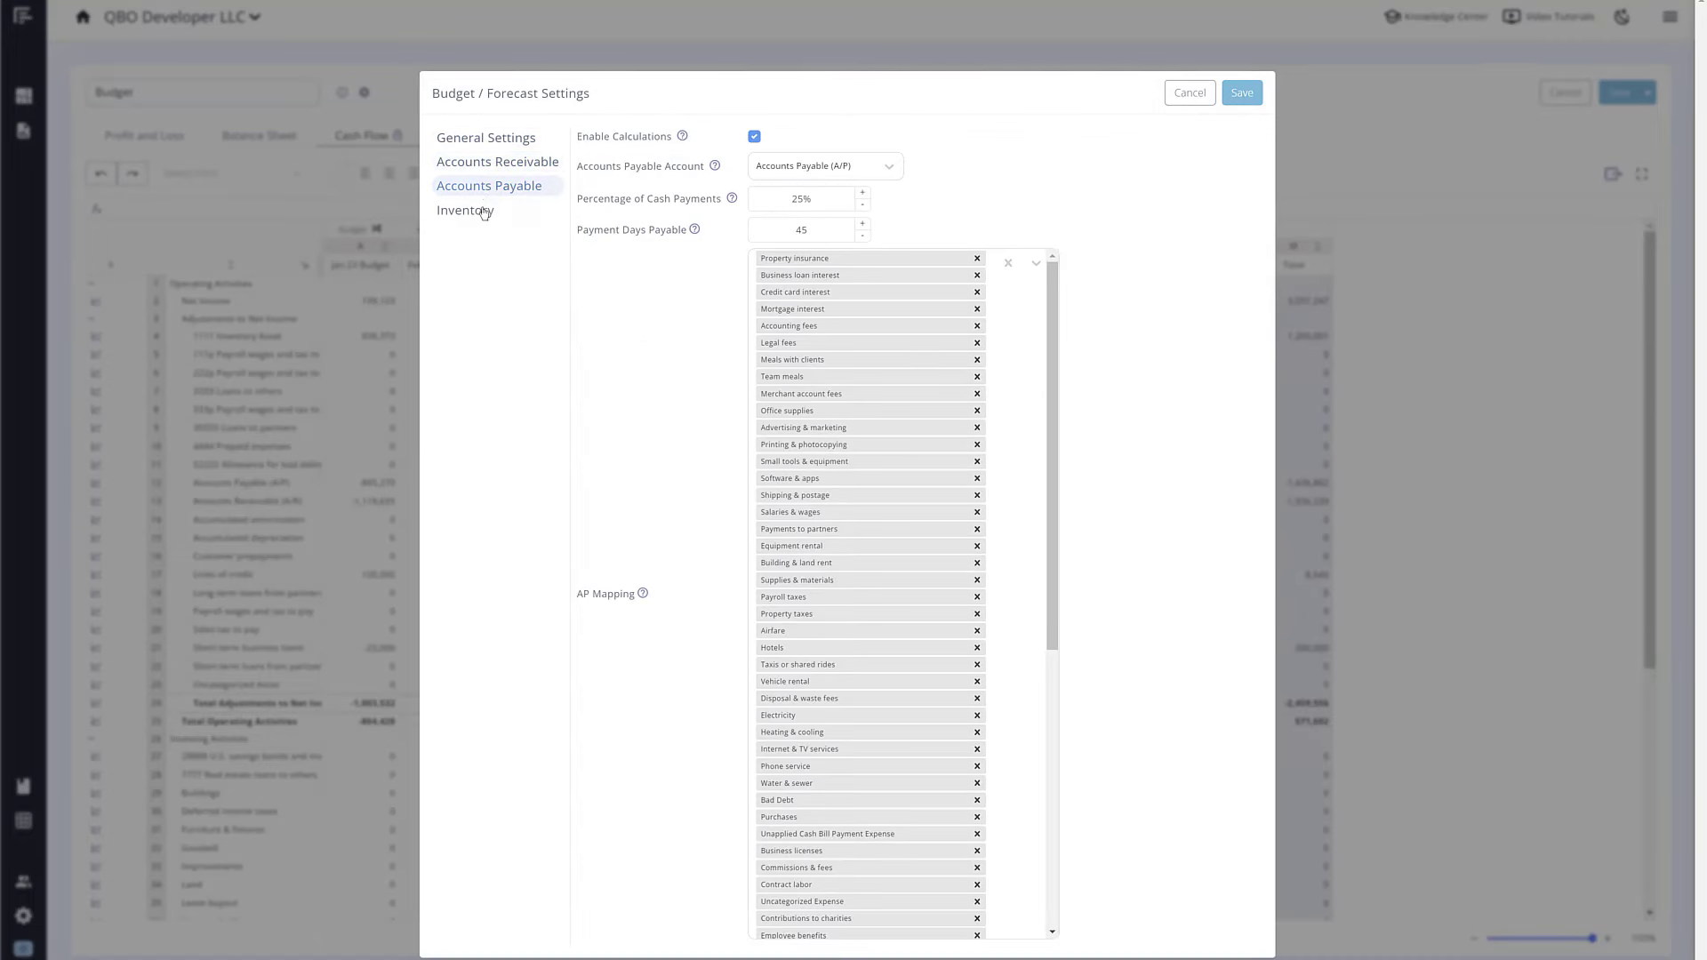
click(484, 212)
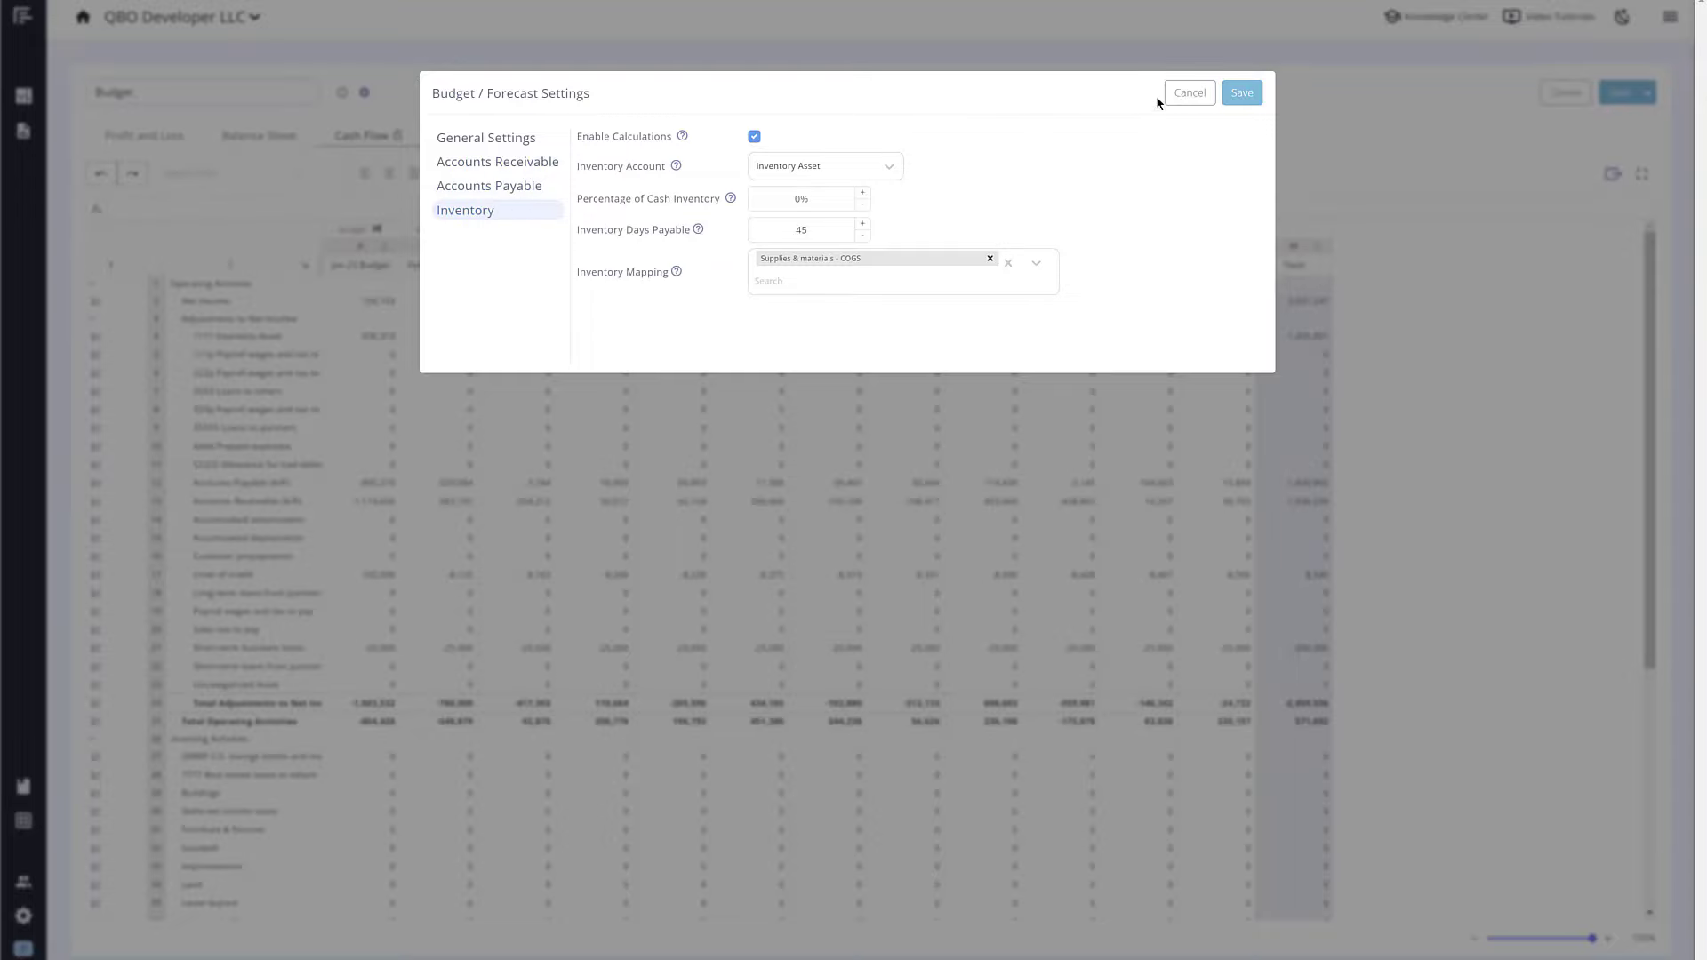
click(1187, 98)
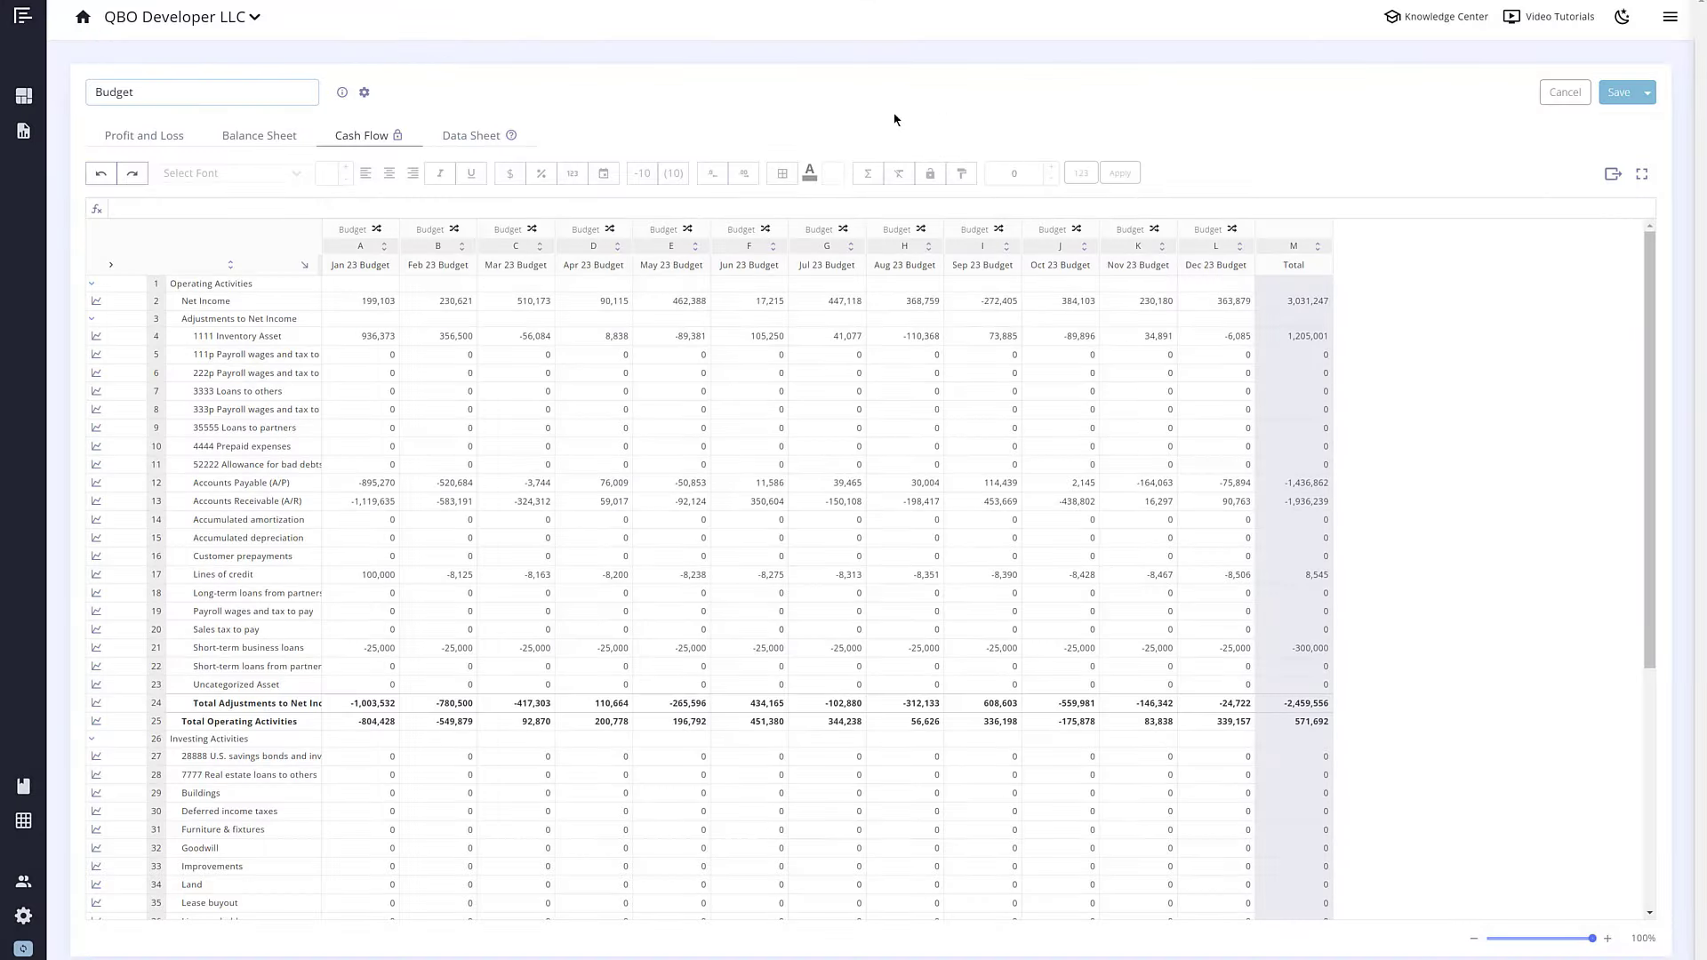
Step: Check the Data Sheet, then select the Net Cash Increase through Cash at End of Period rows on Cash Flow
click(479, 137)
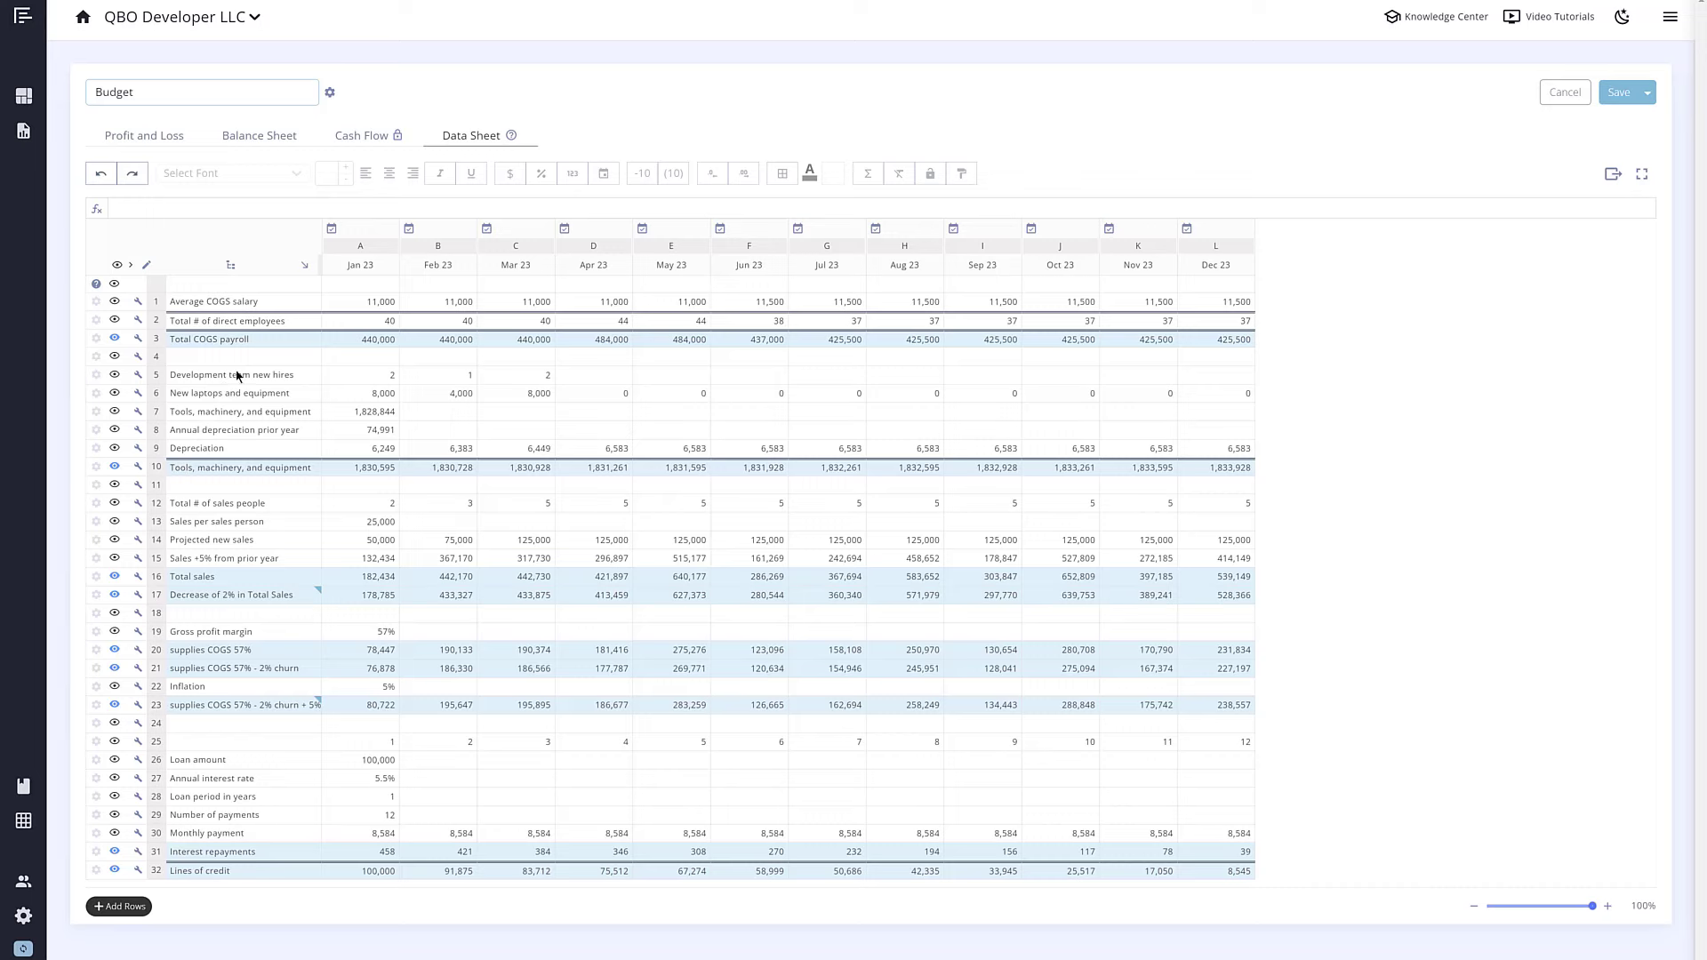
click(365, 138)
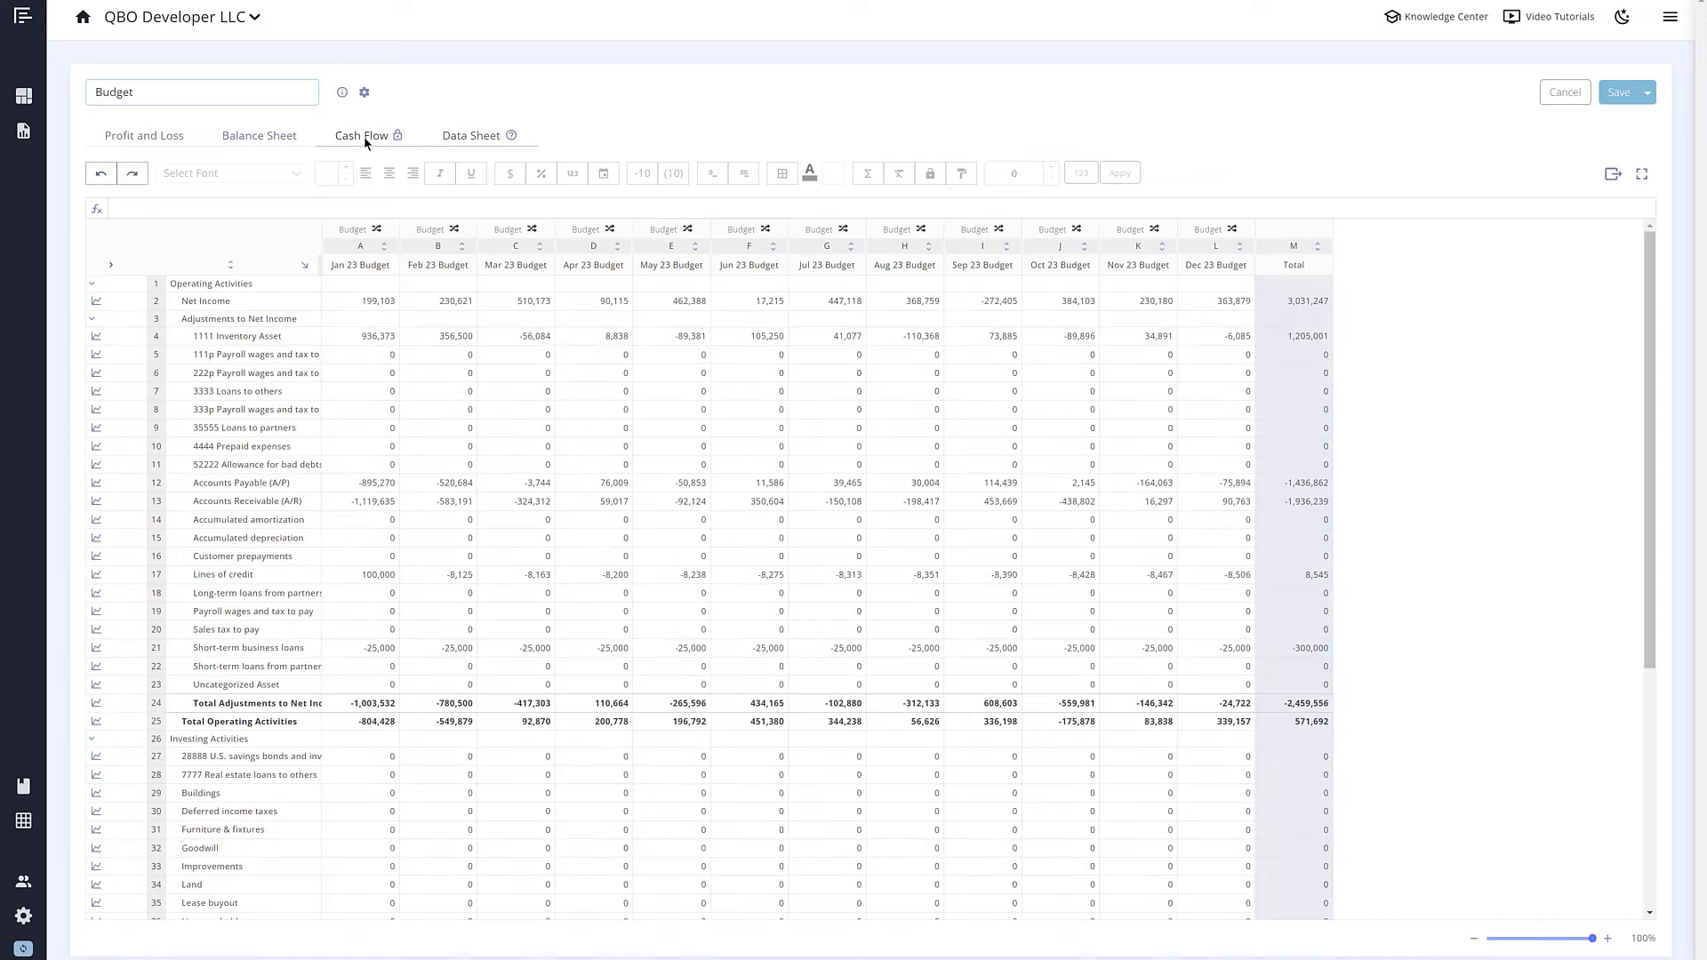
scroll(327, 268, down, 5)
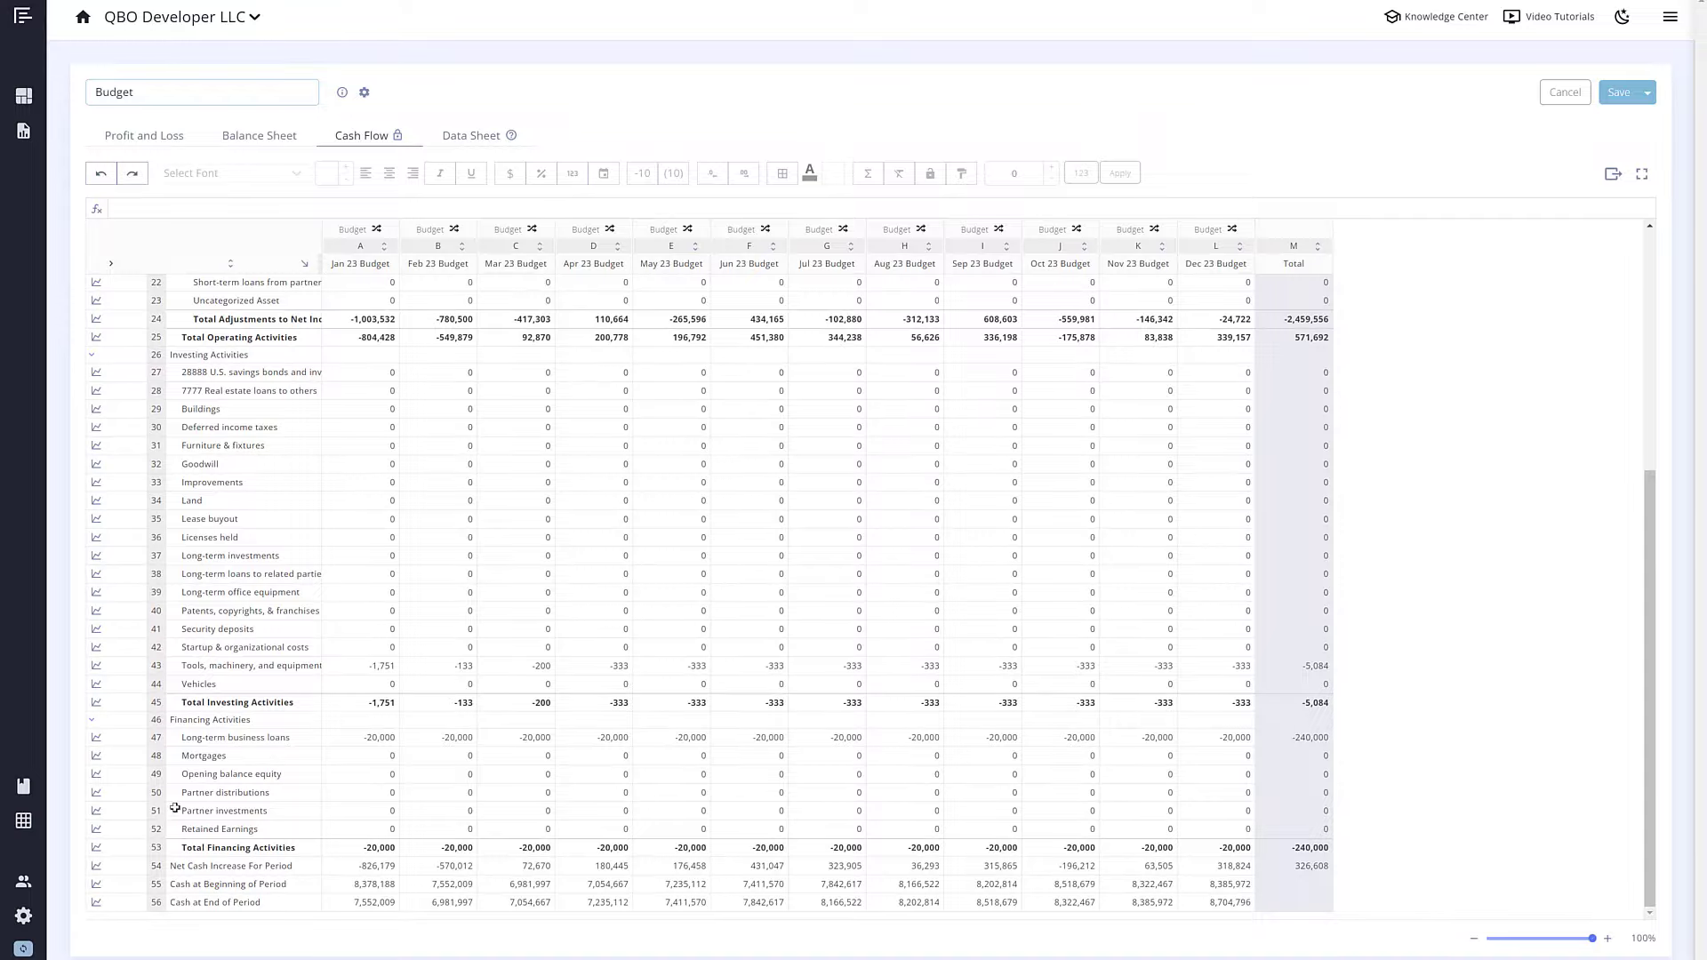
click(157, 865)
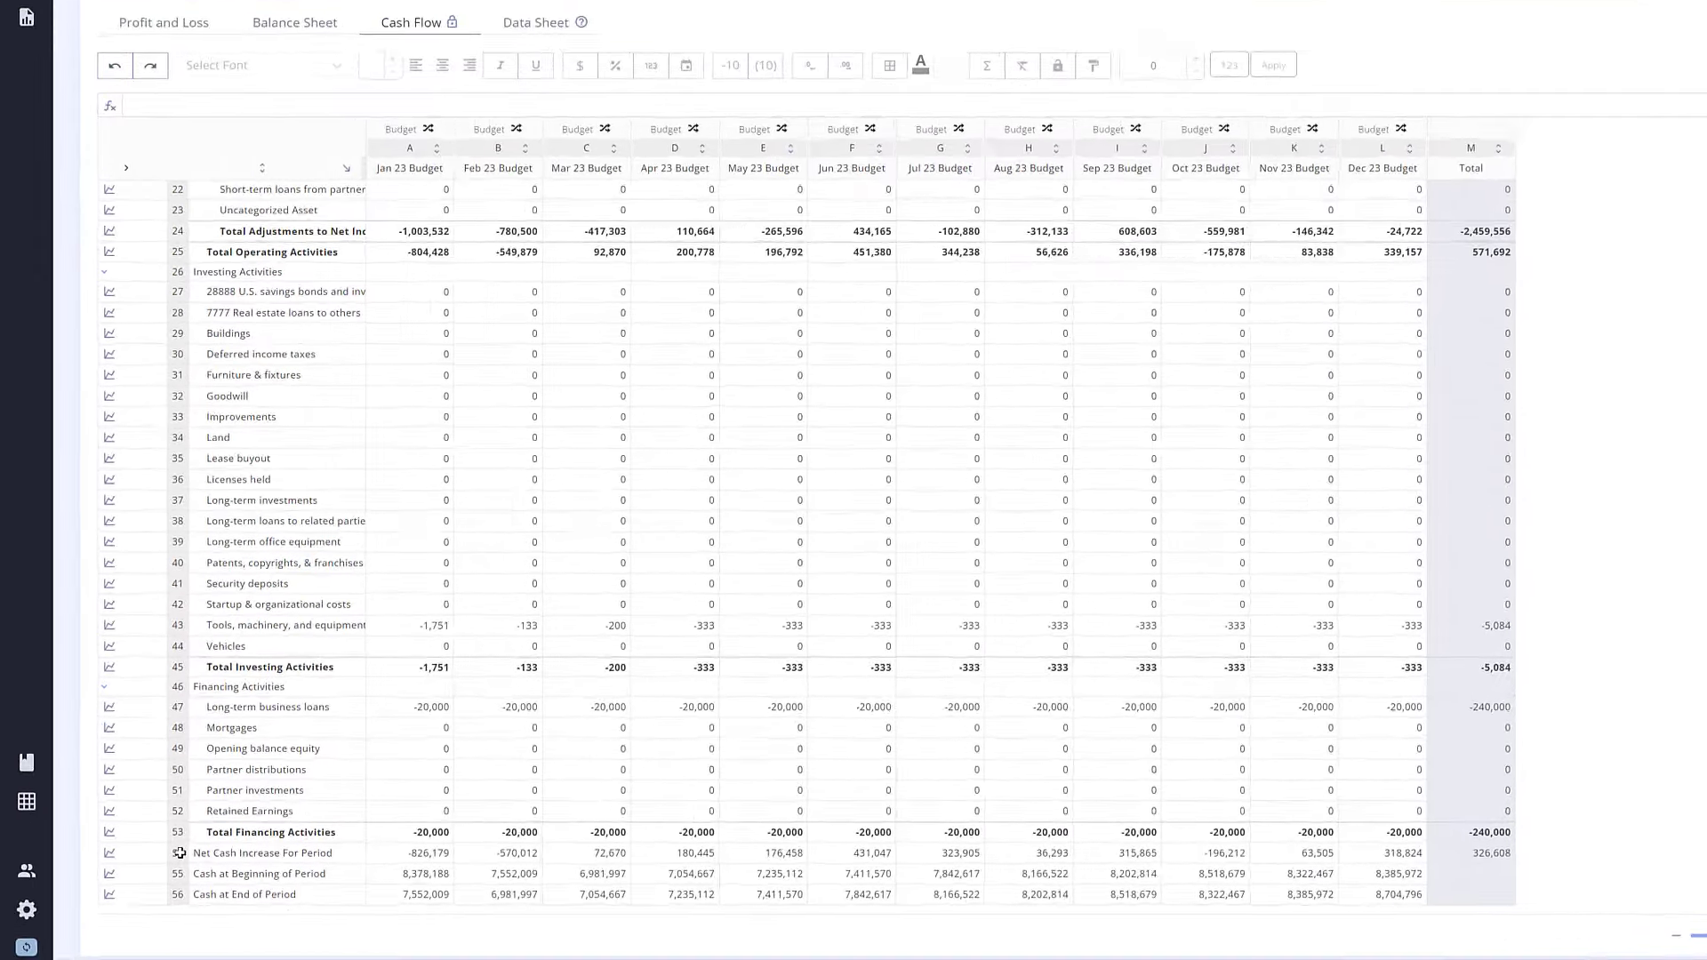
shift+click(259, 857)
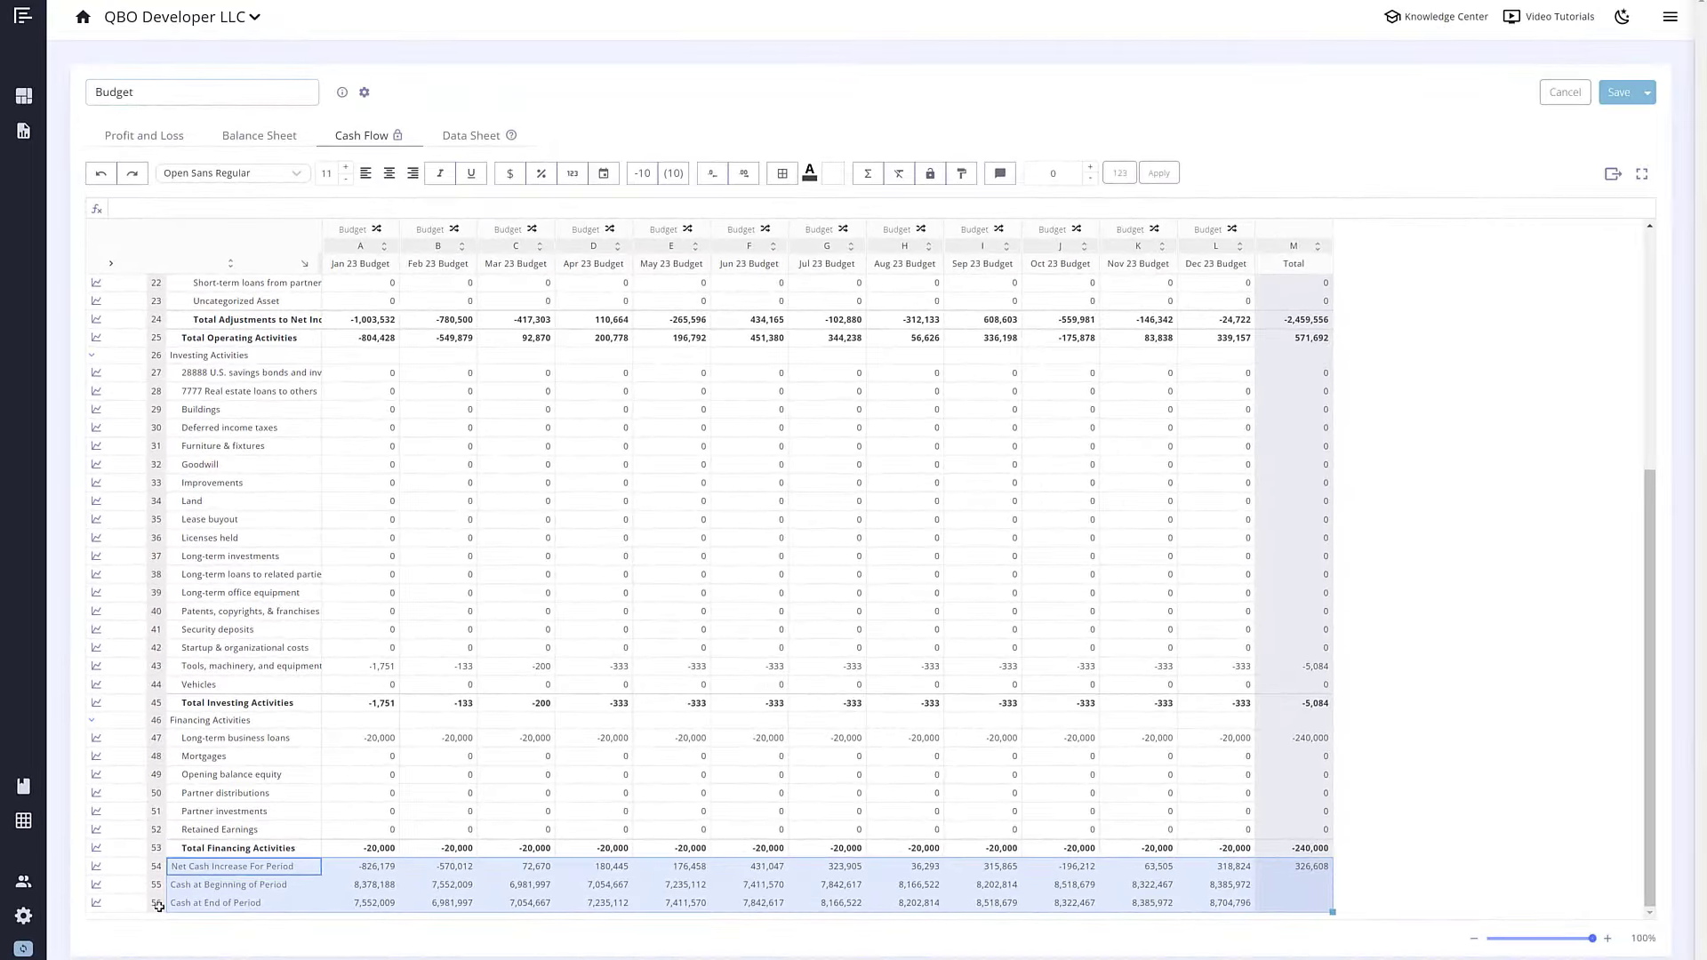
click(159, 905)
Step: Inspect the short-term business loans formula =A60-25000 on the Balance Sheet
click(266, 140)
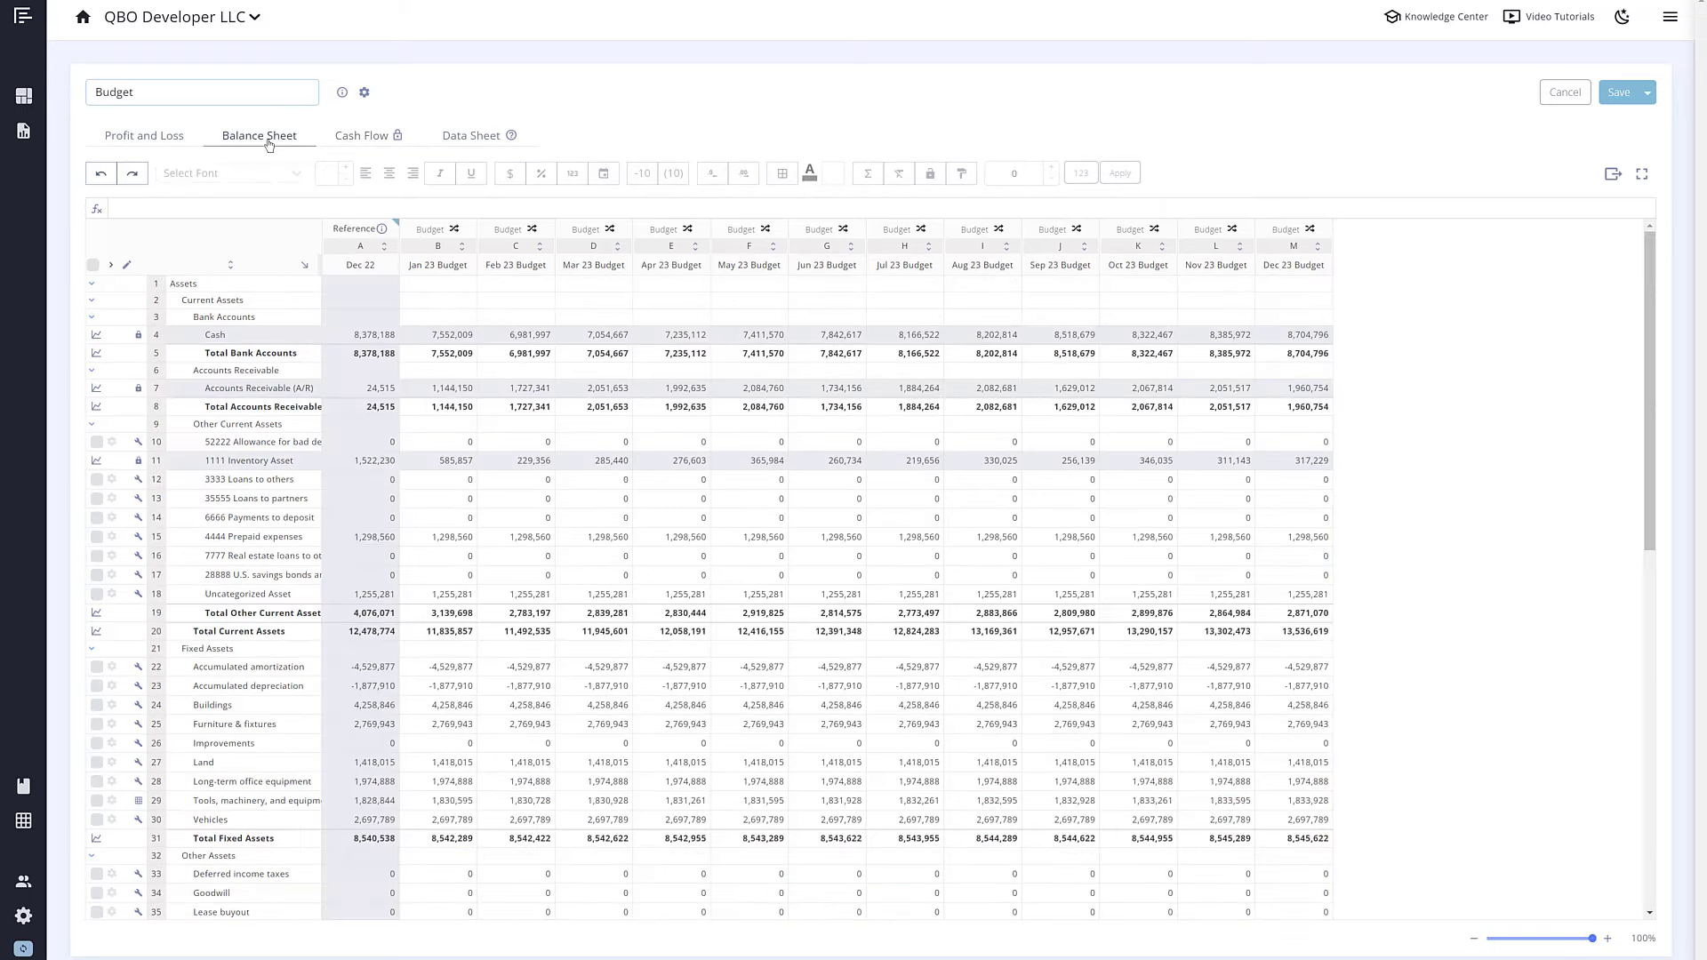
scroll(400, 447, down, 5)
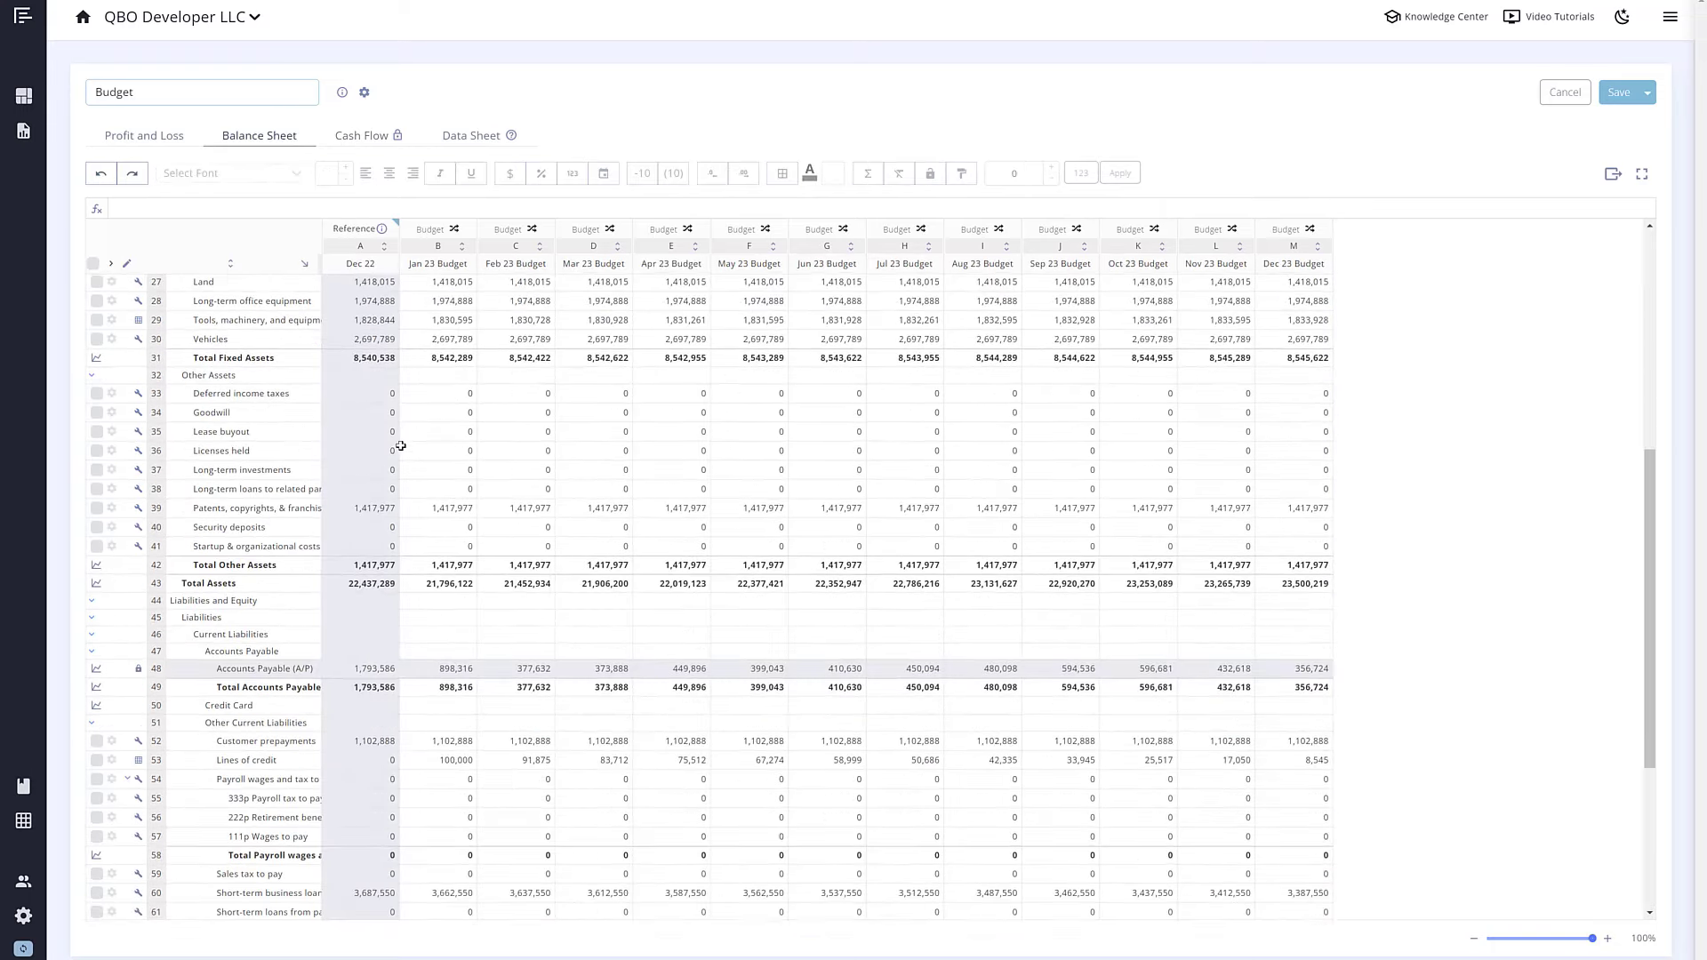
scroll(400, 446, down, 3)
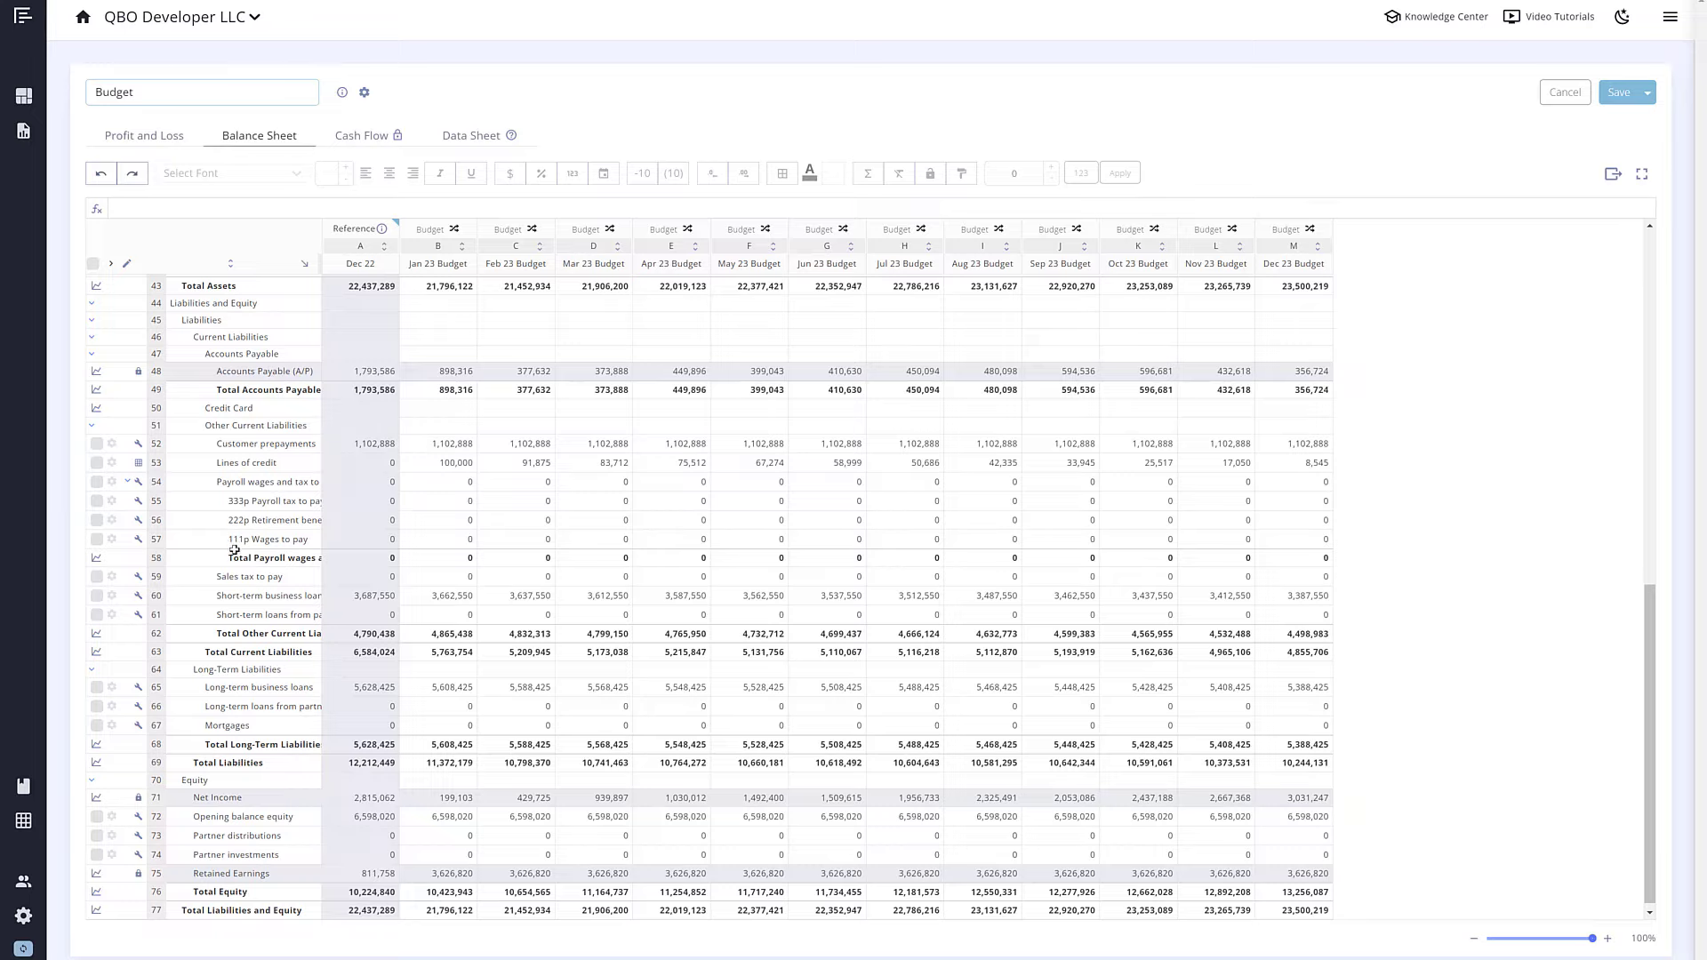
click(157, 598)
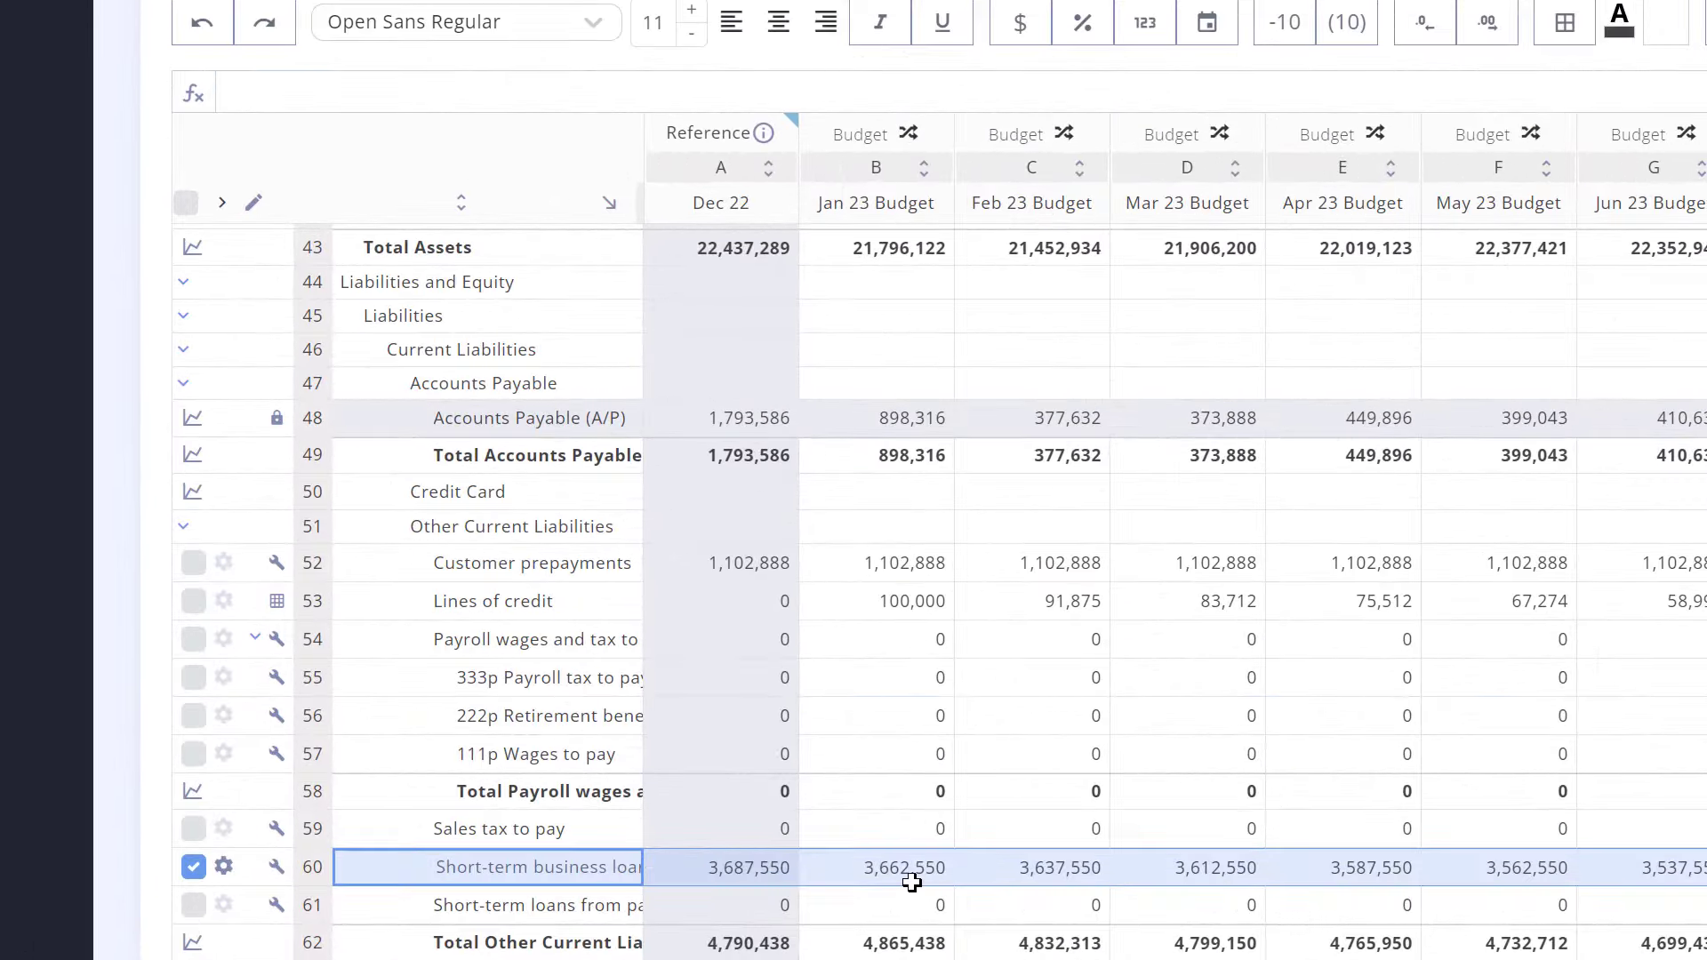
click(911, 882)
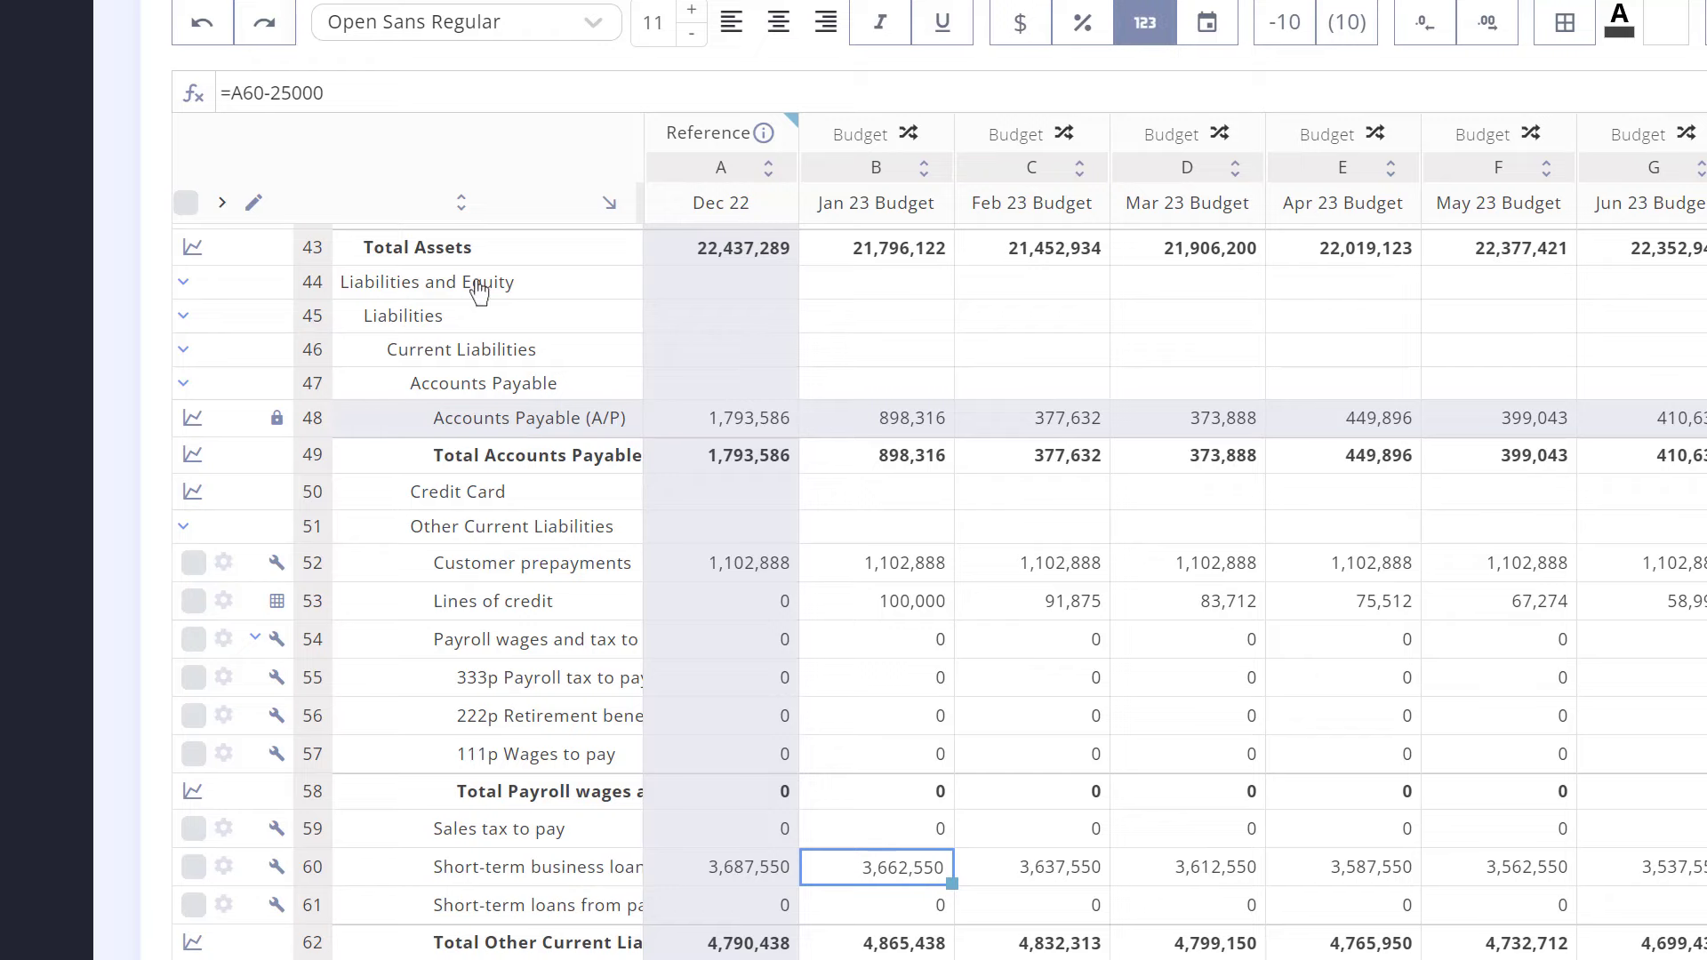
drag(336, 92, 219, 94)
Step: Confirm the -25,000 January loan repayment on Cash Flow and start a new budget
click(708, 260)
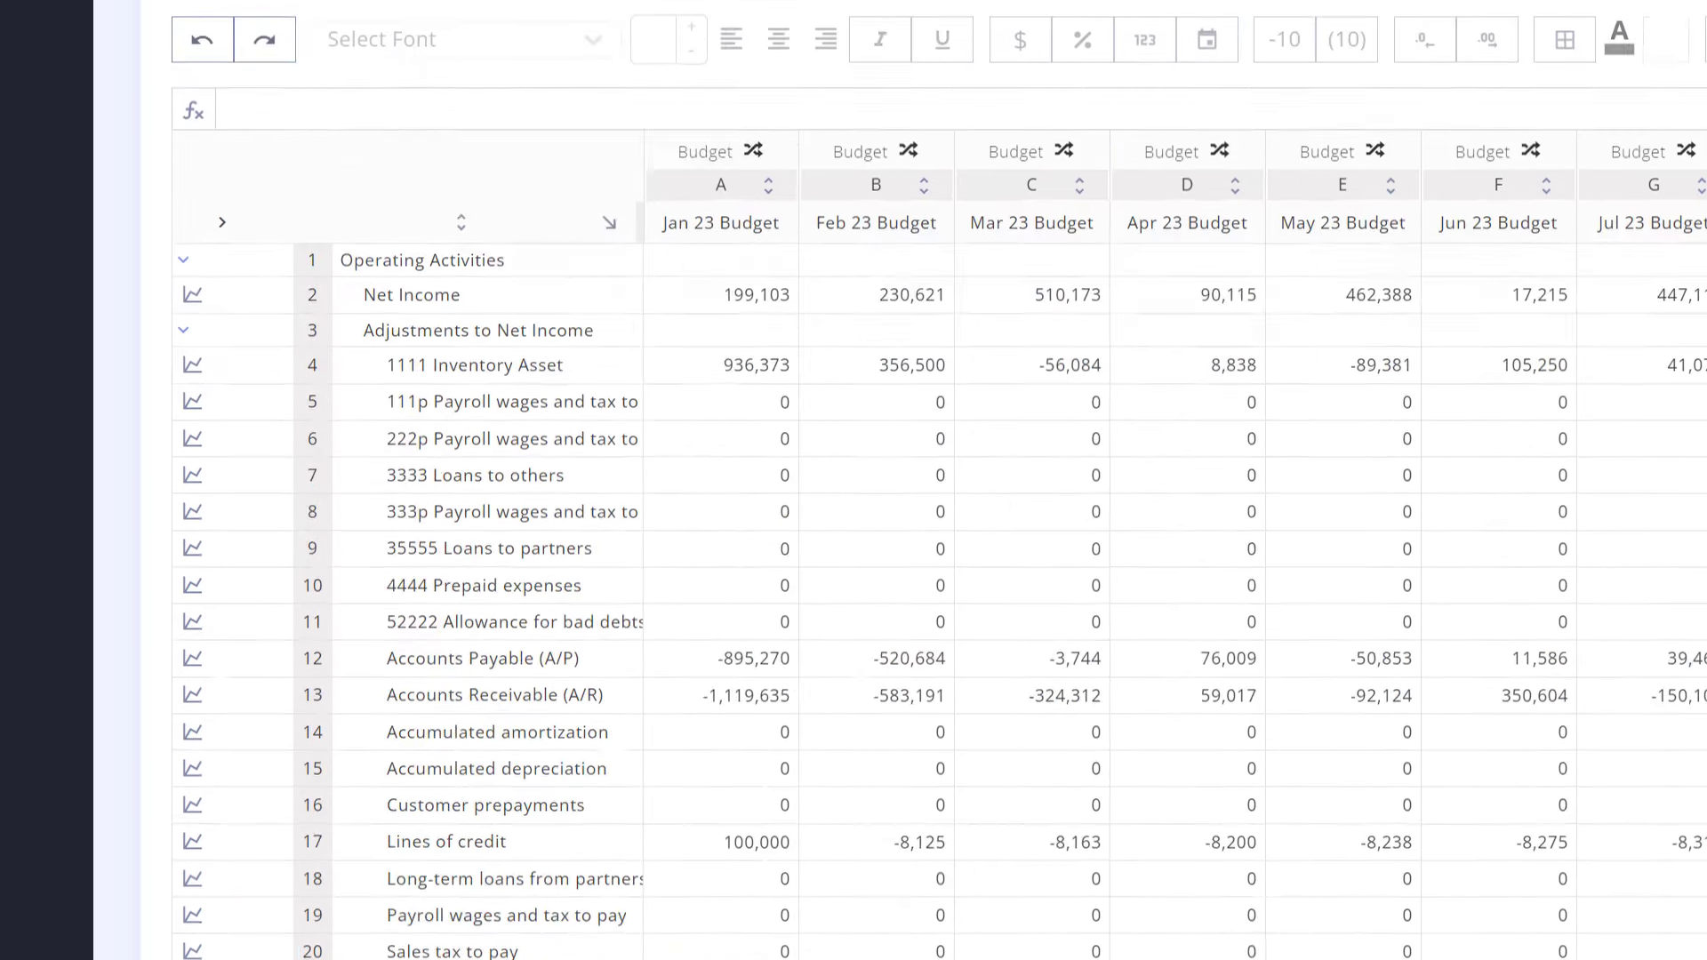
click(311, 338)
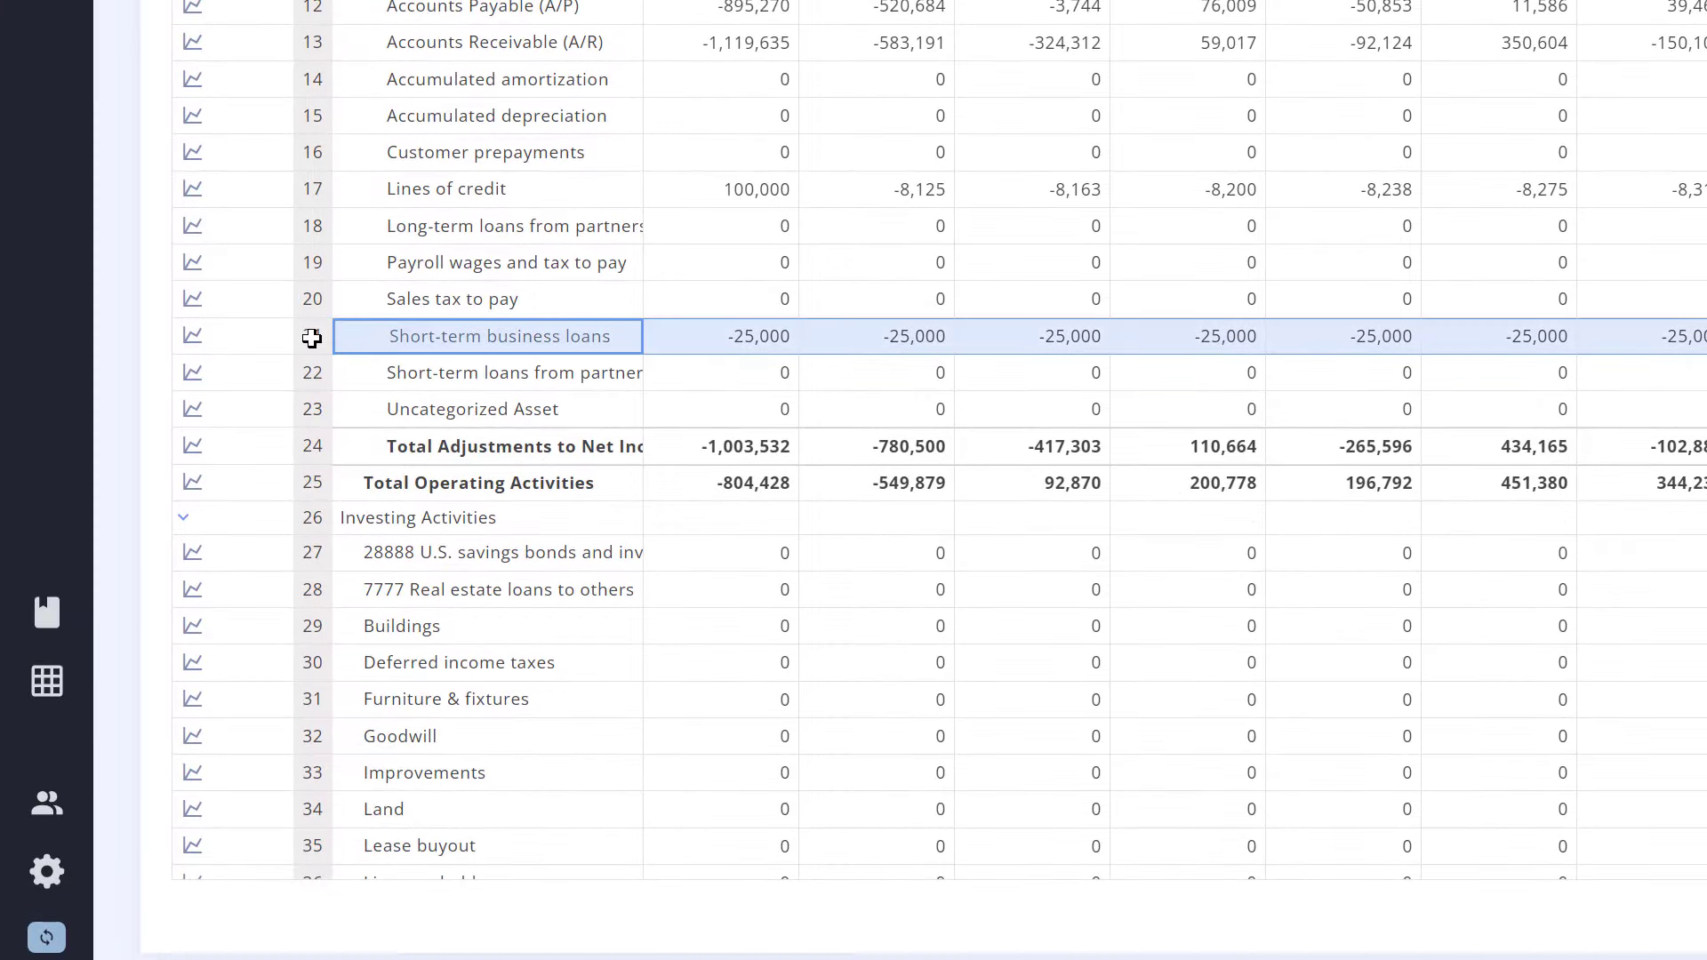
click(731, 345)
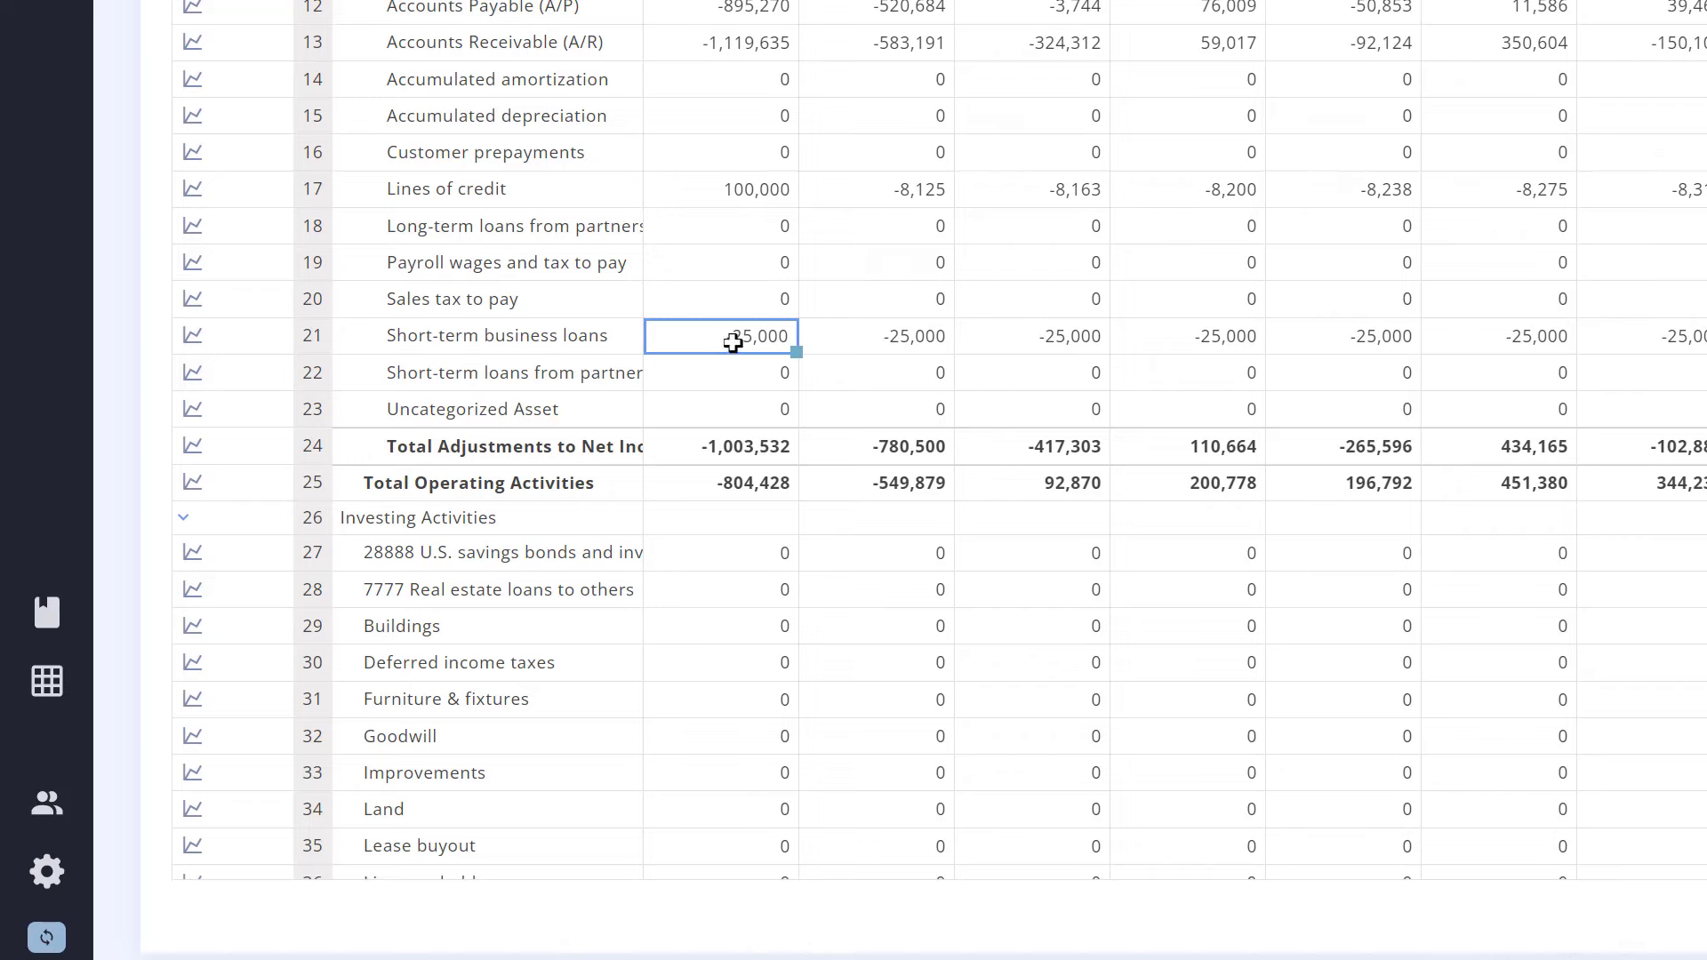
click(29, 801)
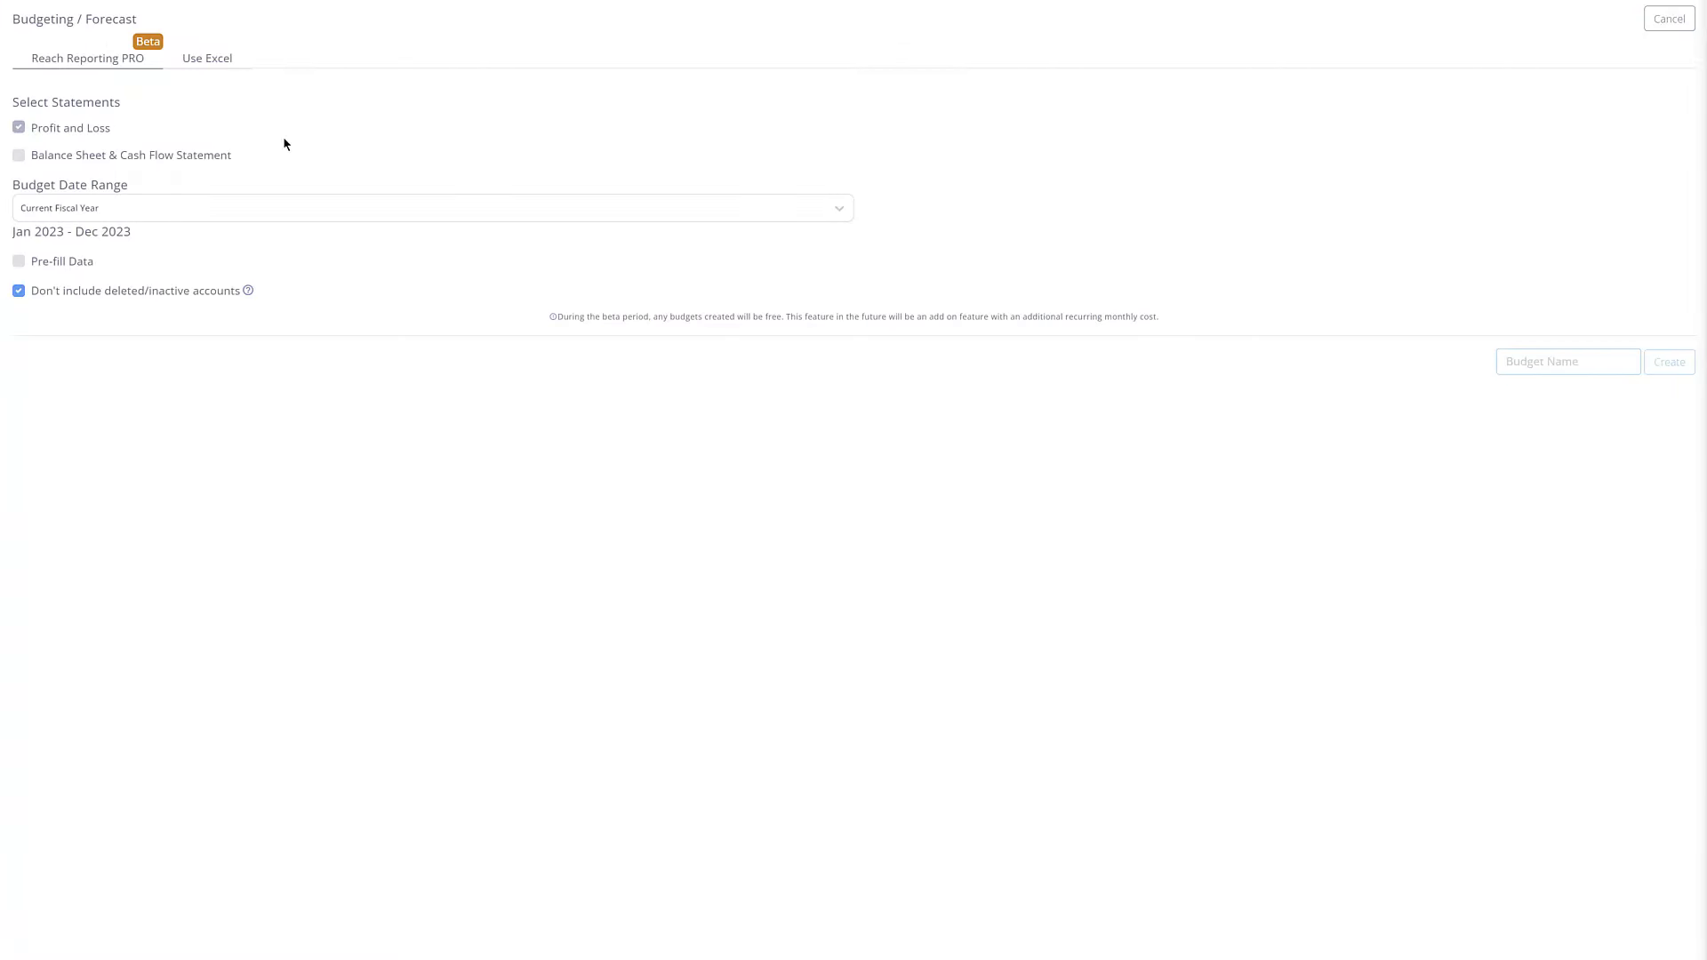
Step: Include the Balance Sheet & Cash Flow Statement with Cash as the main bank account
click(166, 154)
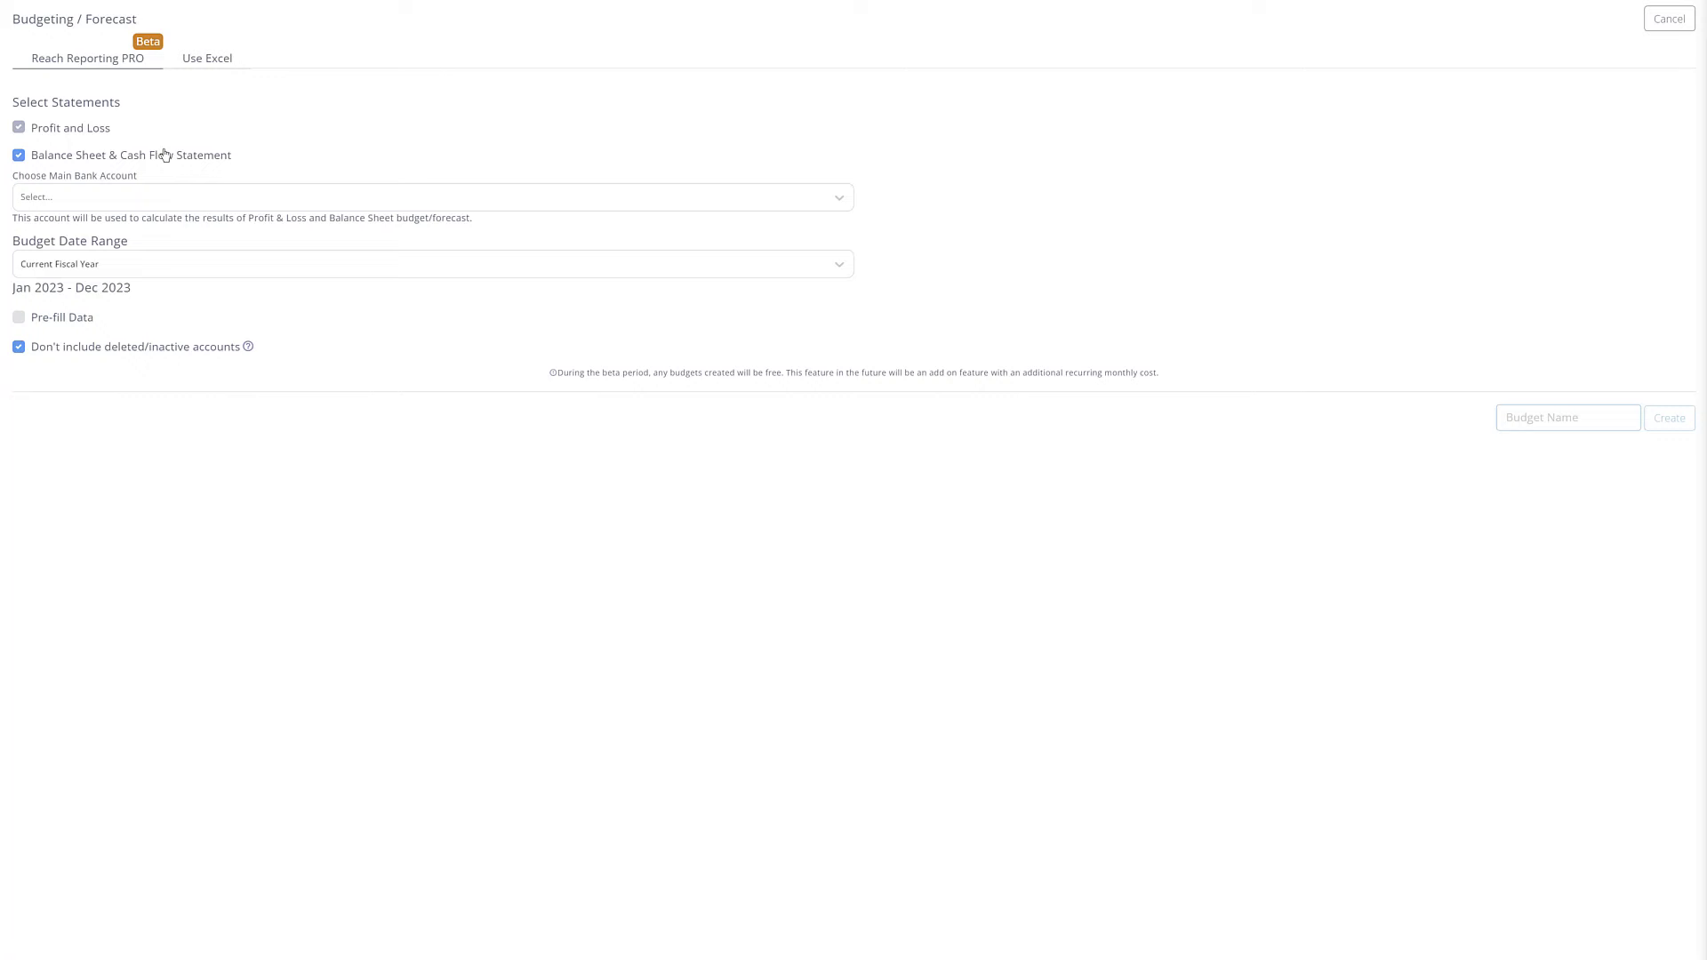
click(148, 190)
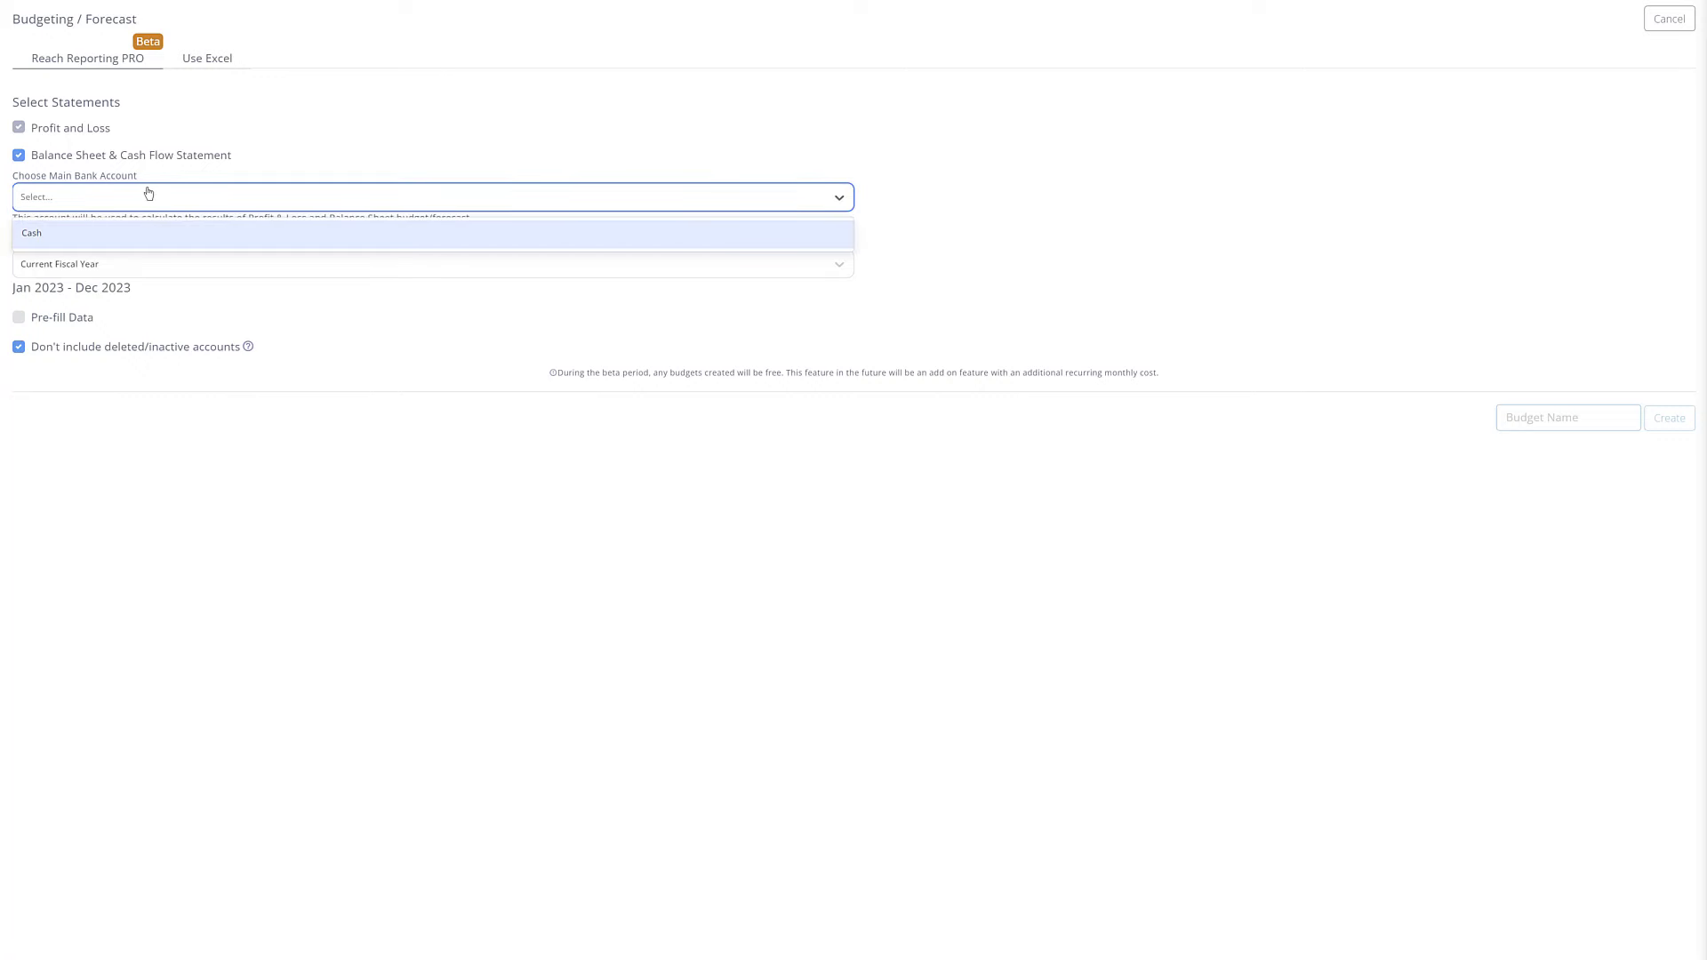
click(146, 234)
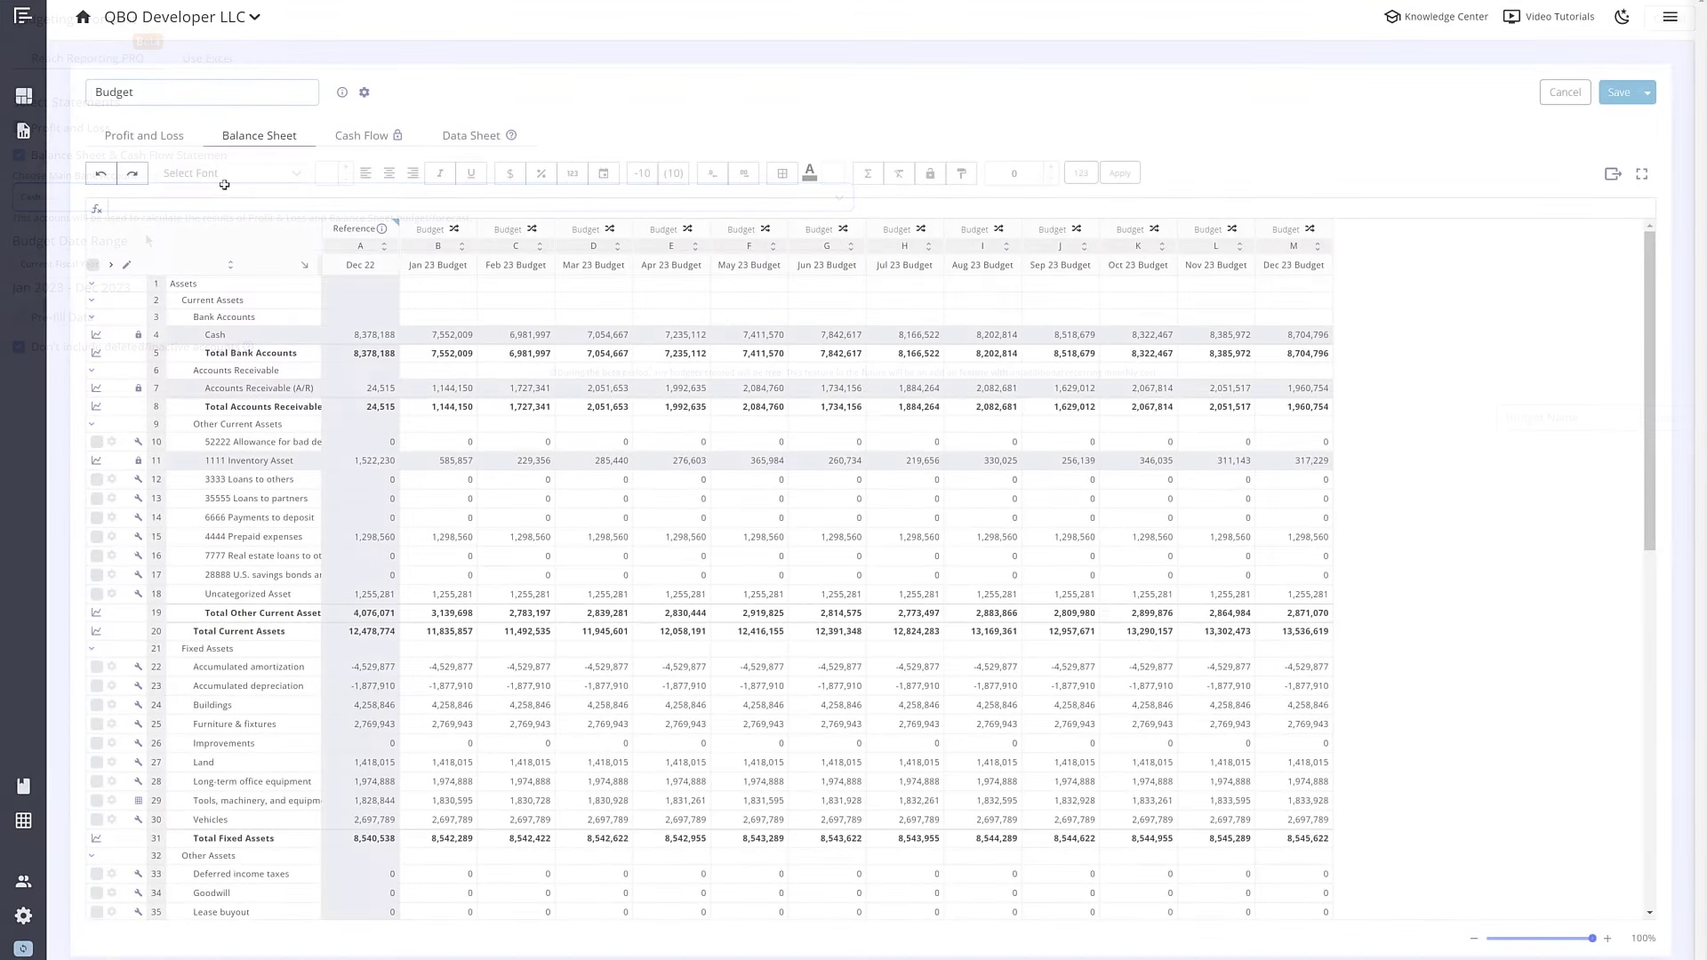
click(159, 333)
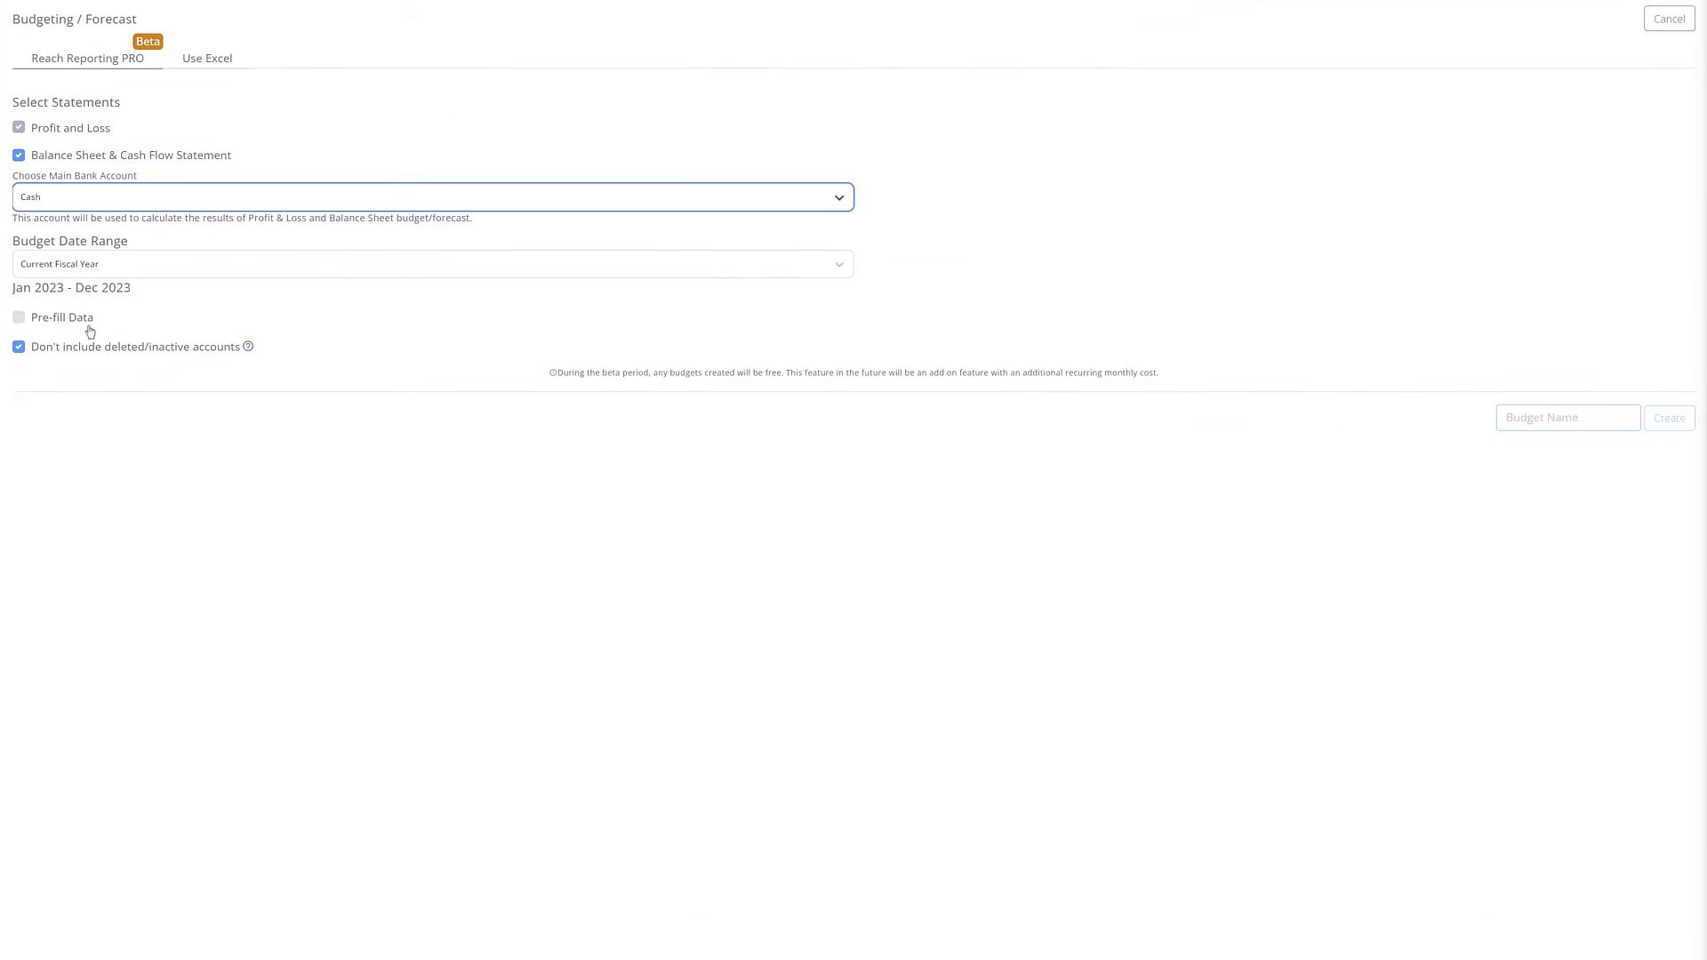
Step: Pre-fill from the last fiscal year with 3% growth, excluding deleted/inactive accounts
click(64, 325)
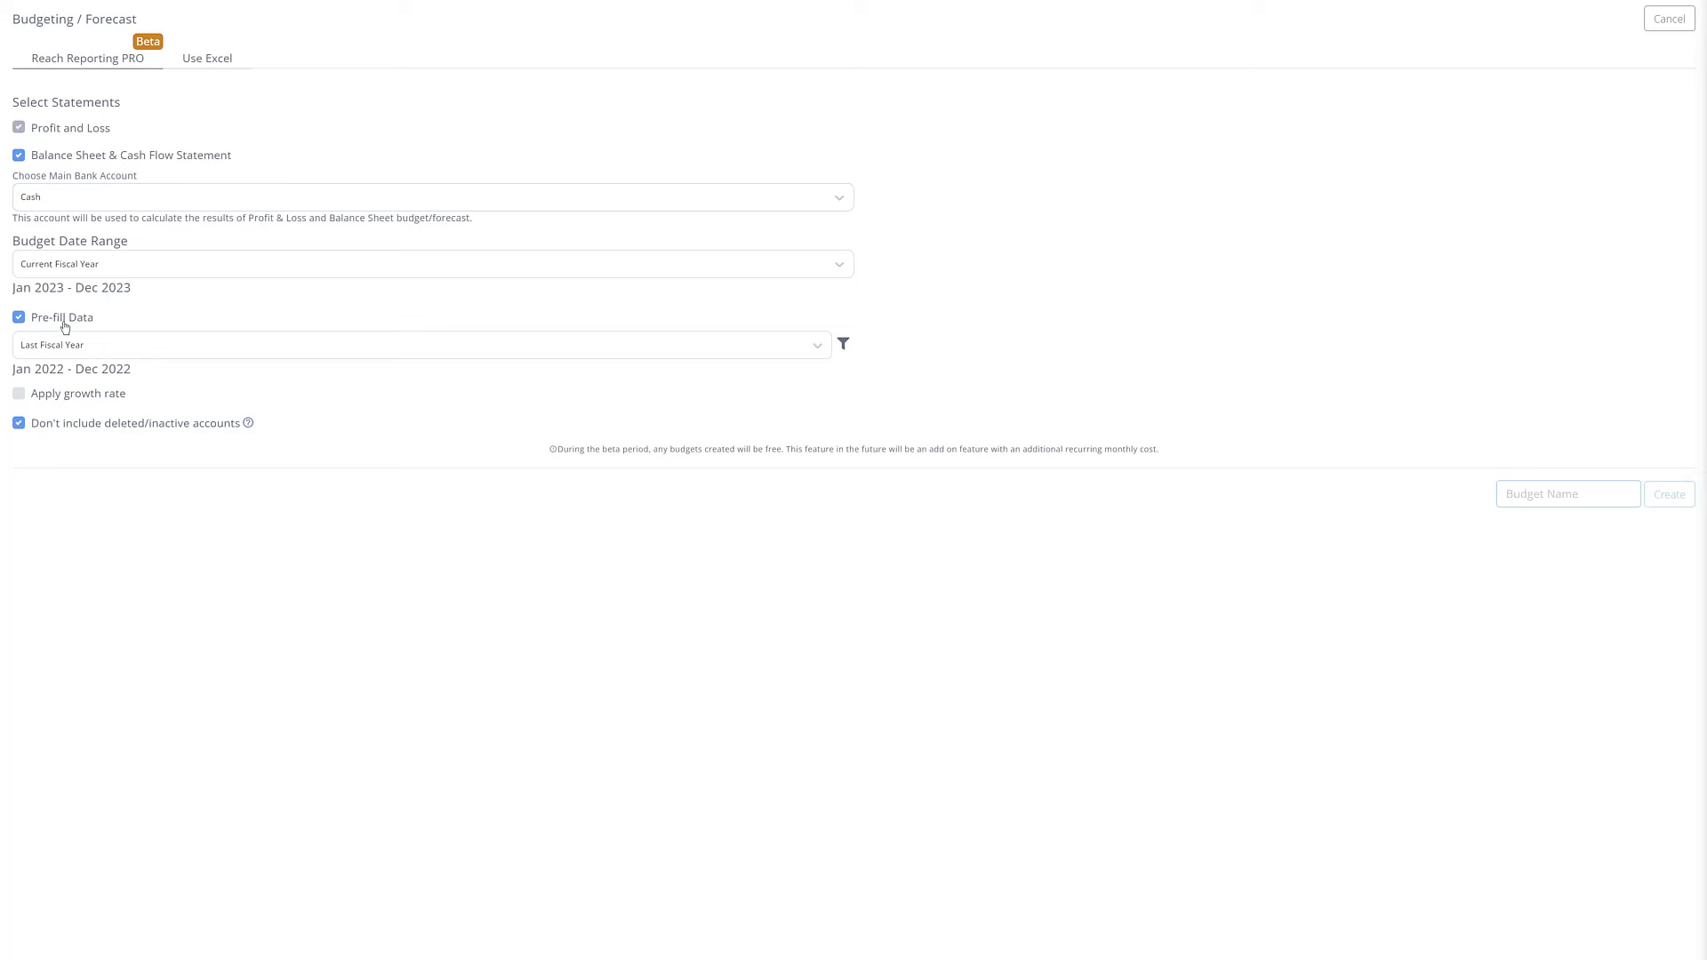
click(71, 345)
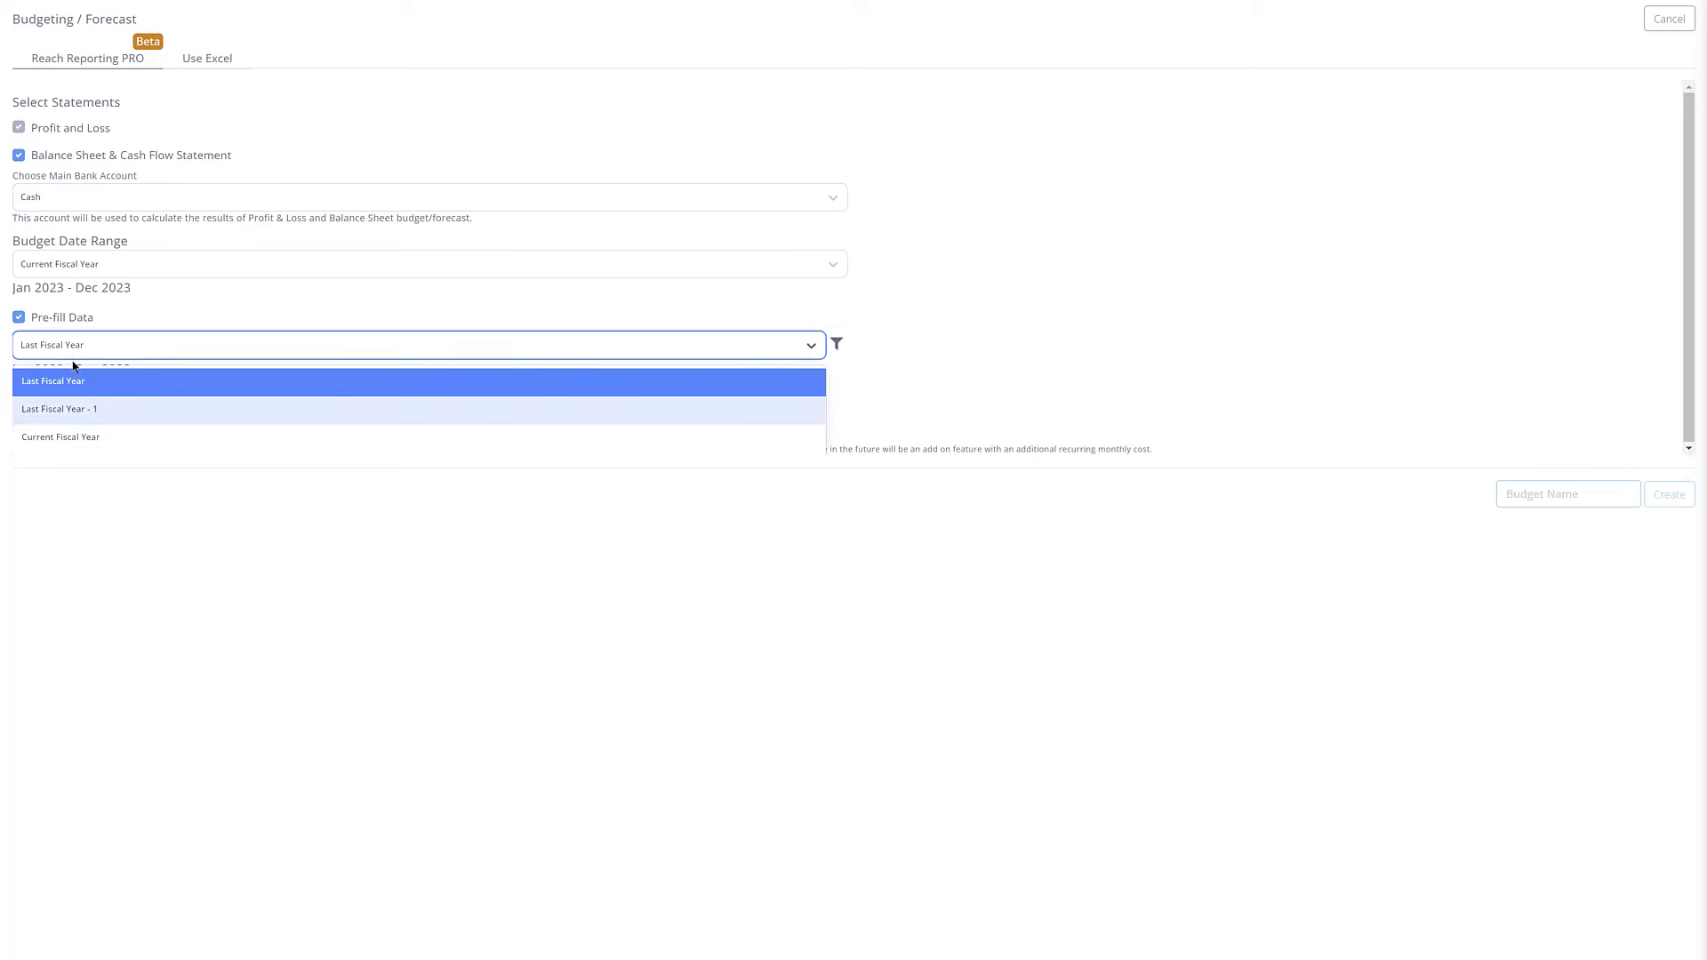
click(78, 389)
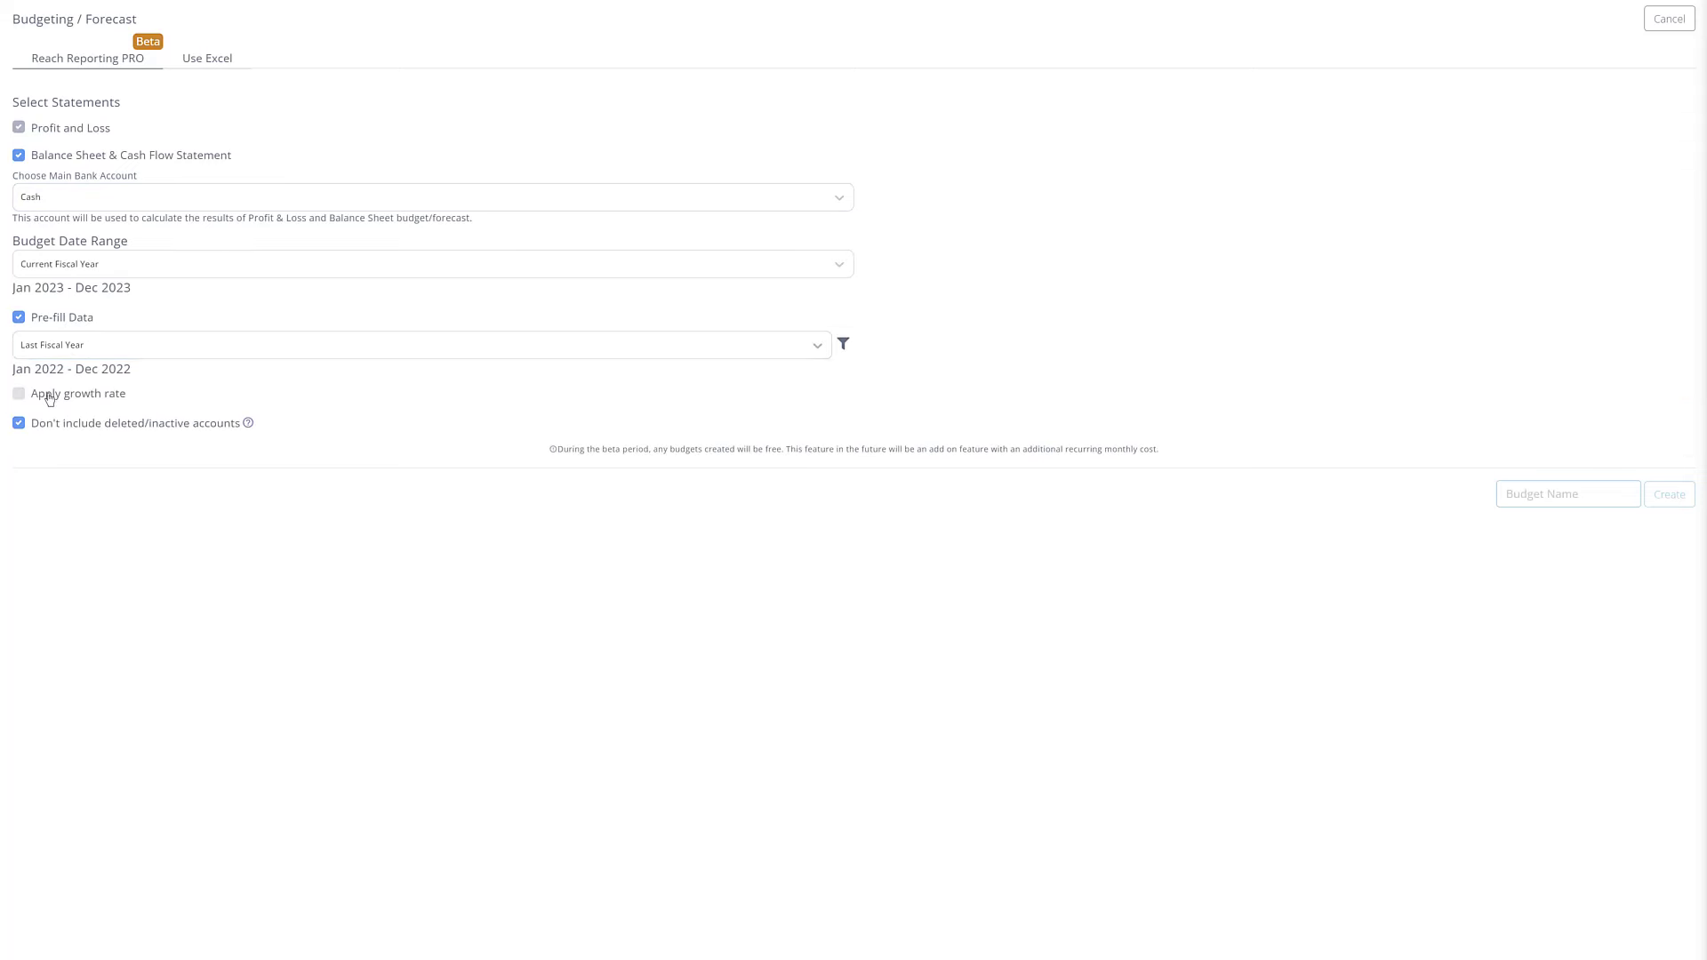
click(194, 390)
click(194, 391)
click(194, 391)
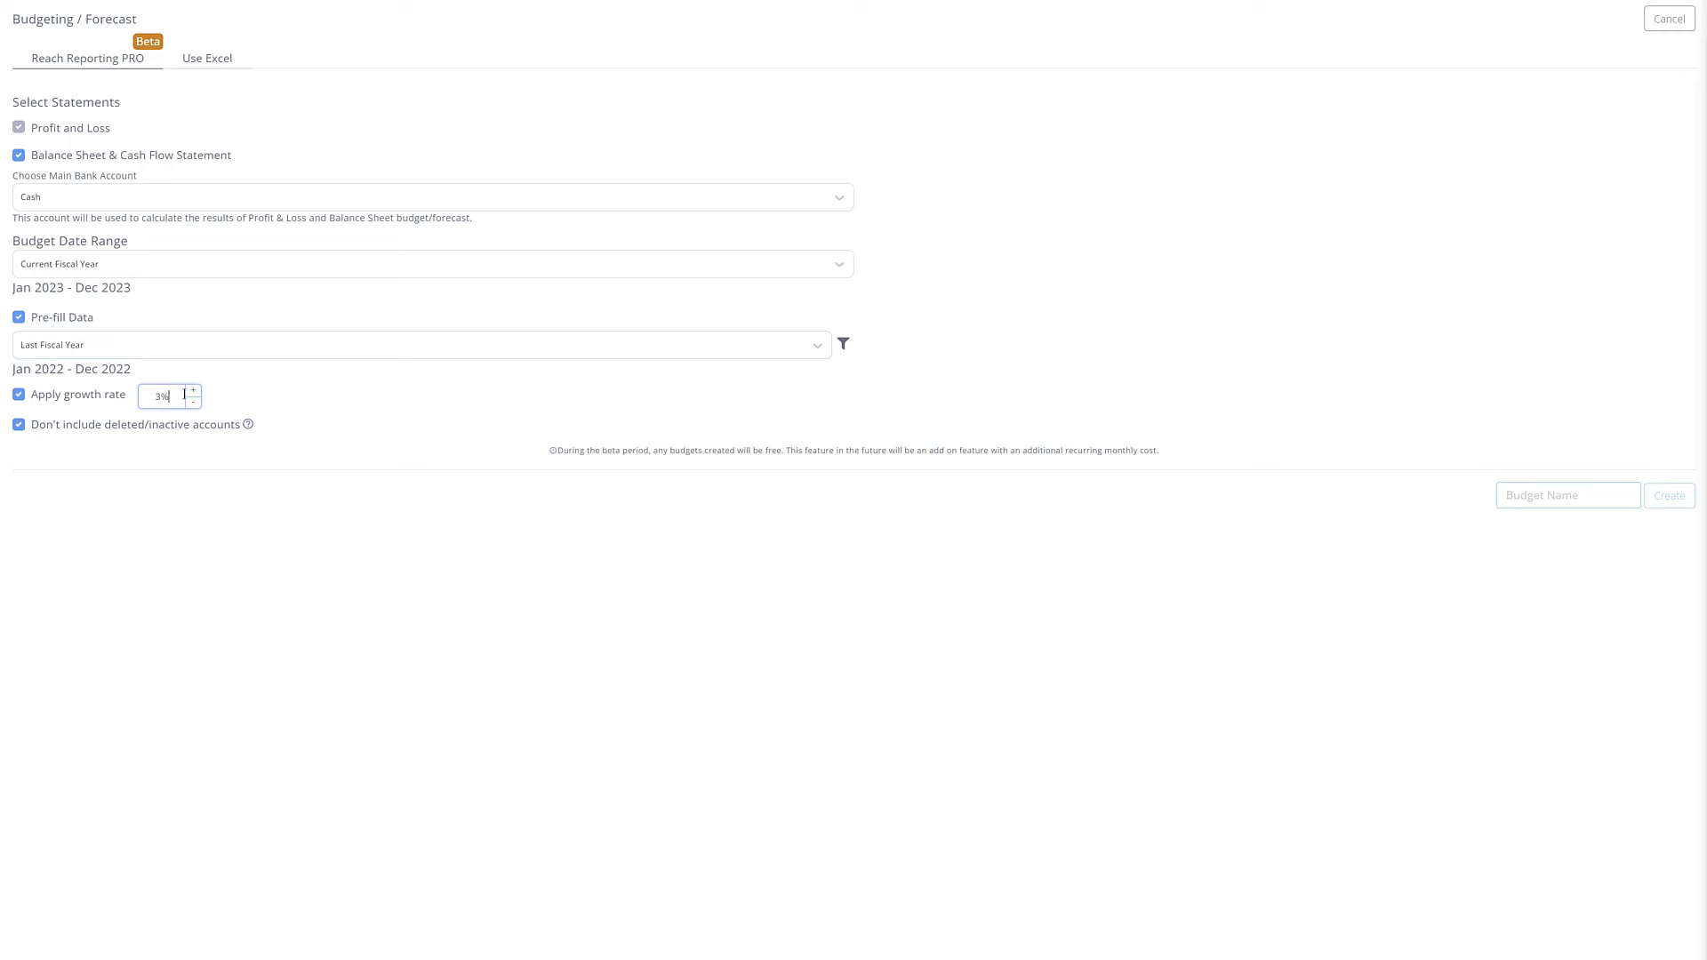
click(19, 426)
click(18, 427)
click(19, 427)
click(19, 427)
Step: Name the budget 'Budget' and create it
click(1503, 498)
text(Budget)
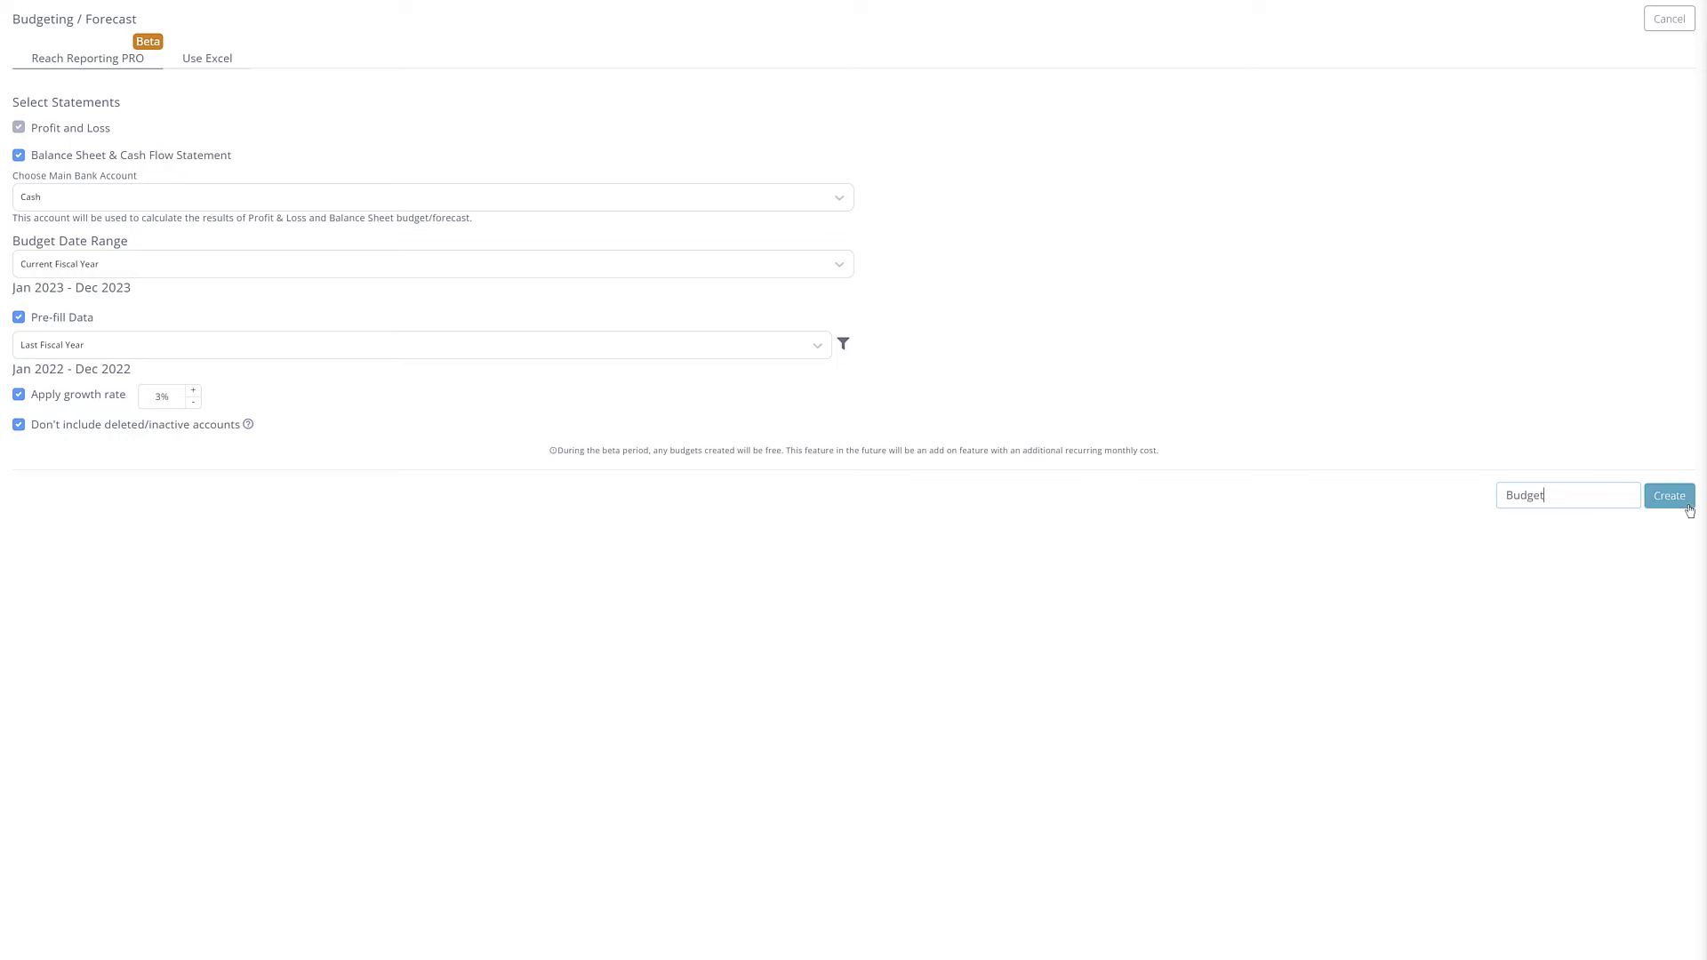
click(1687, 507)
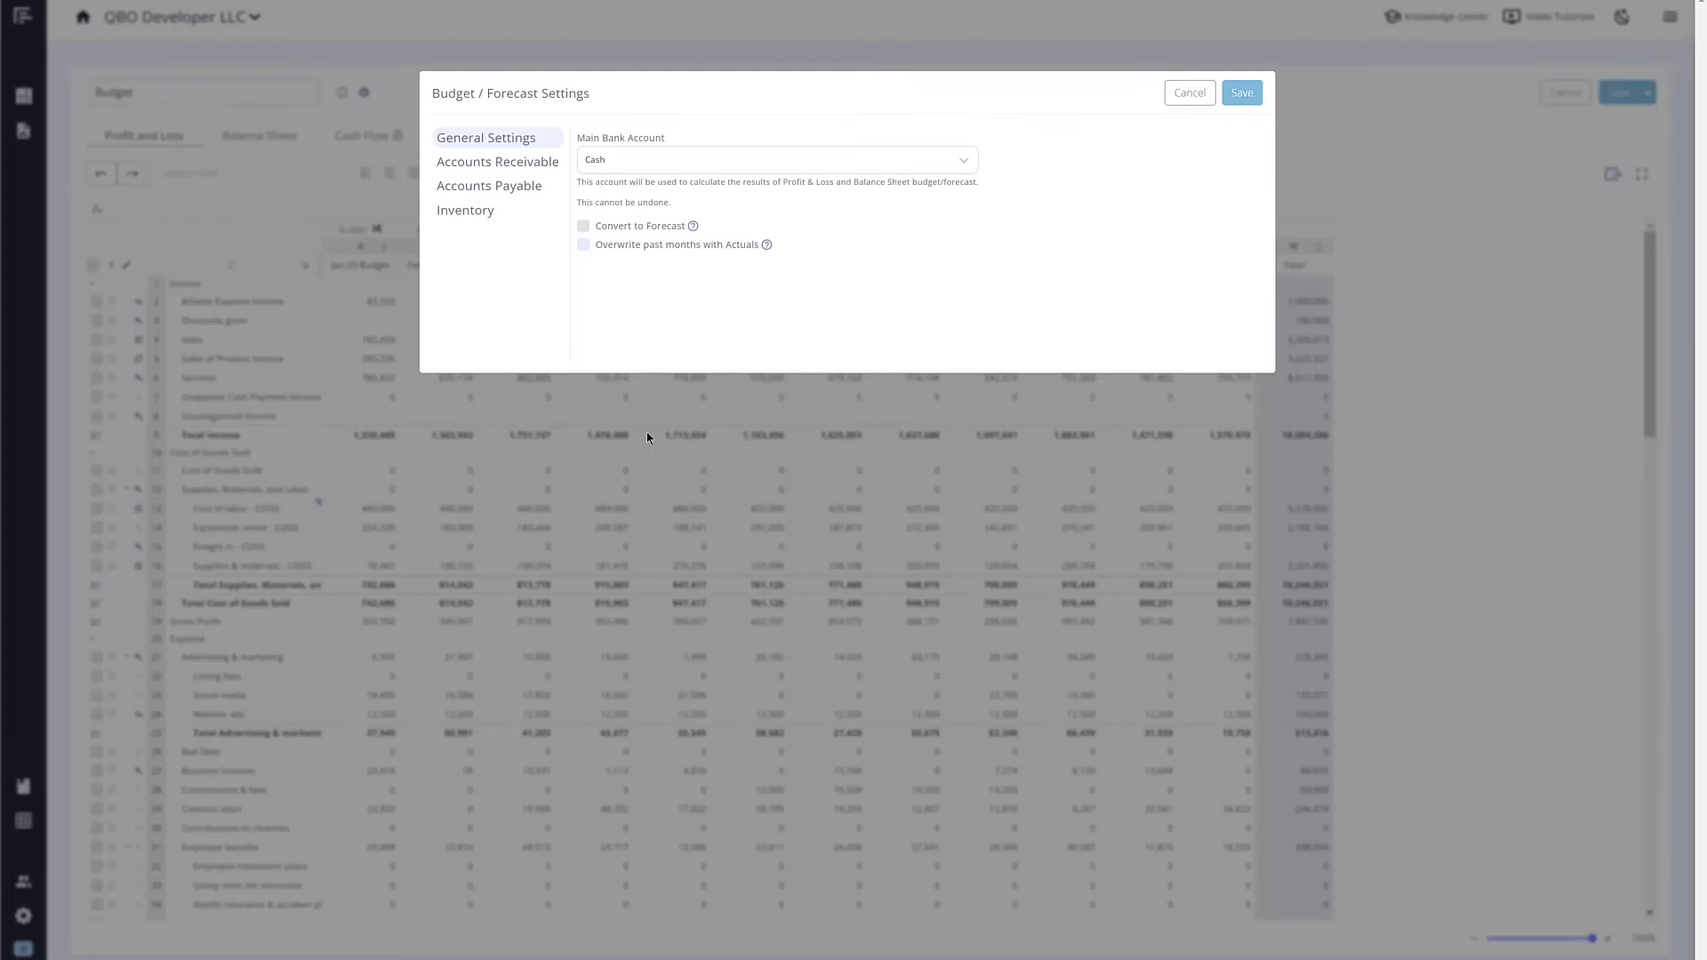
Step: Cancel the budget settings and open the Billable Expense Income row settings
click(1189, 93)
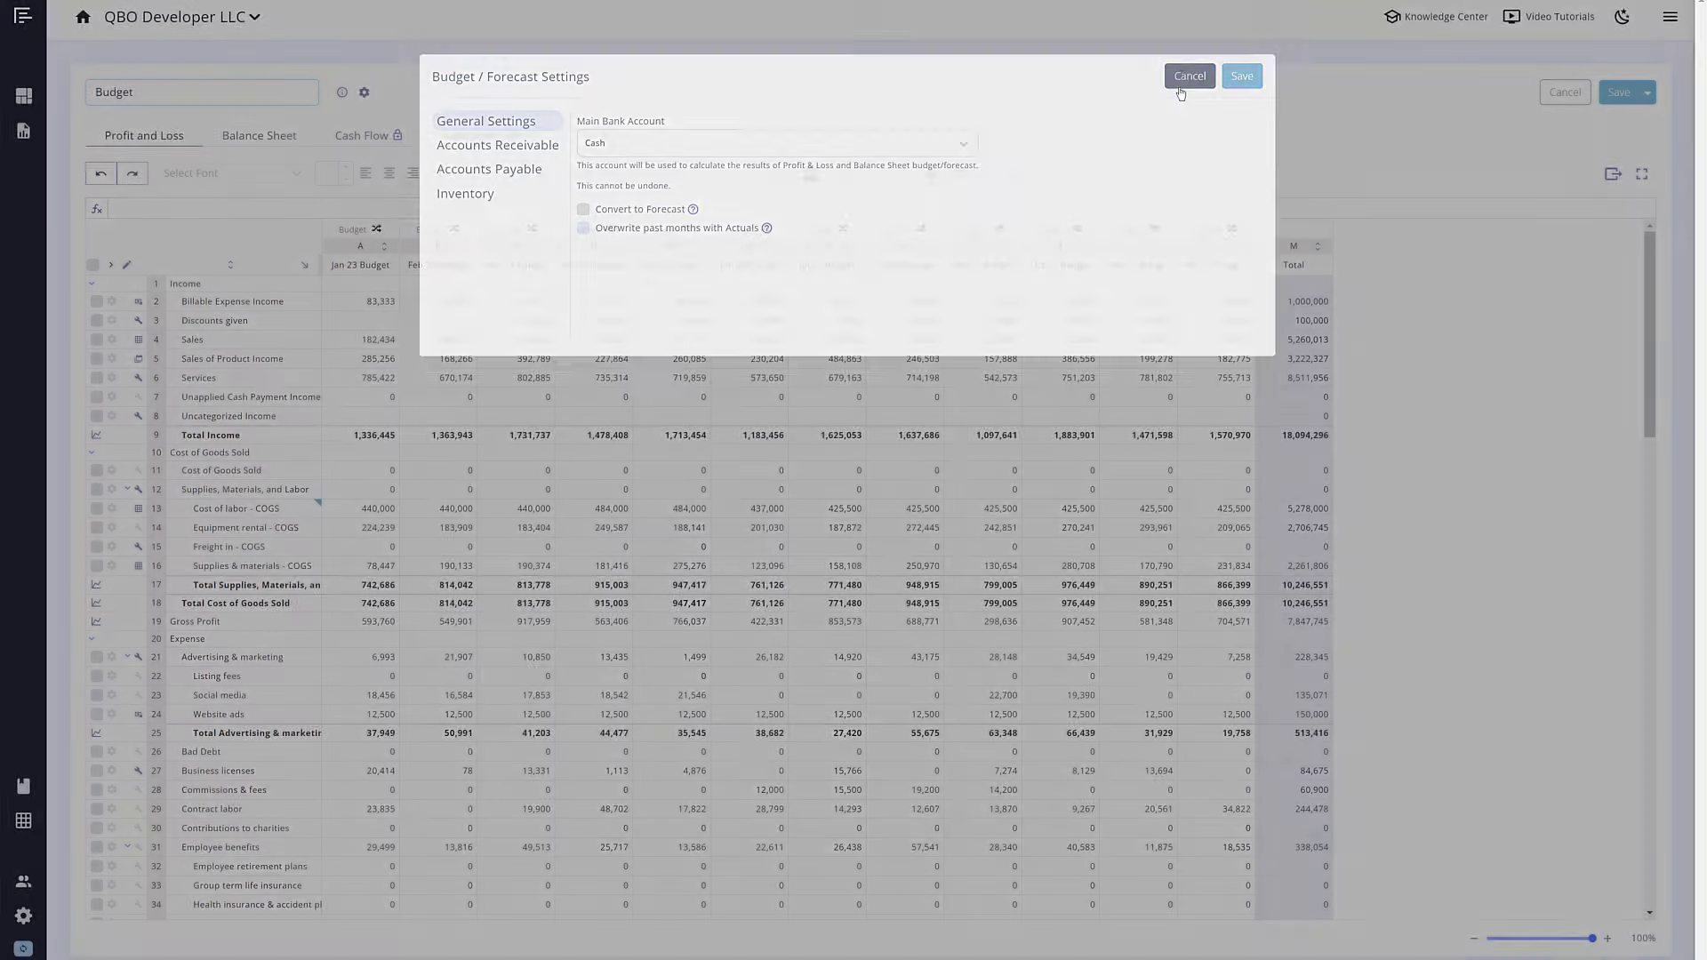
click(365, 94)
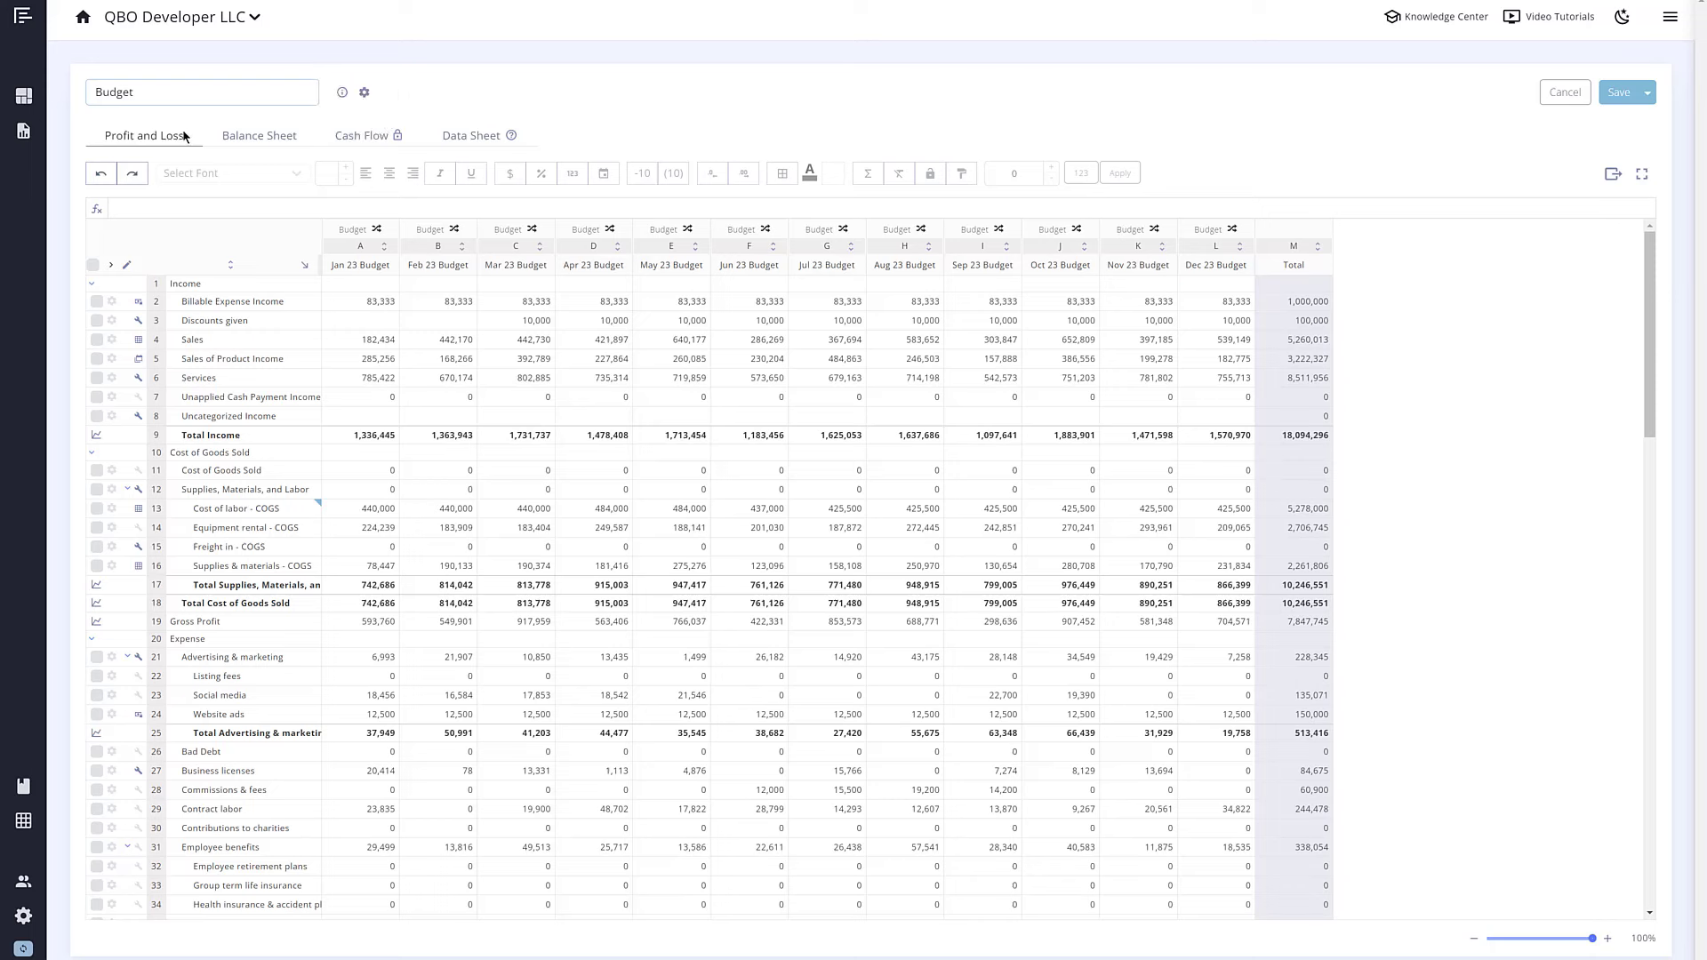
click(112, 302)
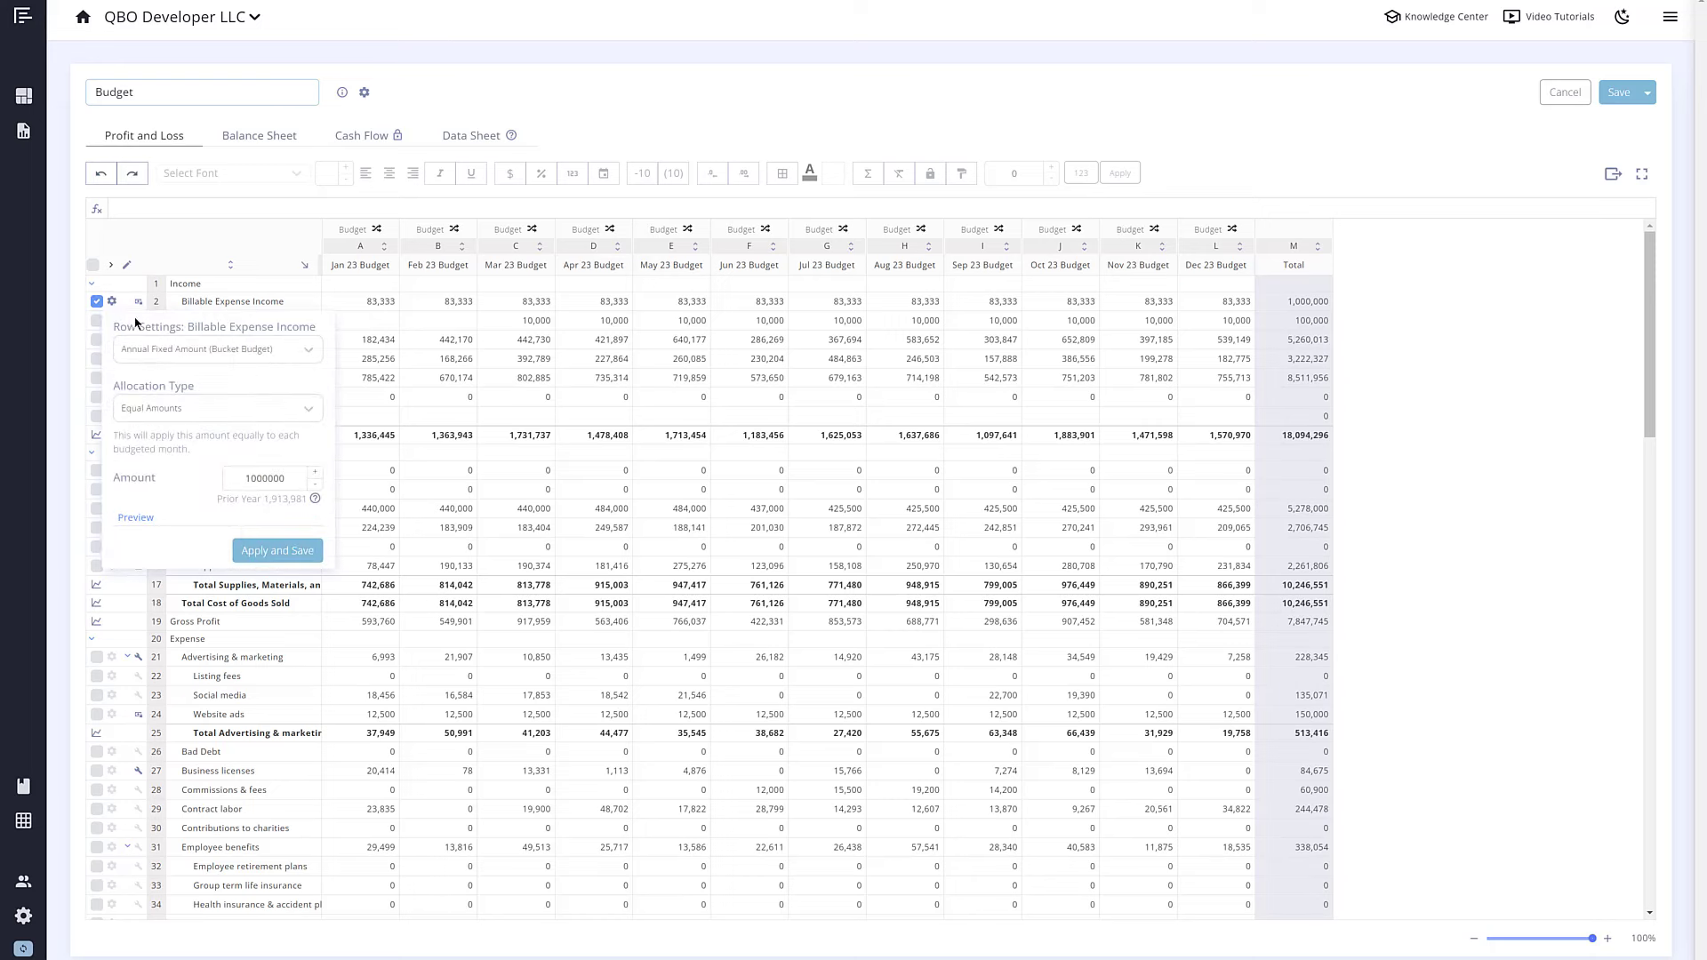
Step: Preview the Total Advertising & marketing chart's min, max and total figures
click(181, 353)
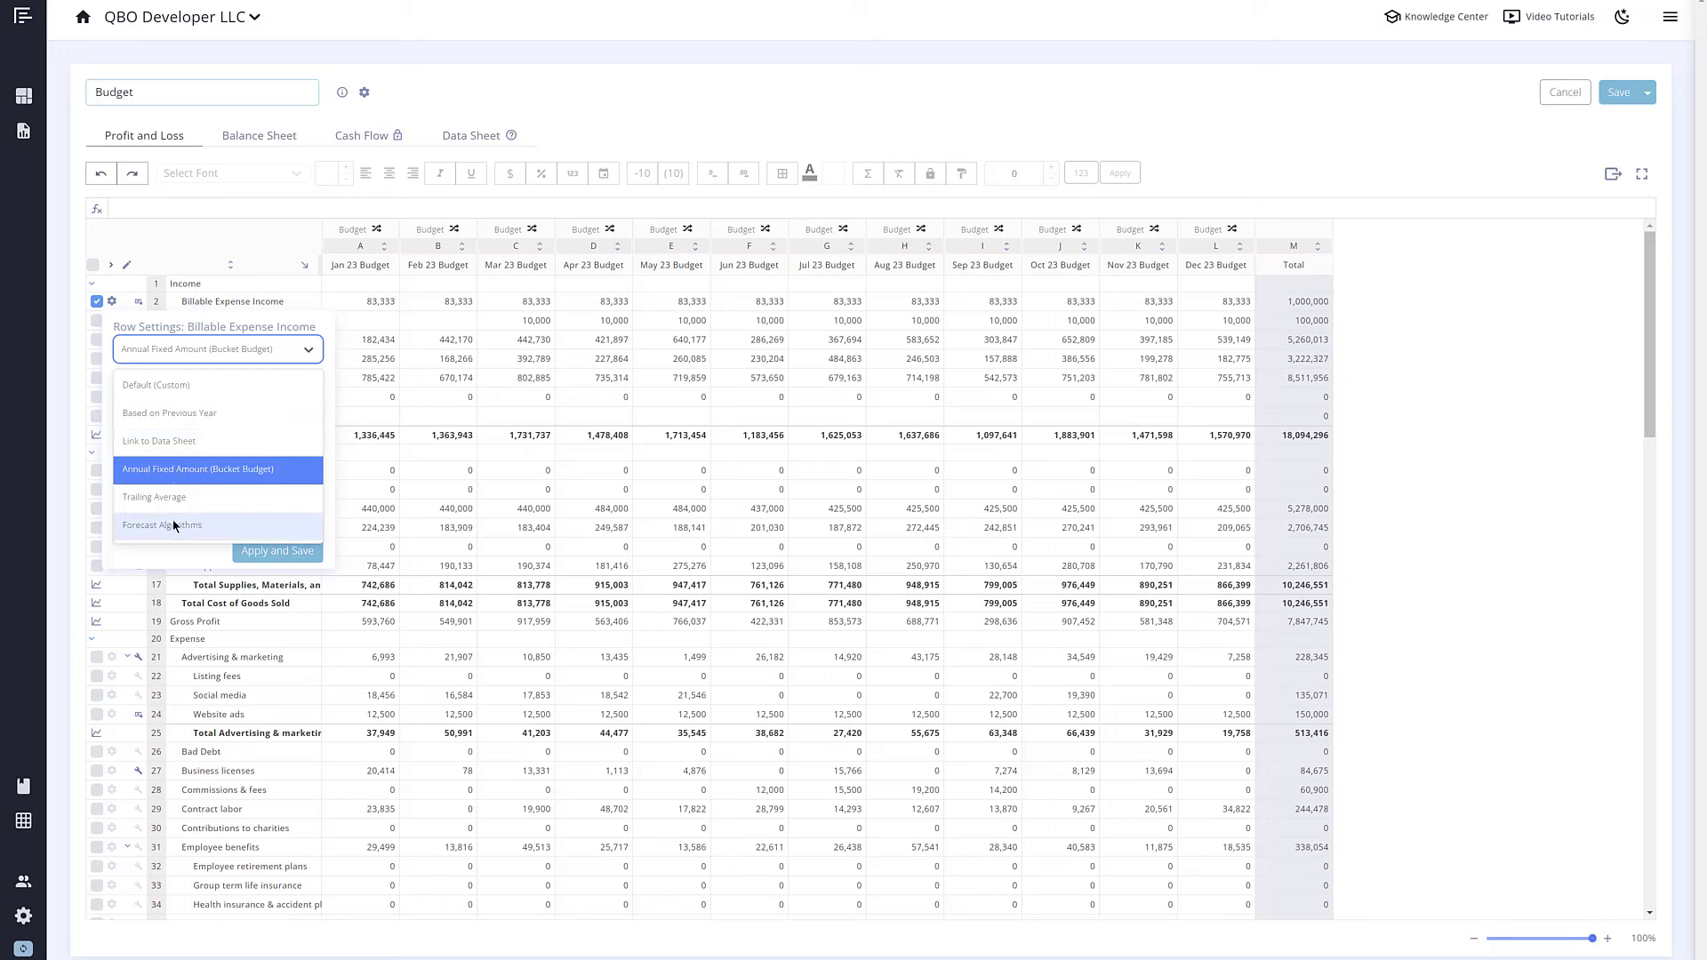
click(97, 733)
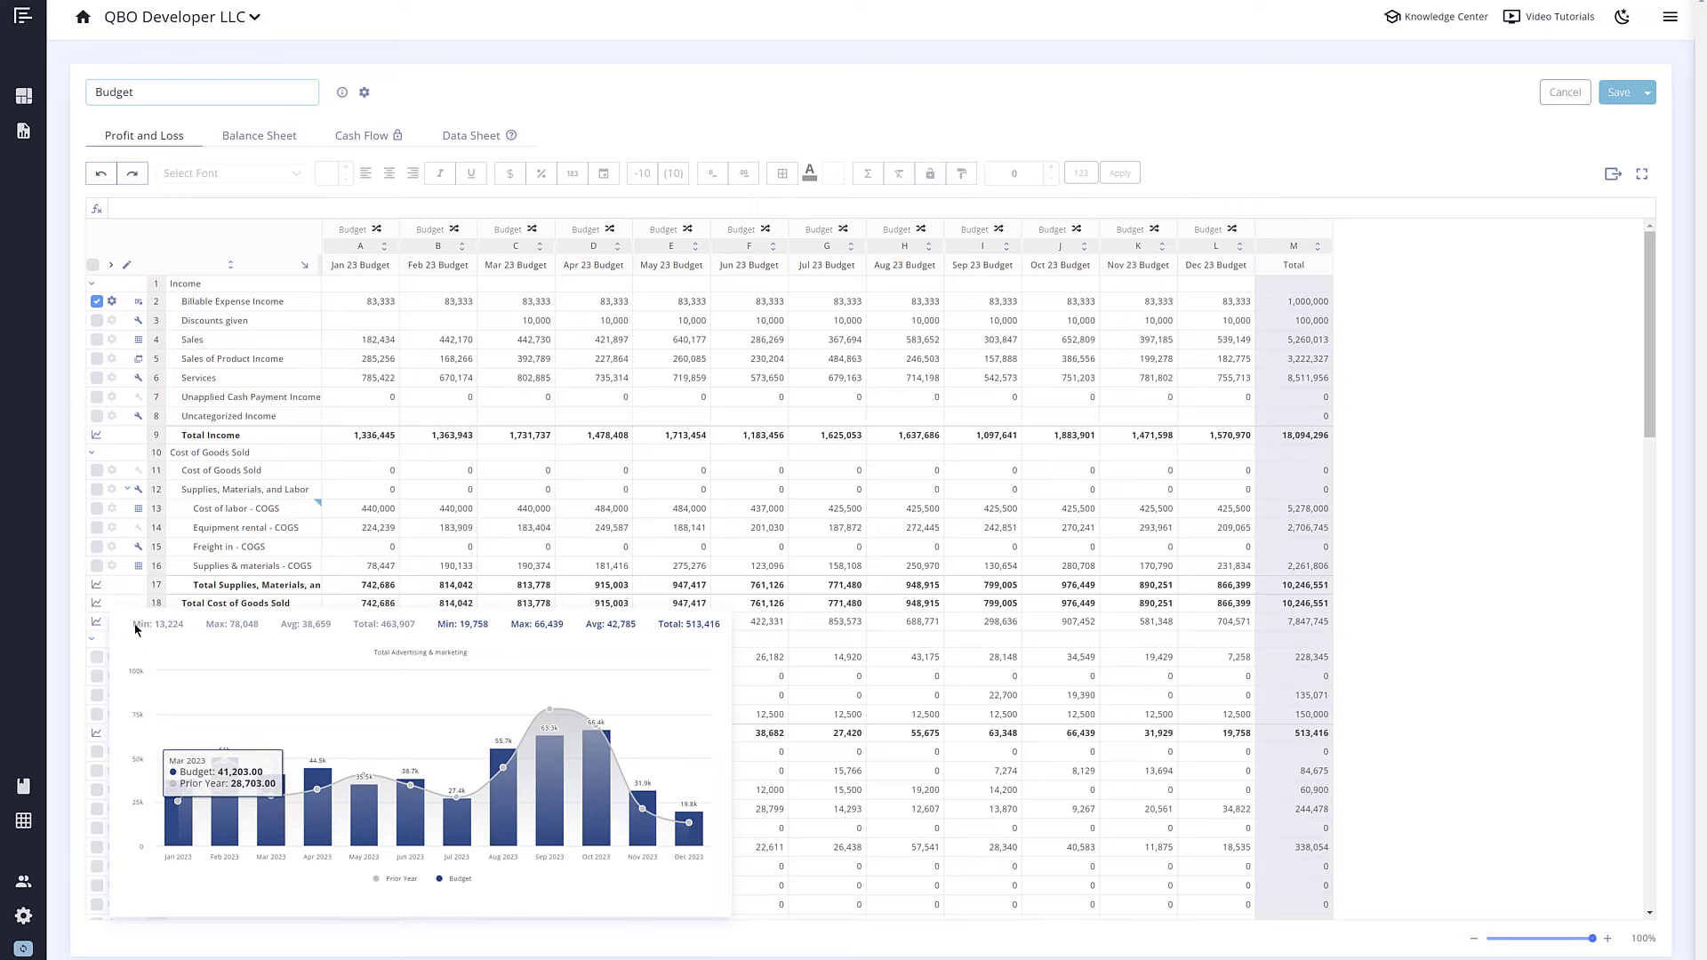
drag(134, 624, 721, 624)
click(716, 626)
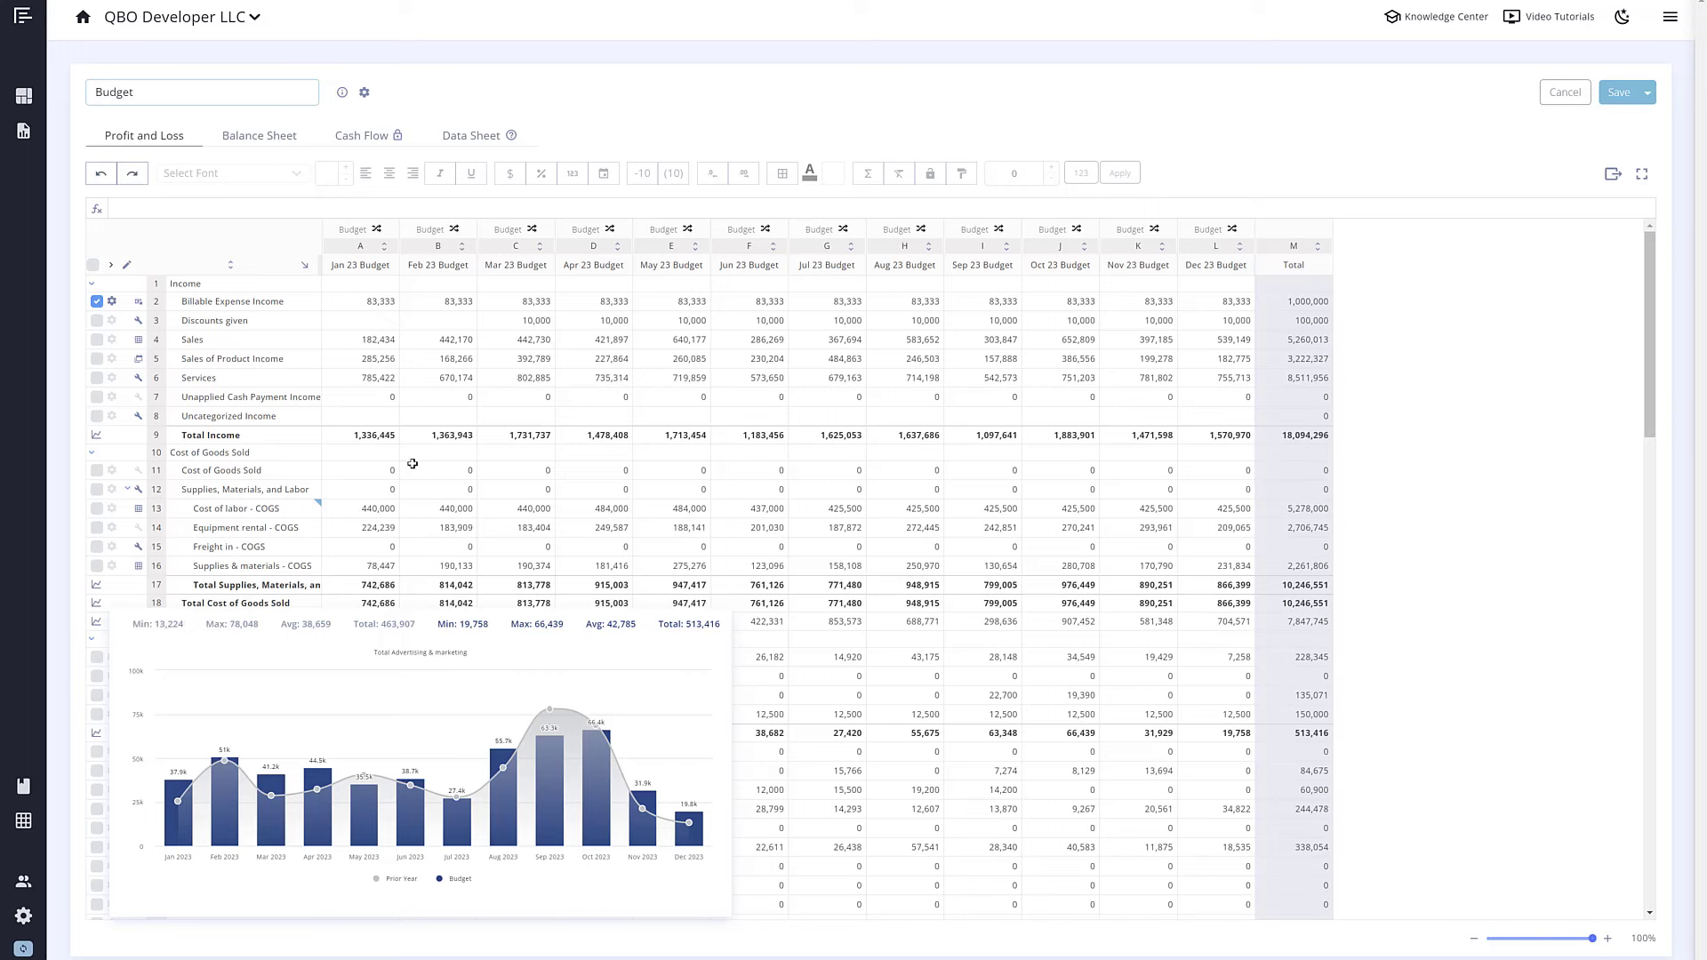
Step: Base Billable Expense Income on the previous year with a 3% adjustment and save
click(112, 302)
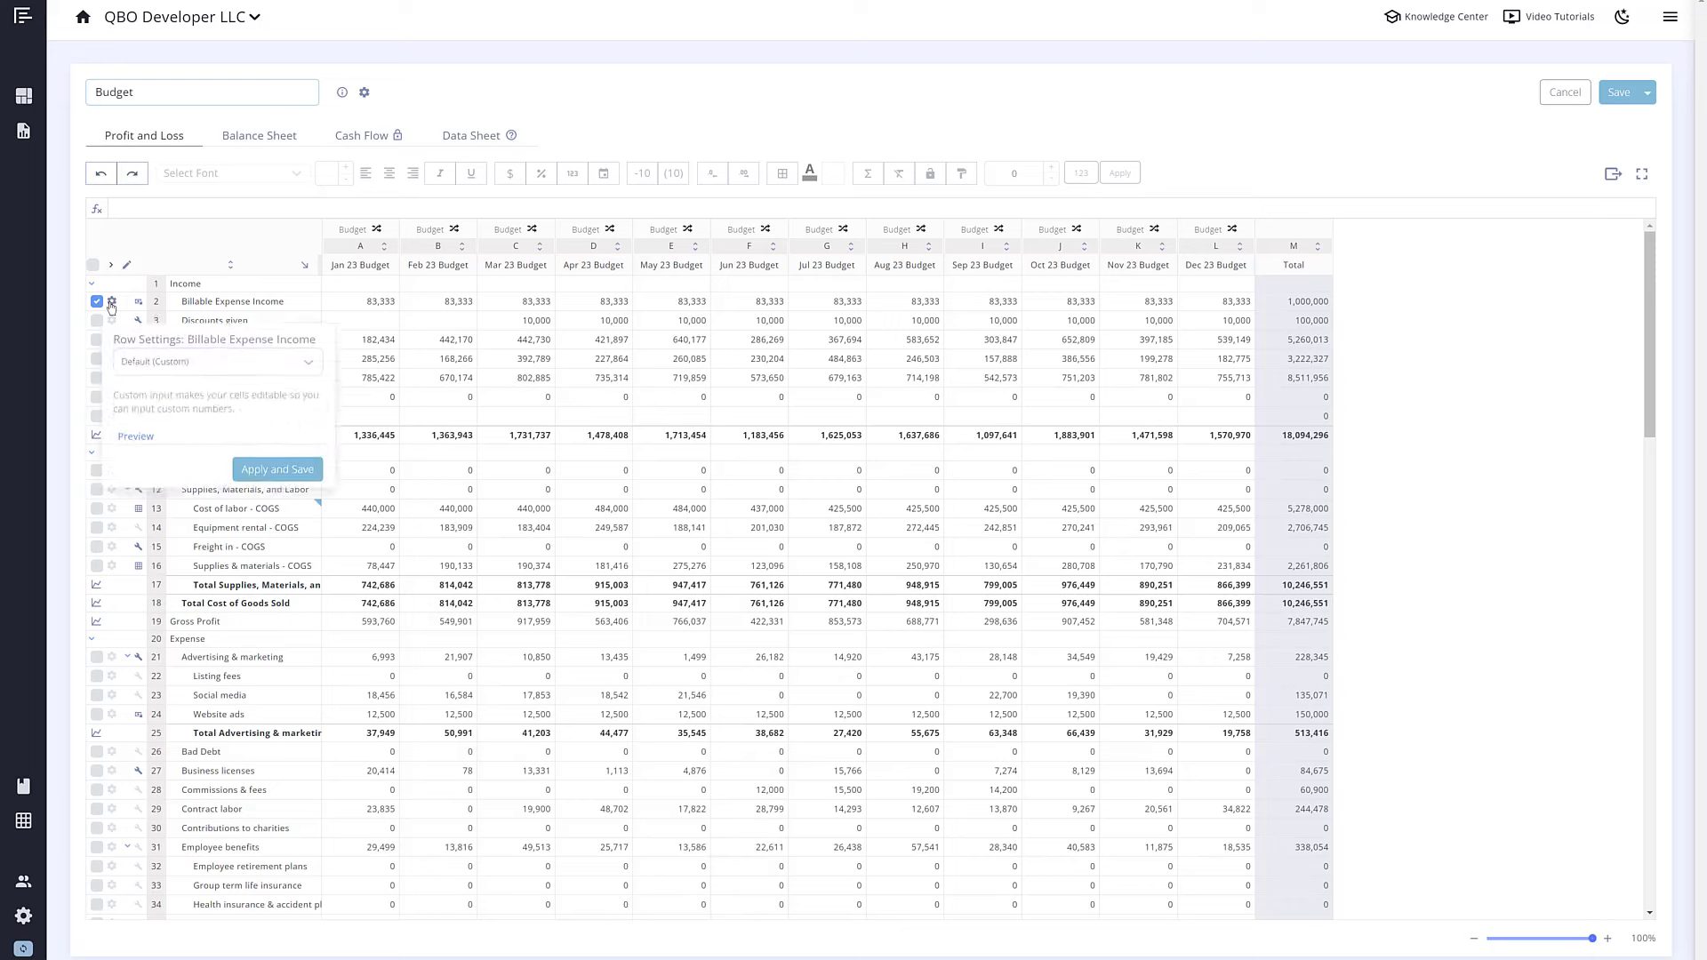
click(202, 351)
click(196, 409)
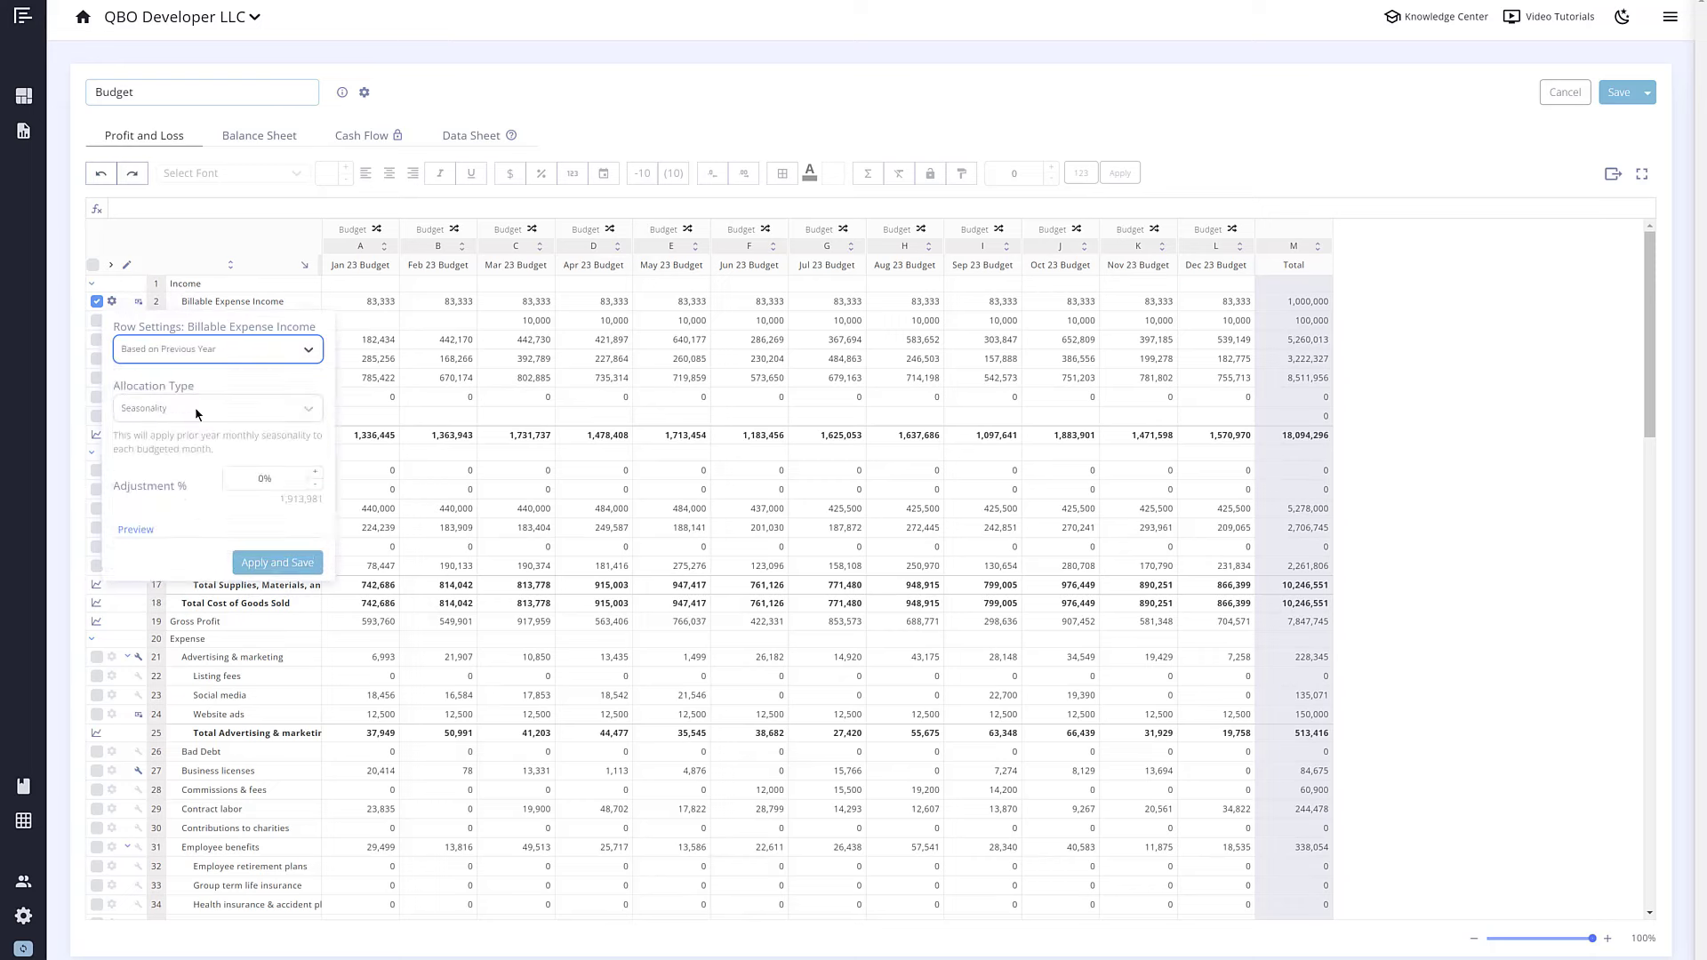
click(265, 479)
text(3)
click(302, 566)
Step: Set Discounts given to a trailing average with a 1% adjustment and save
click(112, 321)
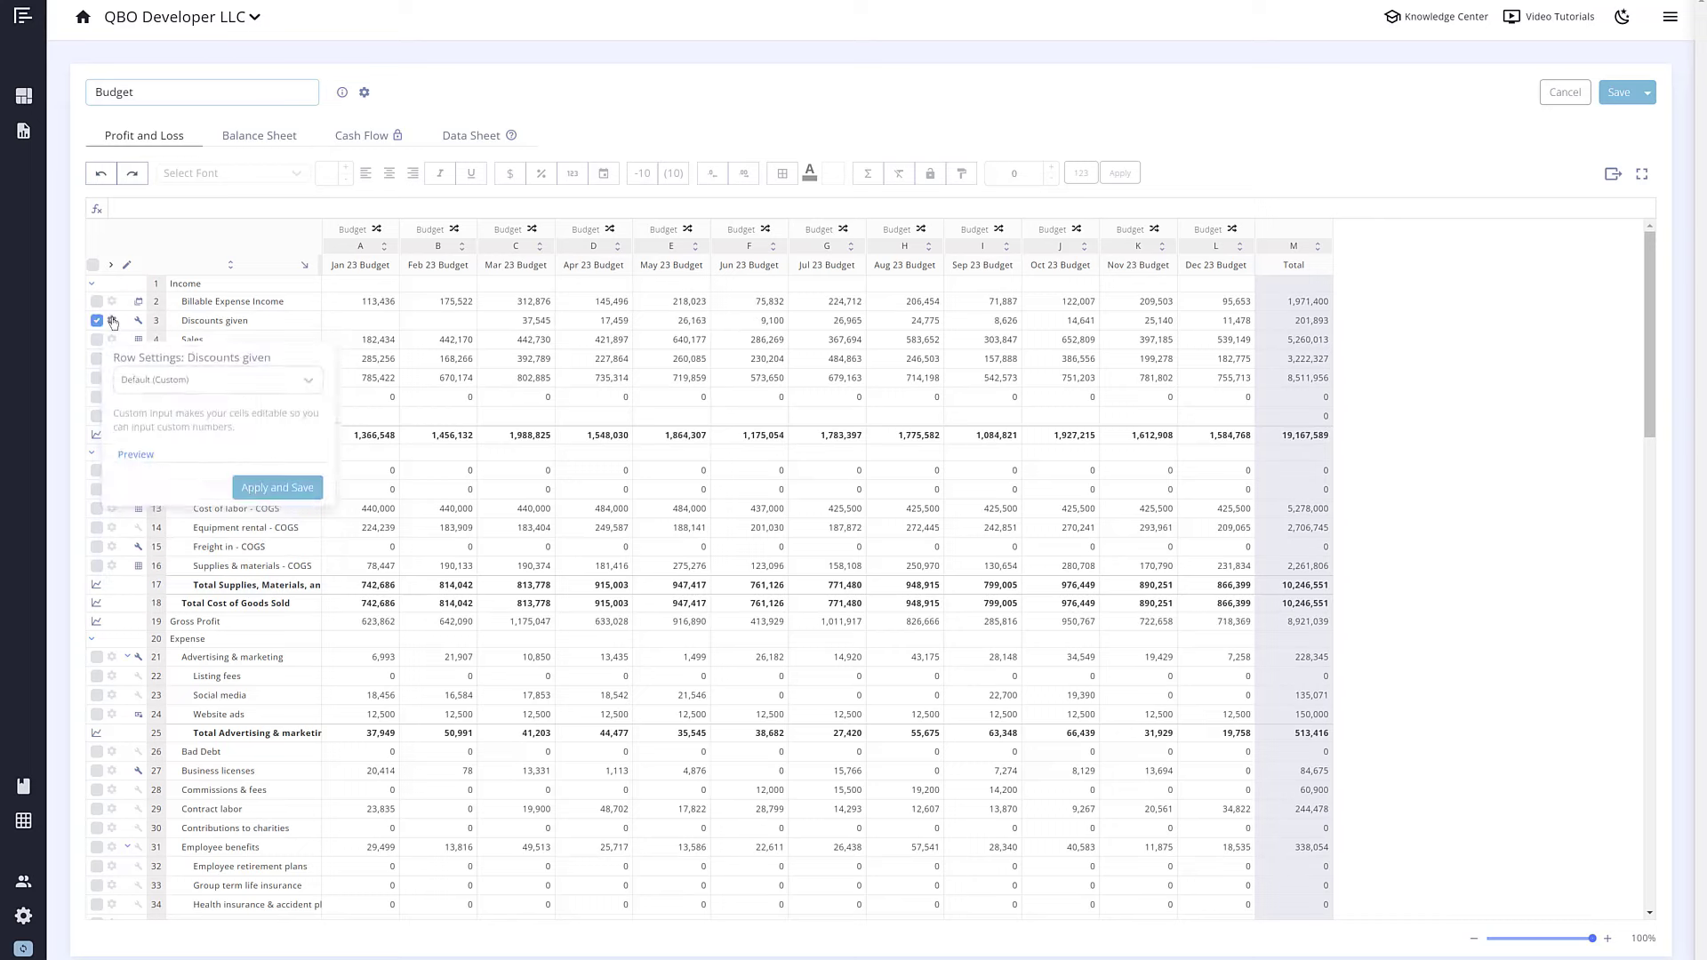
click(204, 368)
click(169, 512)
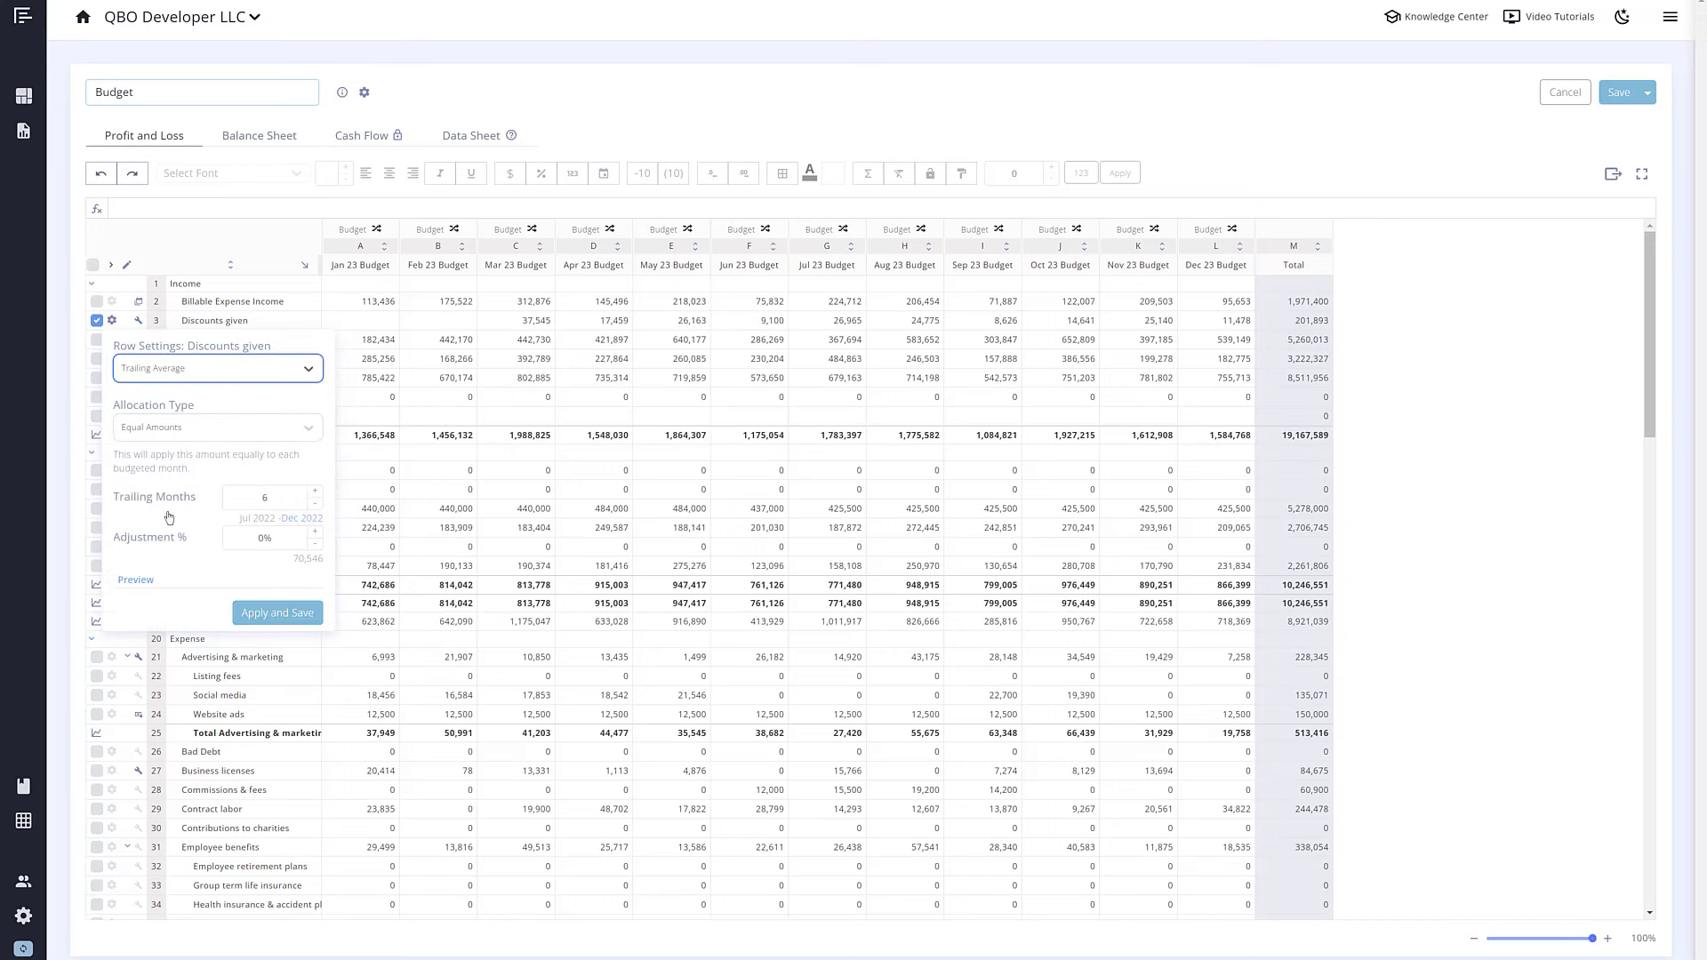
click(314, 531)
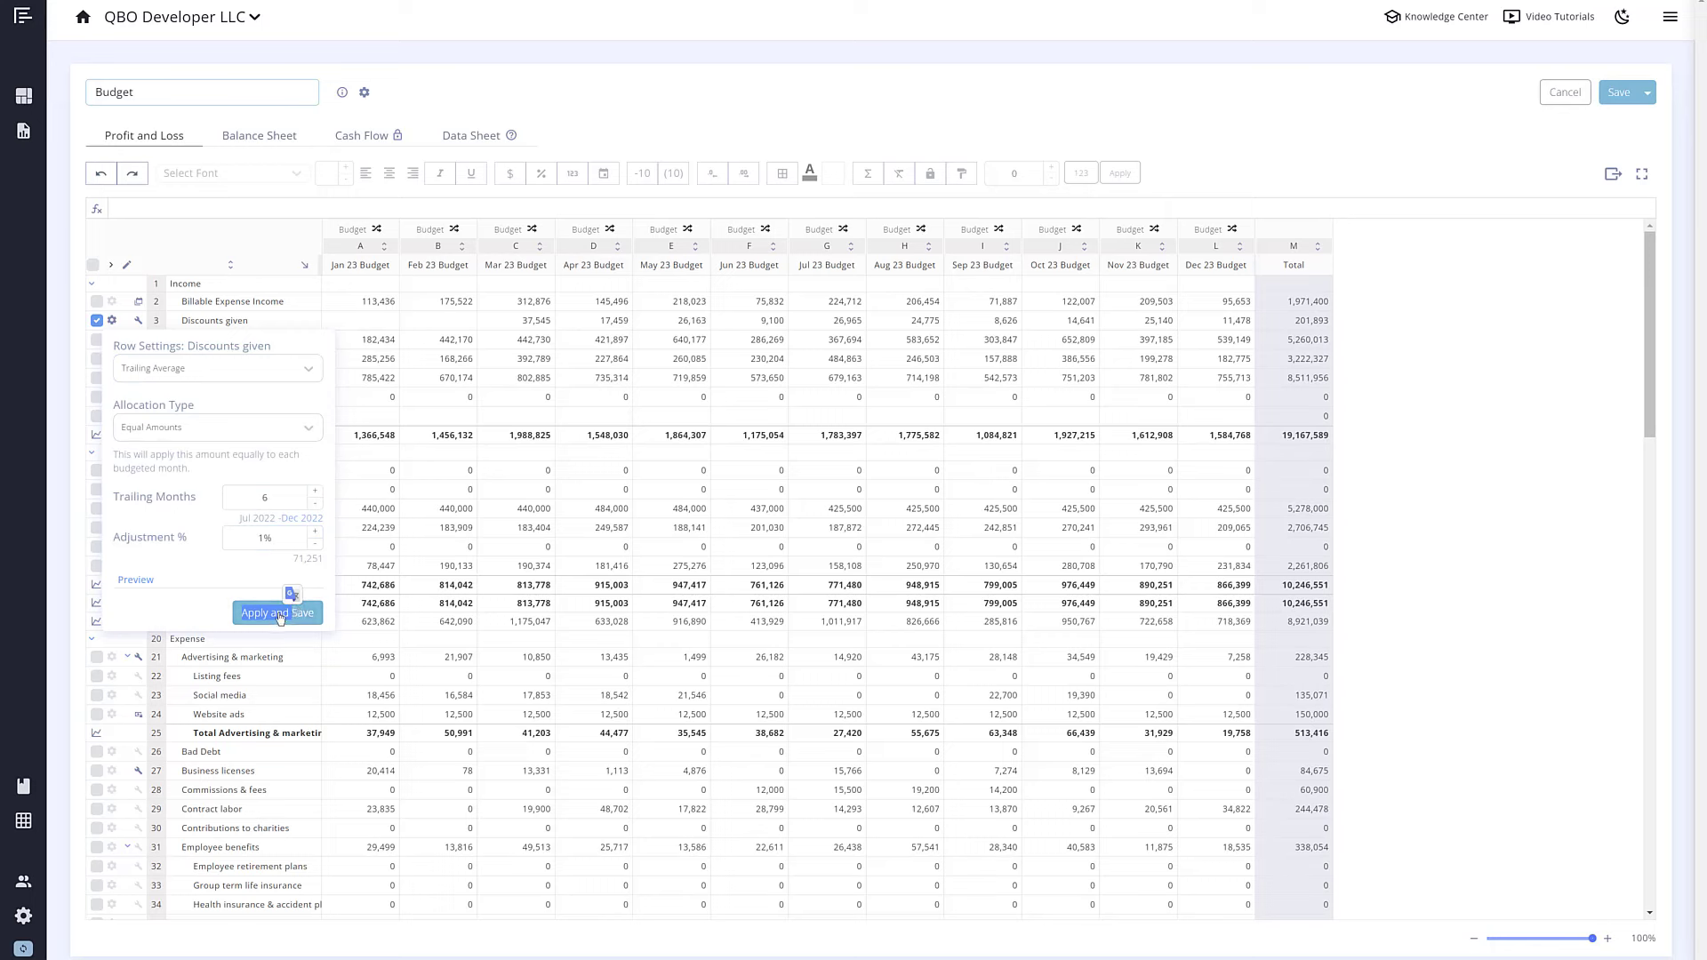
click(278, 613)
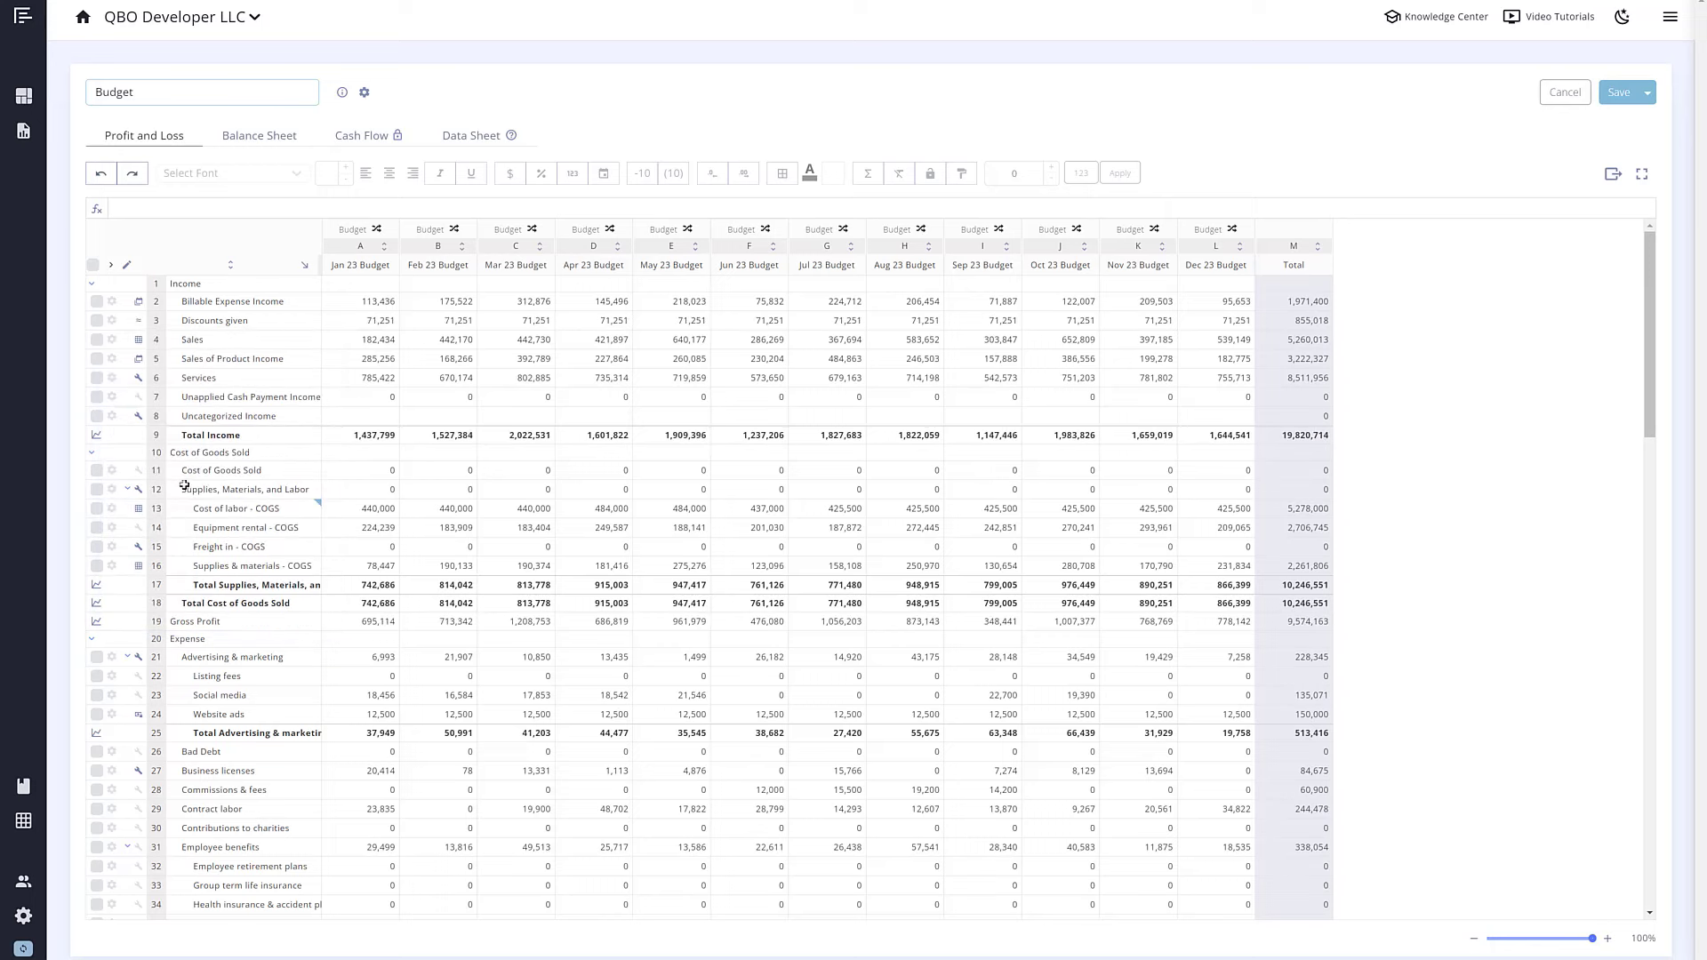
Step: Try an annual fixed amount spread by seasonality for Sales of Product Income
click(112, 358)
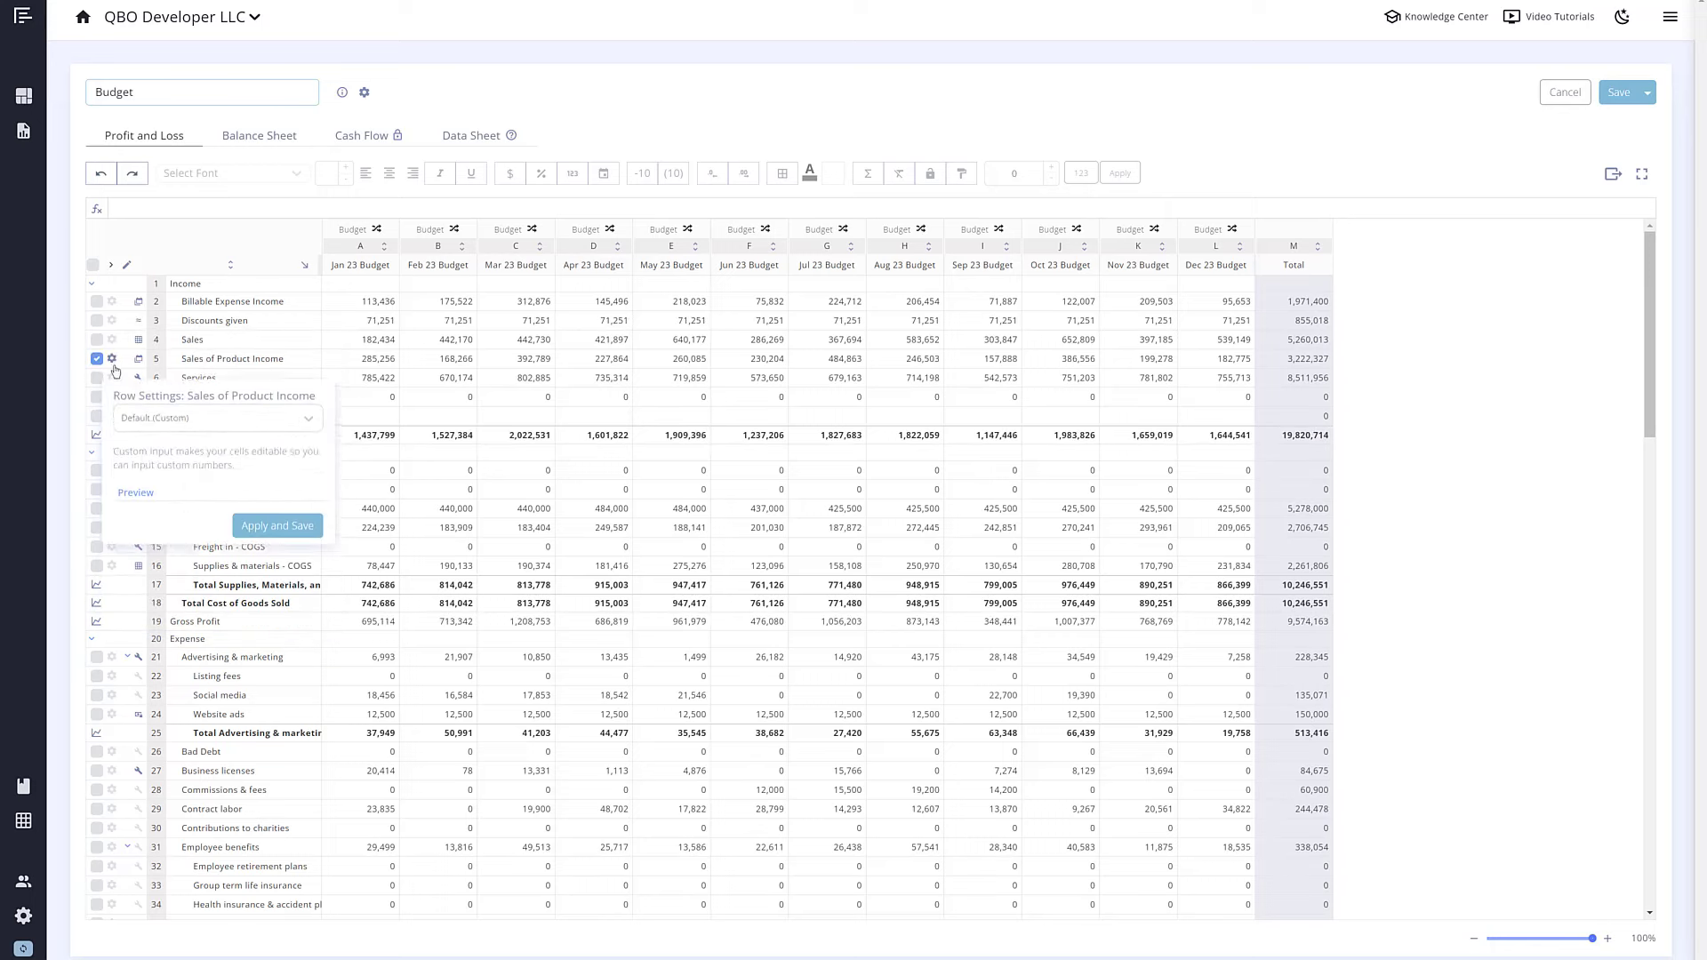
click(185, 411)
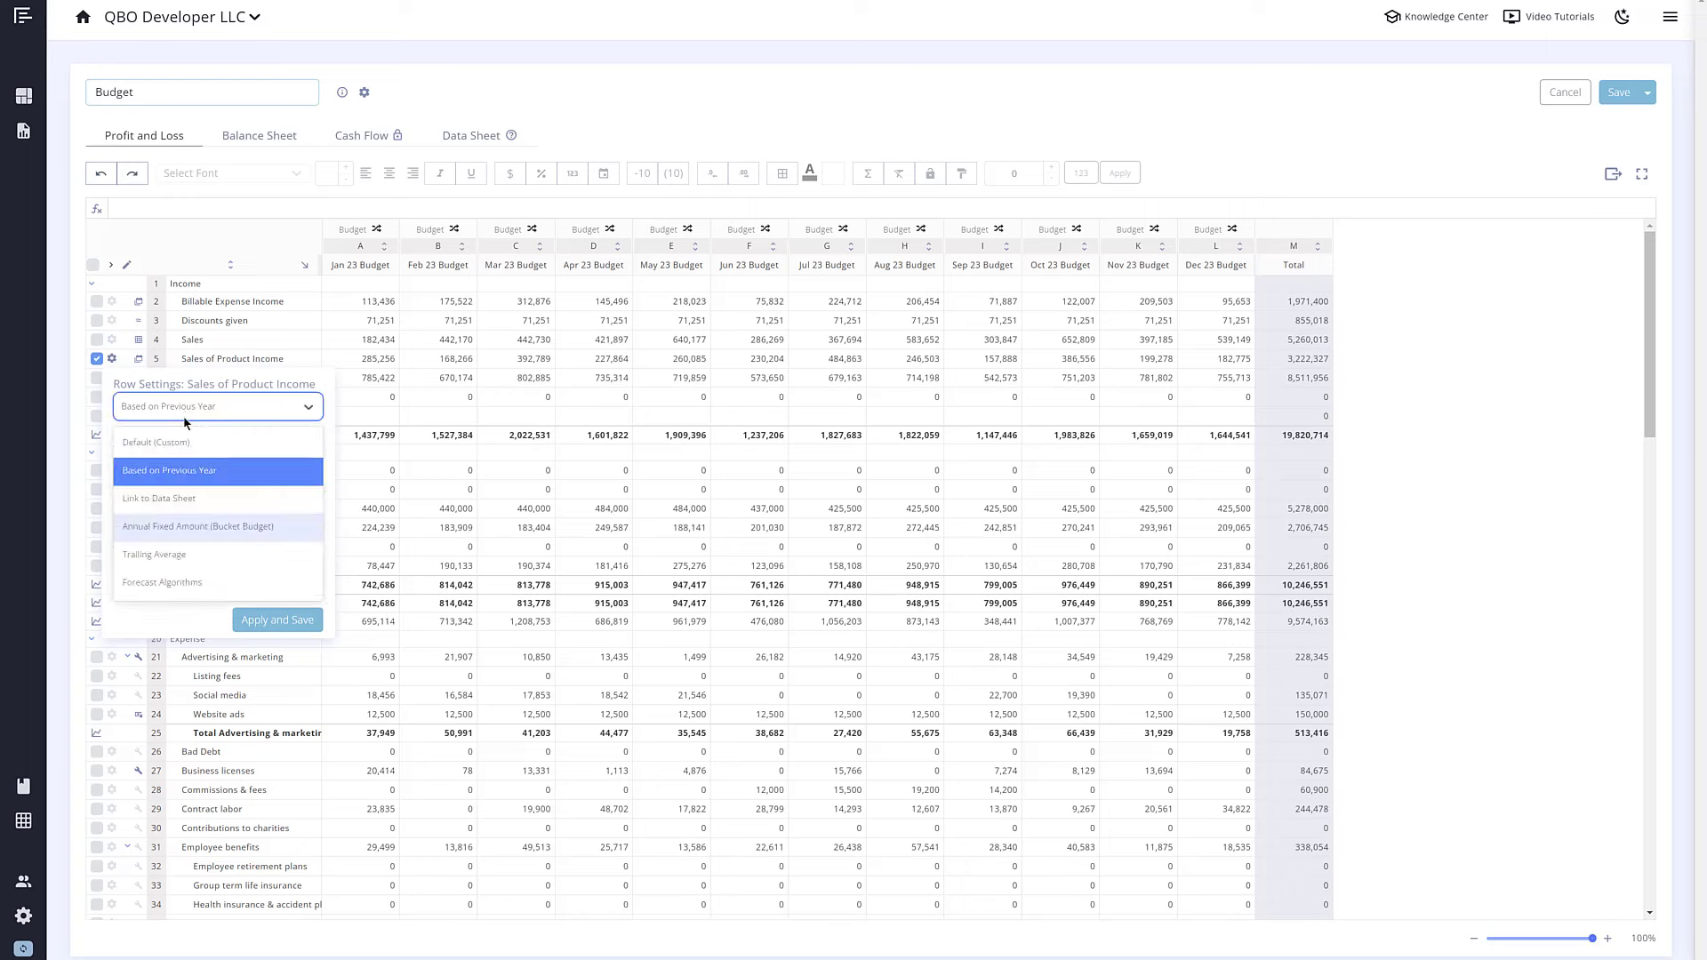
click(175, 527)
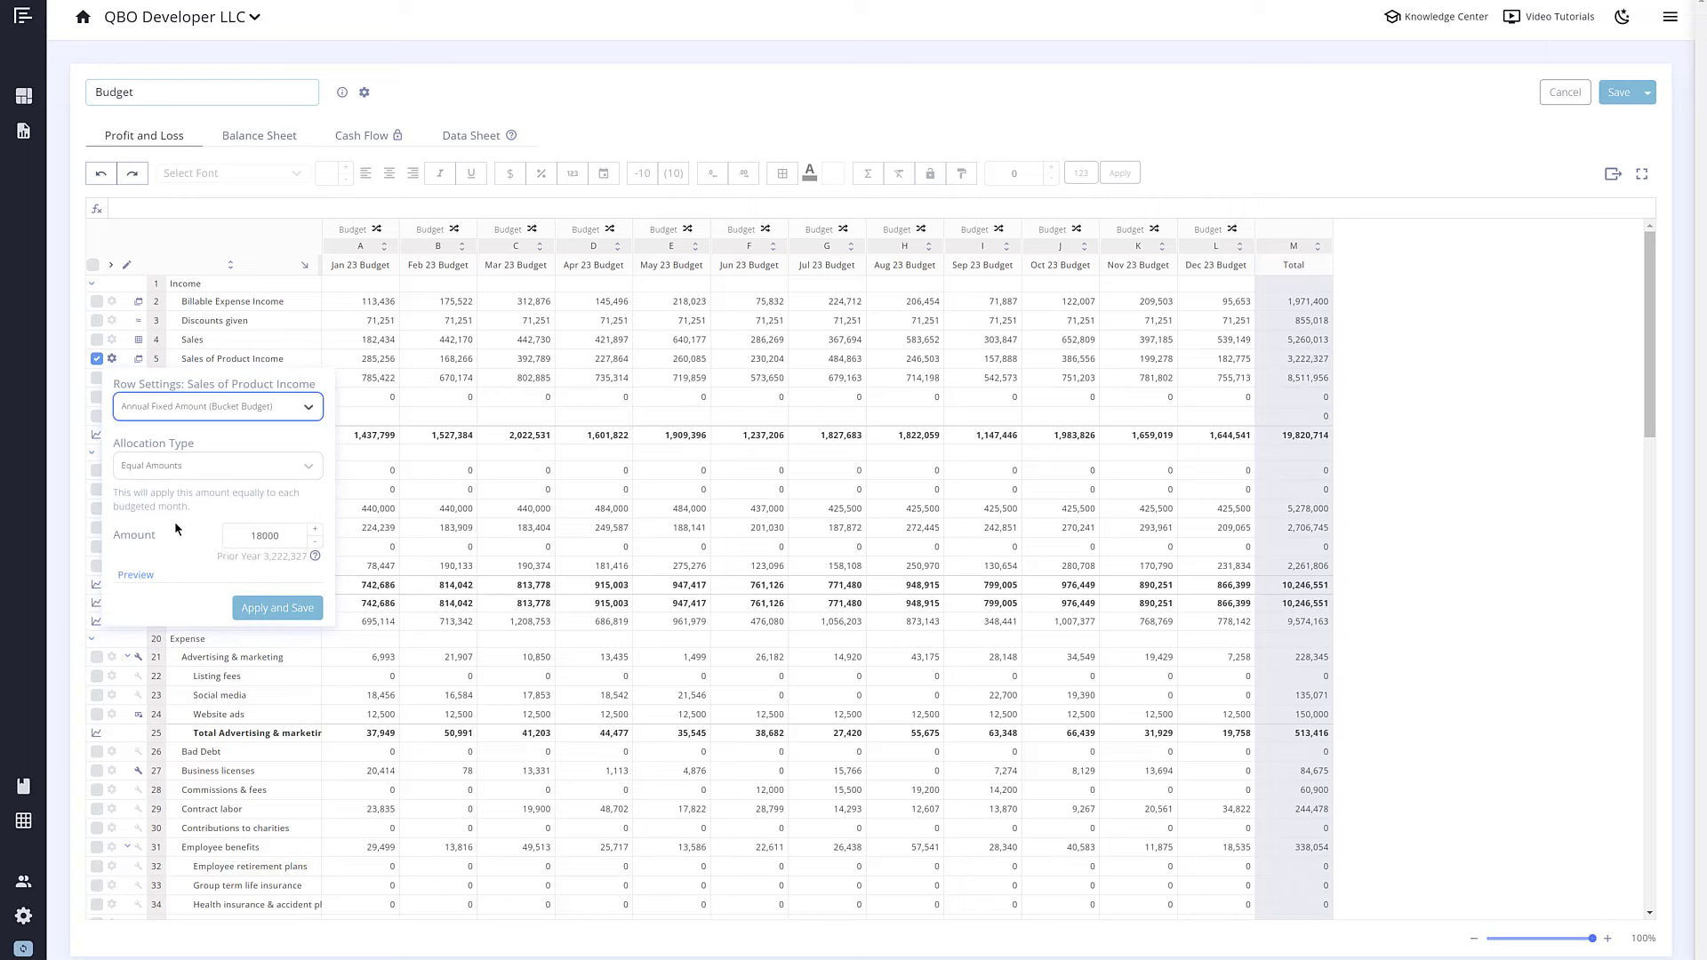
click(175, 466)
click(171, 526)
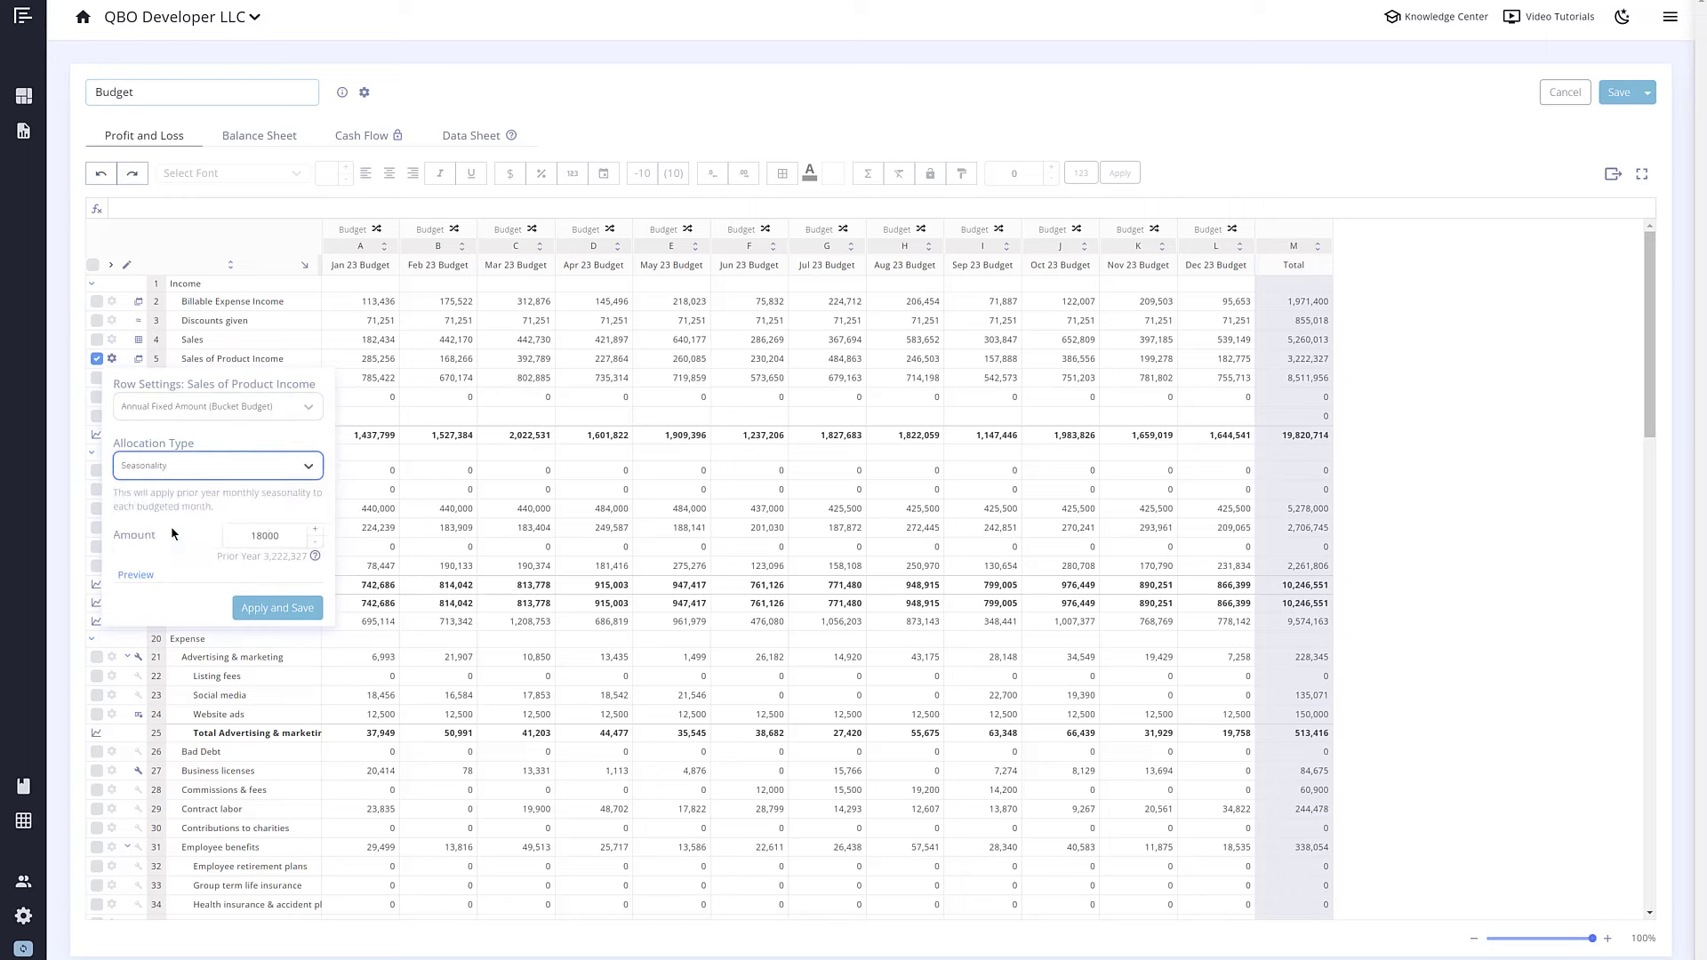
click(87, 446)
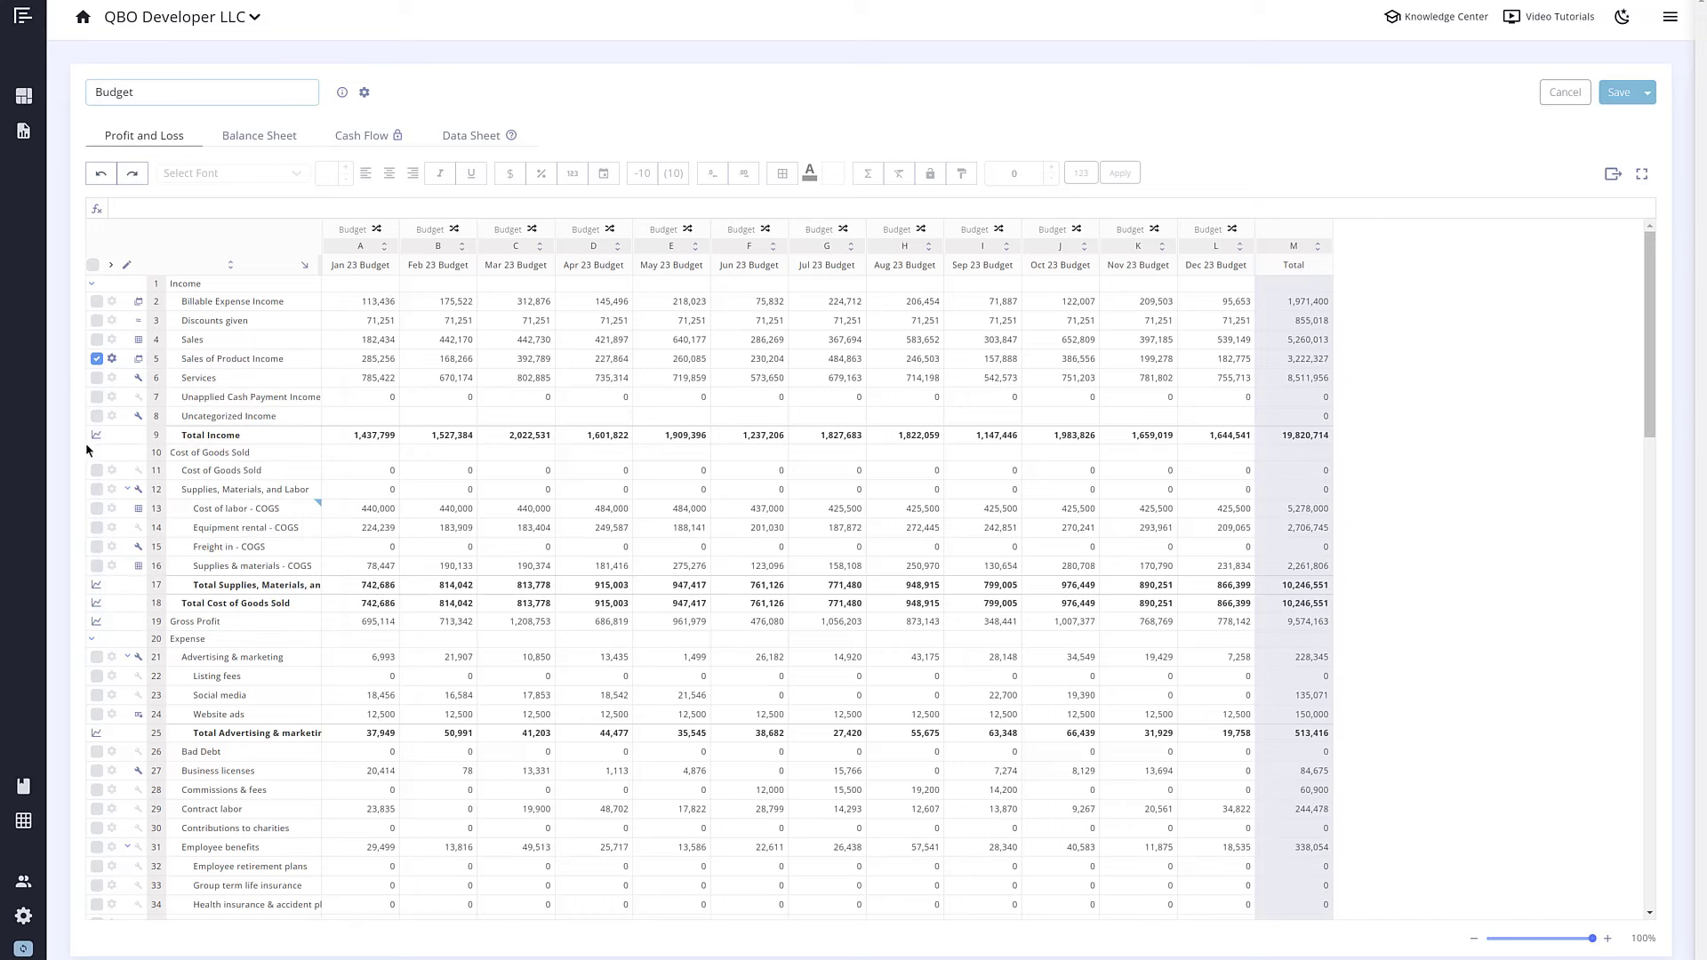
click(360, 377)
click(1090, 168)
click(1090, 168)
click(1119, 172)
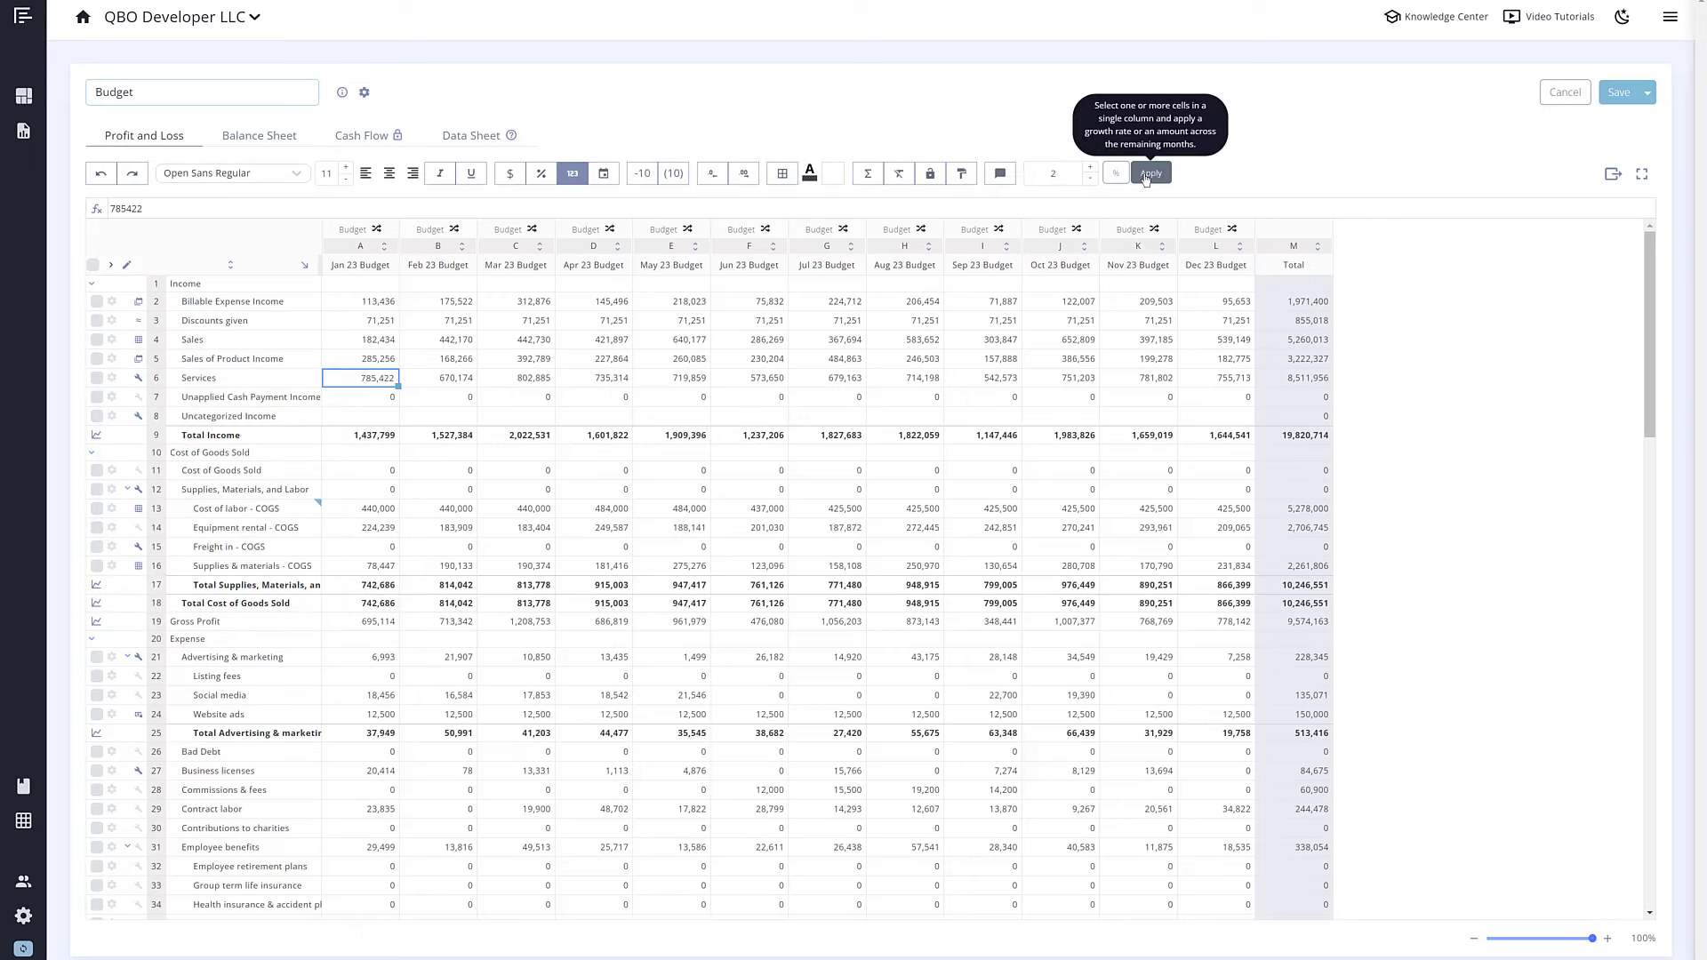
click(1145, 177)
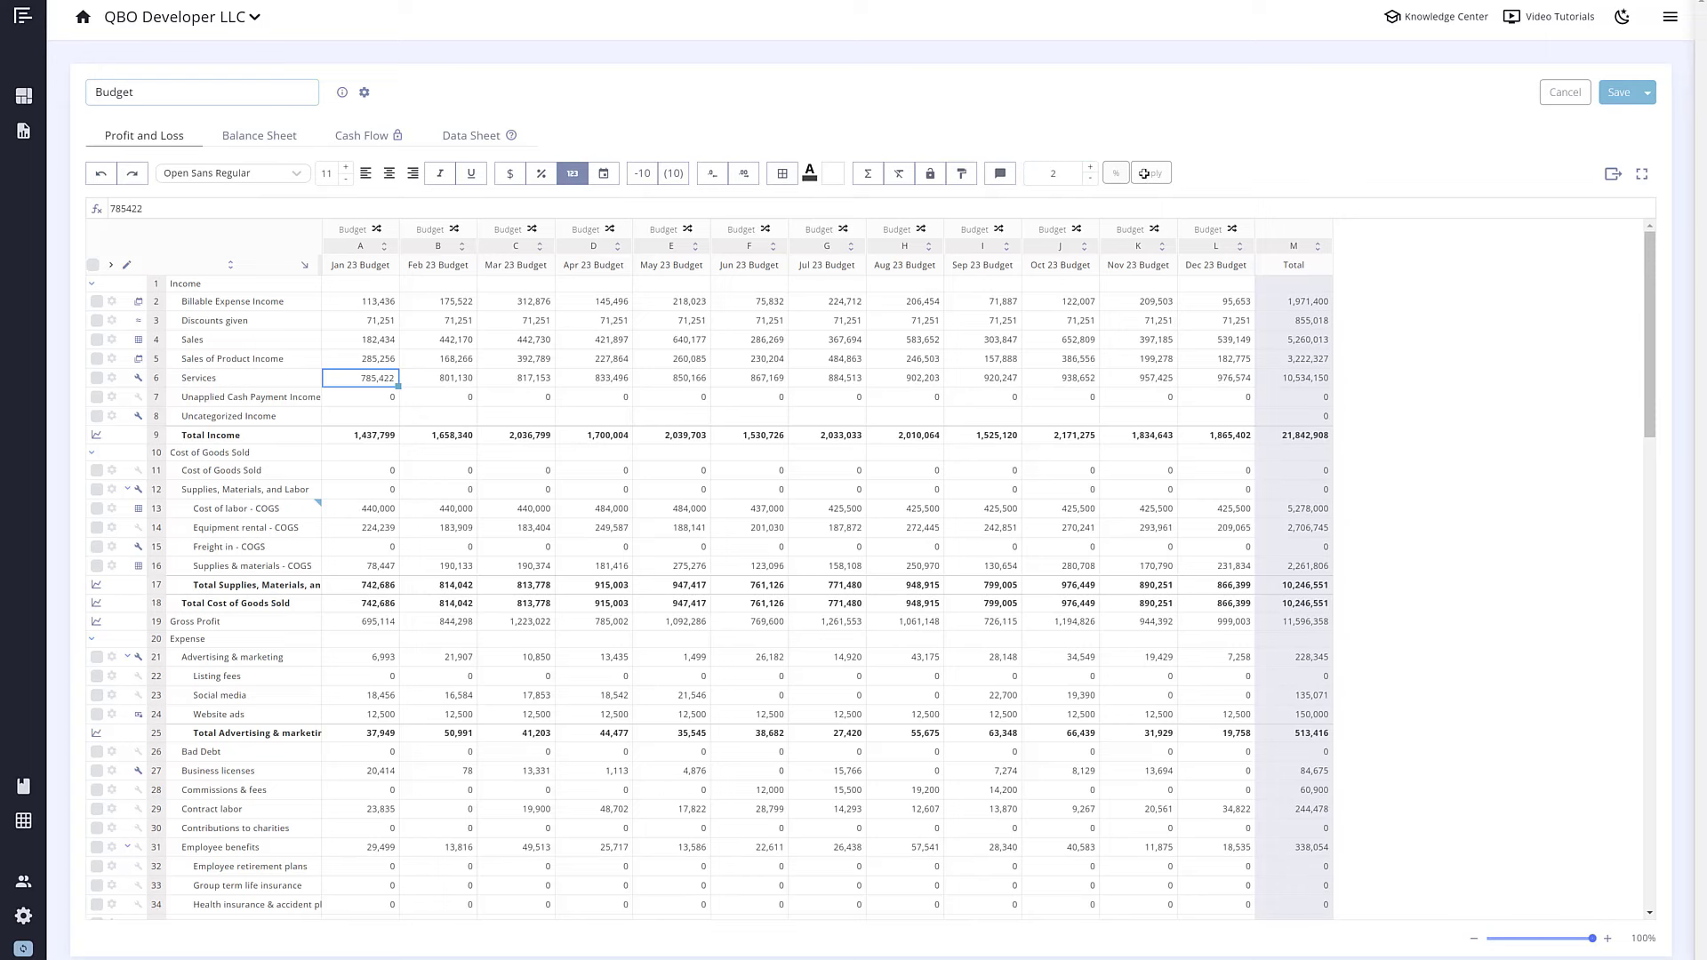
click(96, 488)
click(112, 378)
click(157, 427)
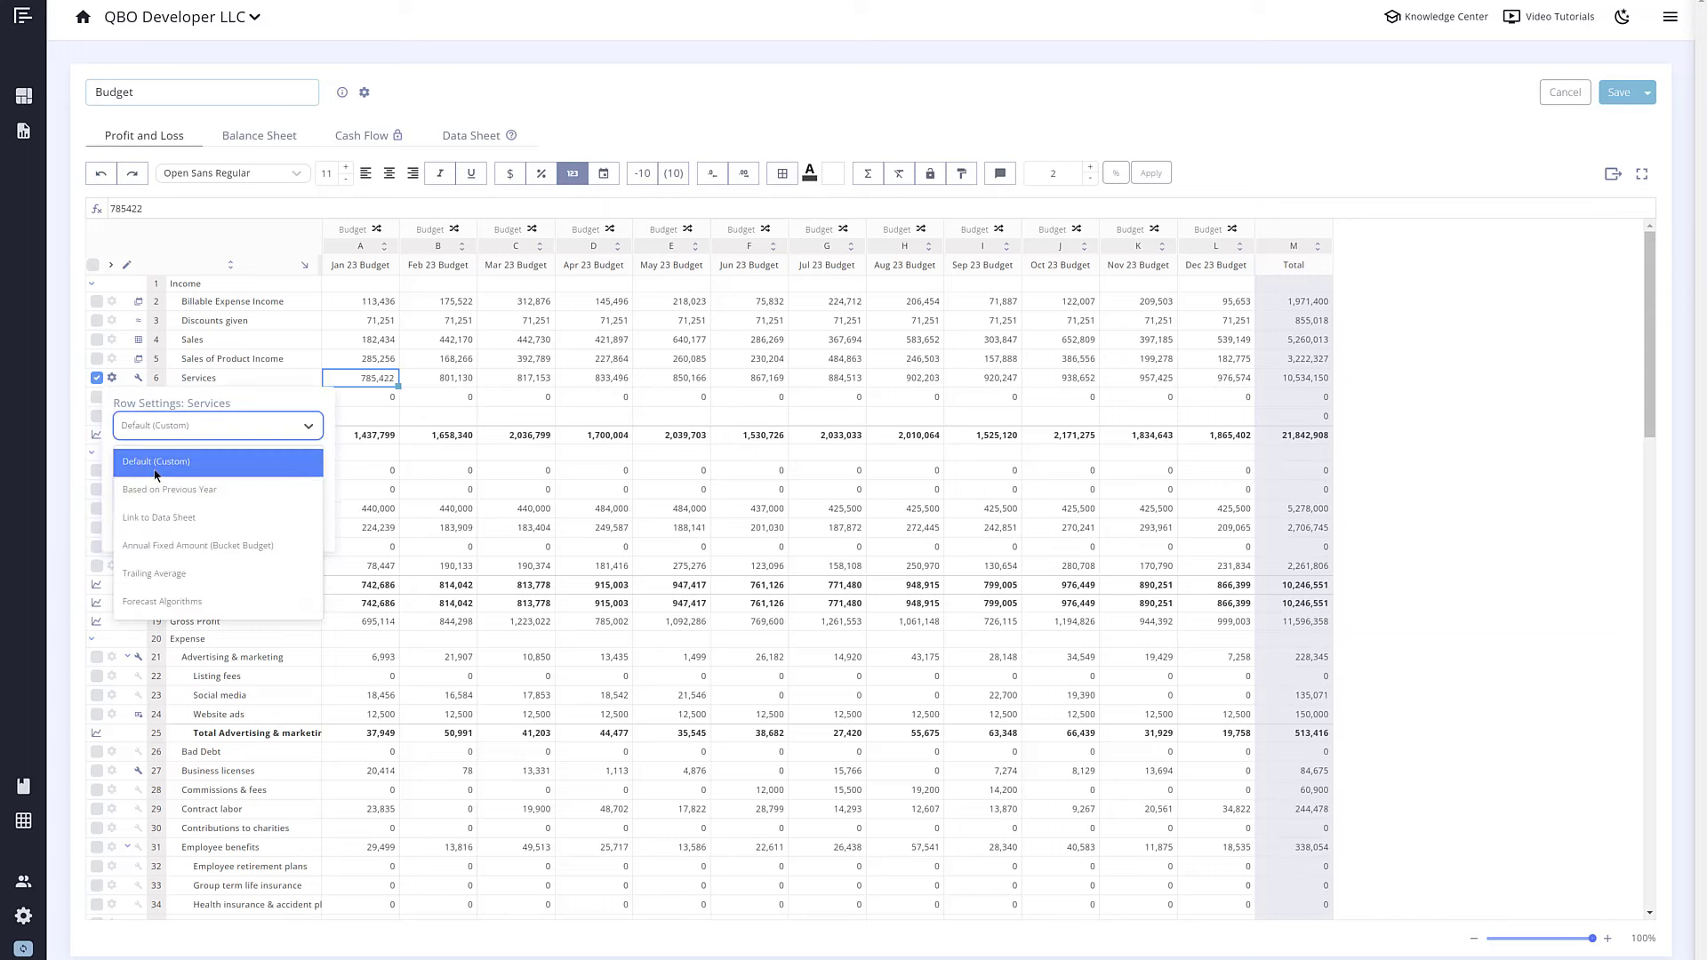
click(147, 603)
click(142, 611)
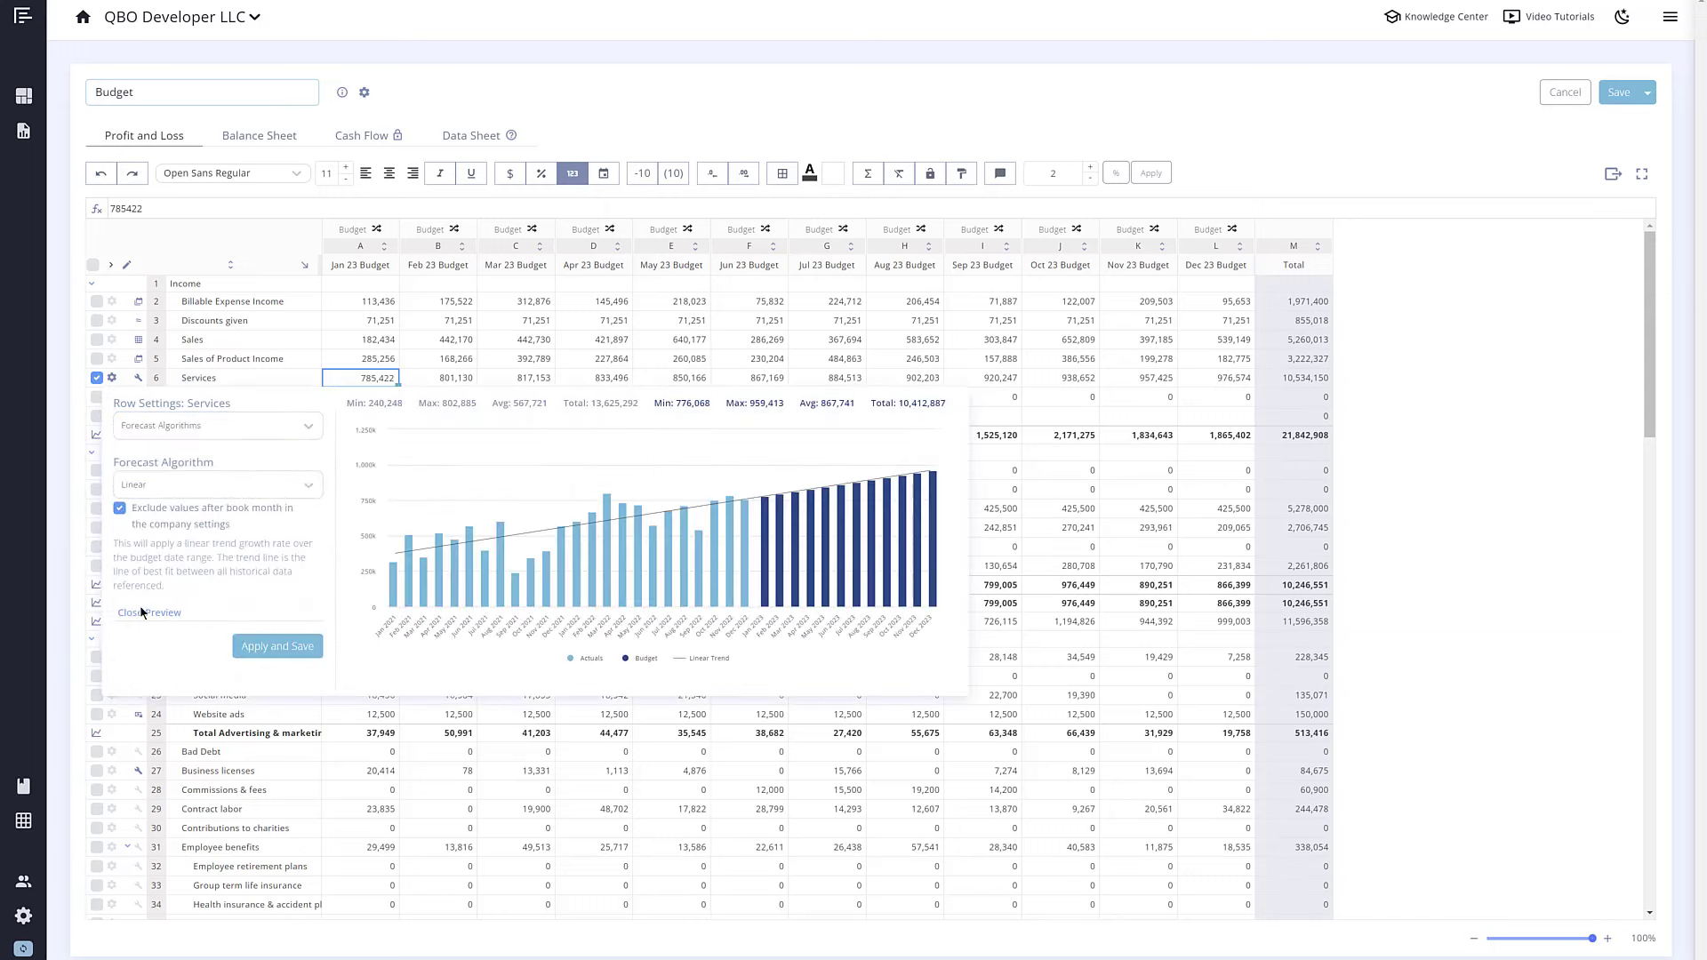
click(210, 493)
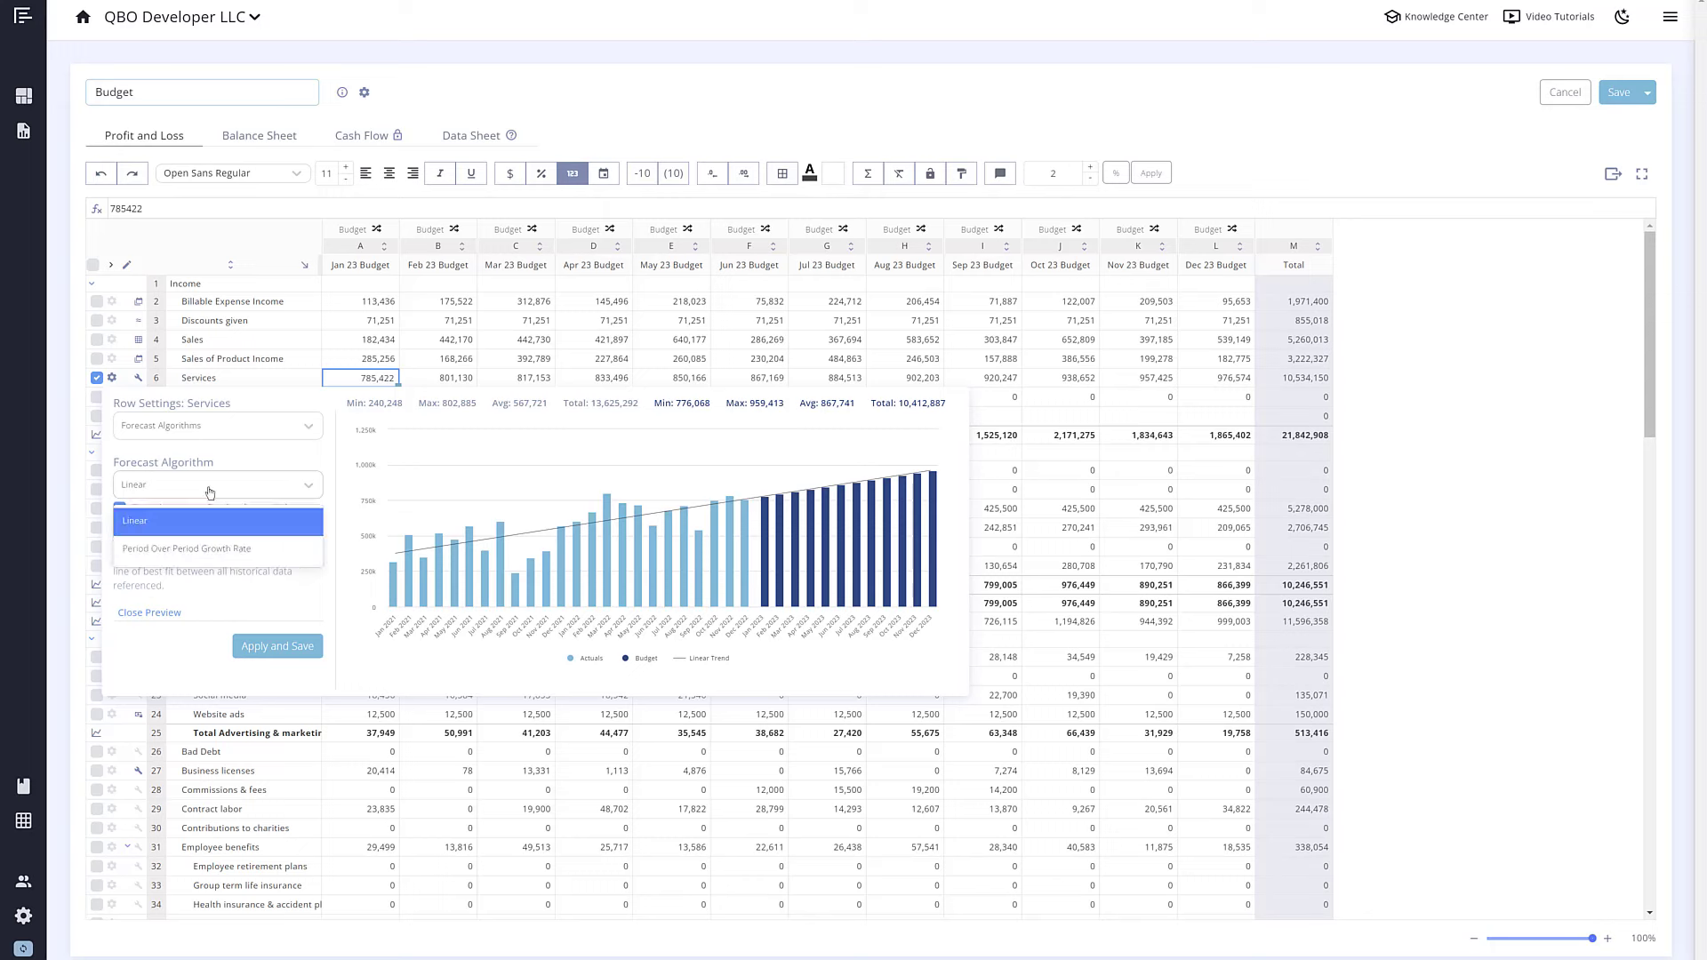
click(205, 549)
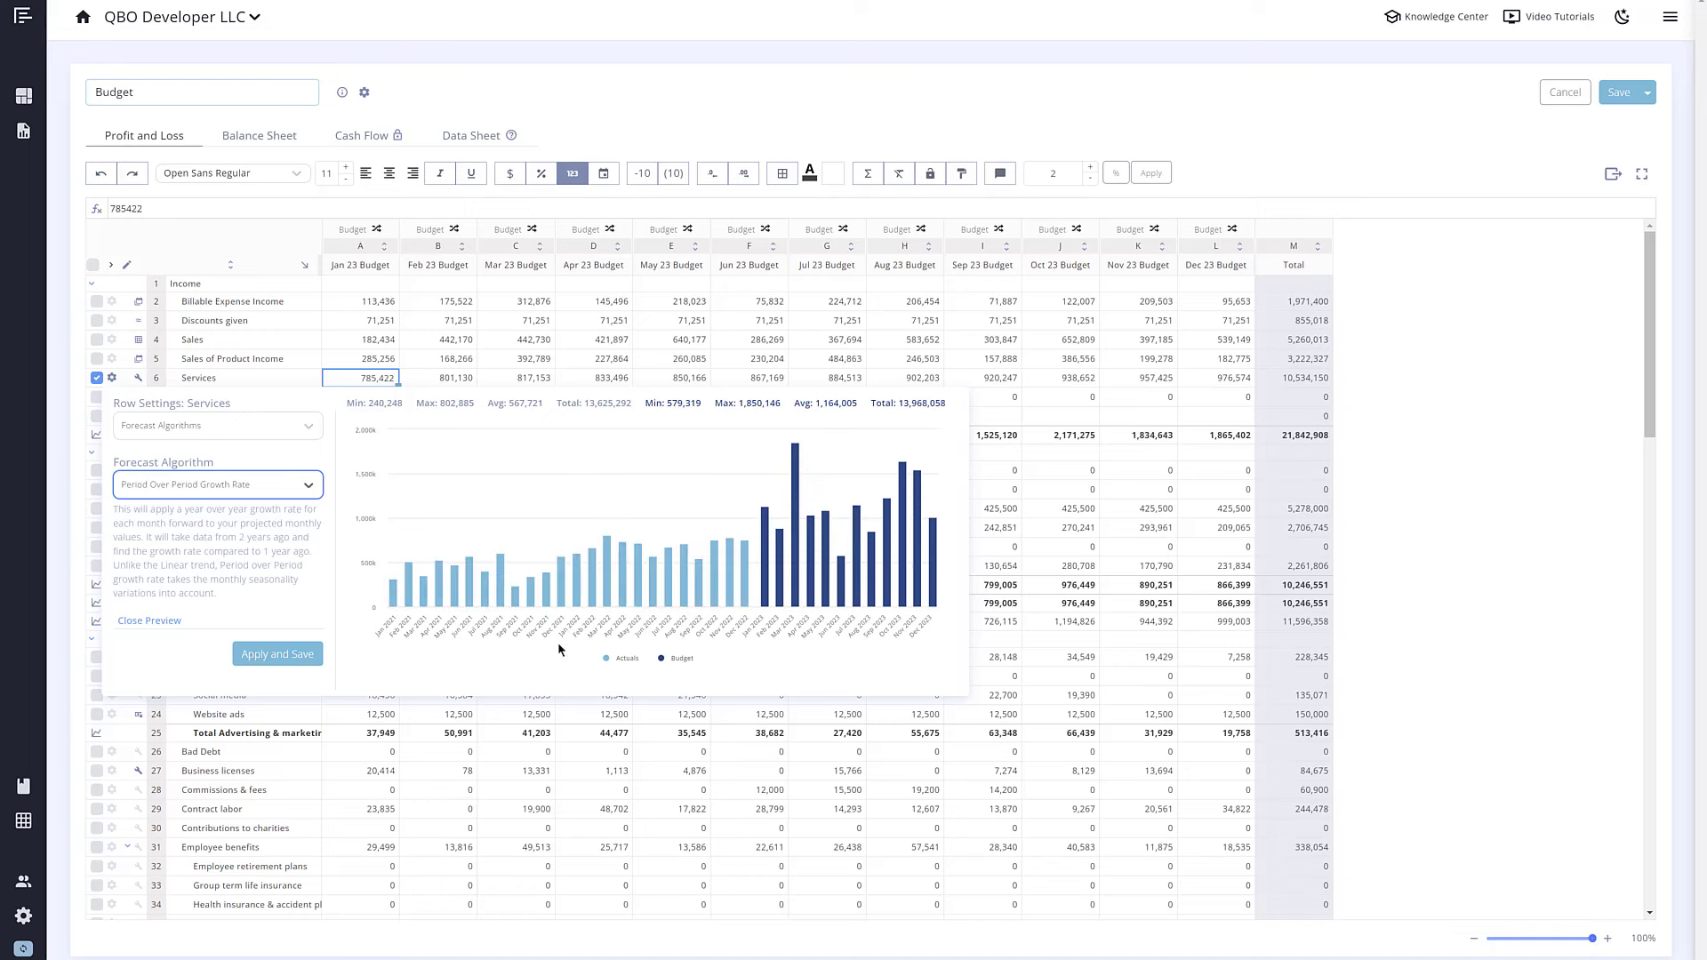
click(362, 717)
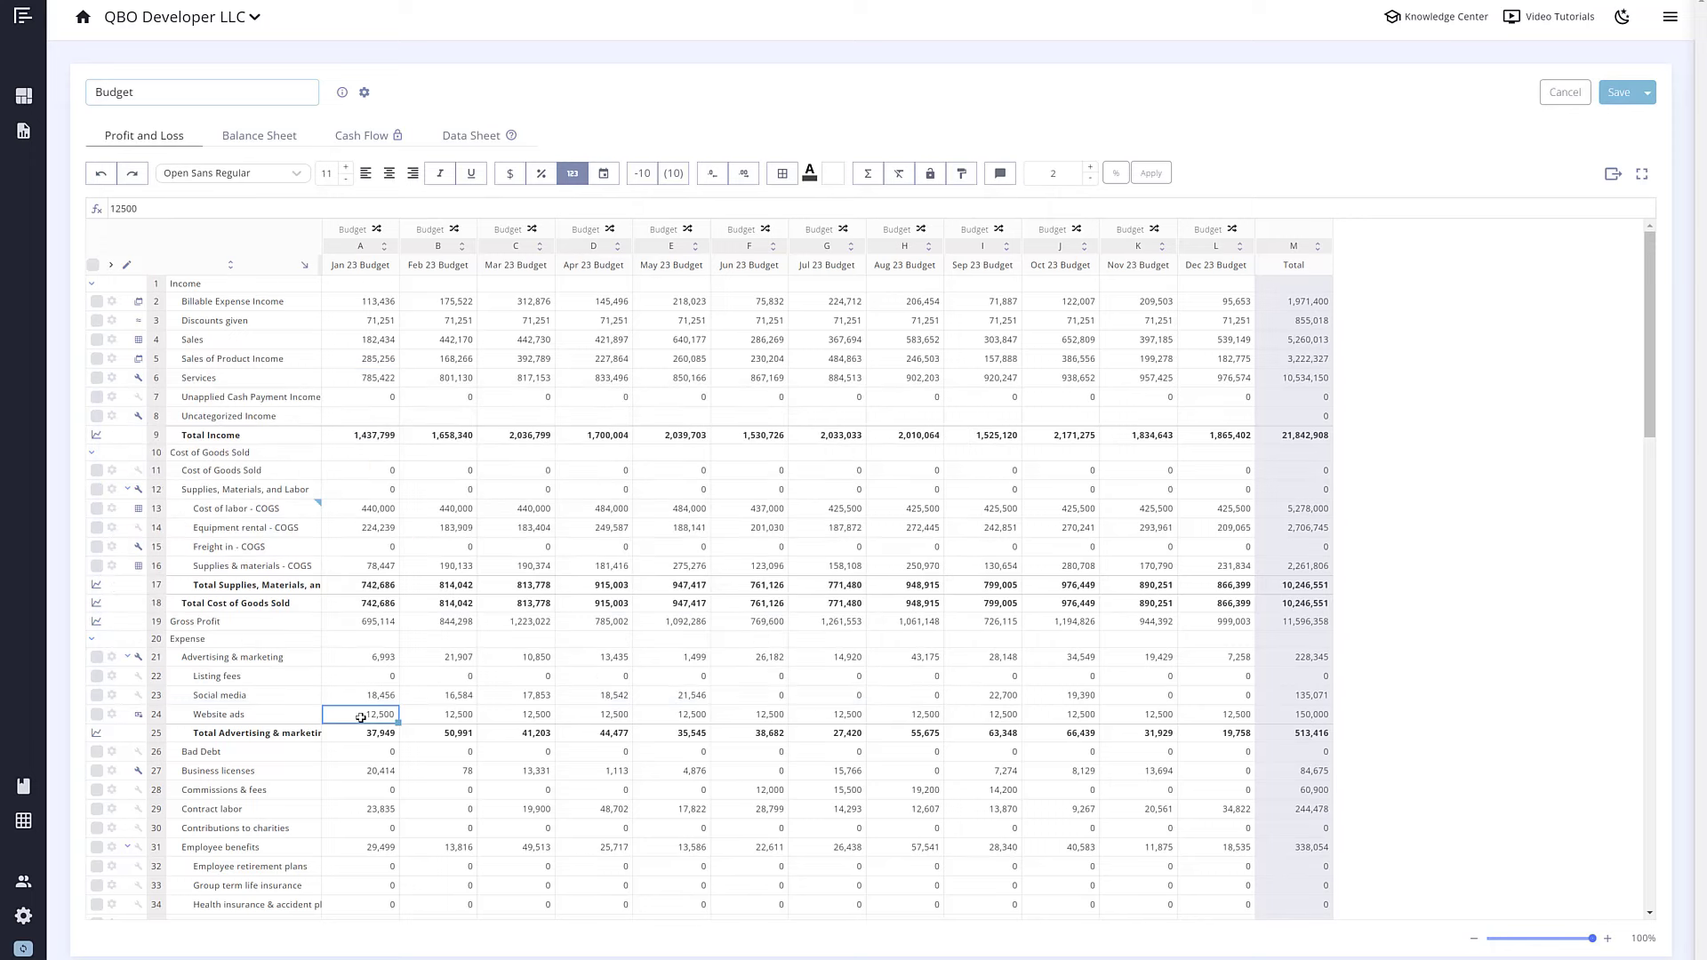
Step: Set Feb Billable Expense Income to =b3*.5, half of Feb Discounts given
click(464, 305)
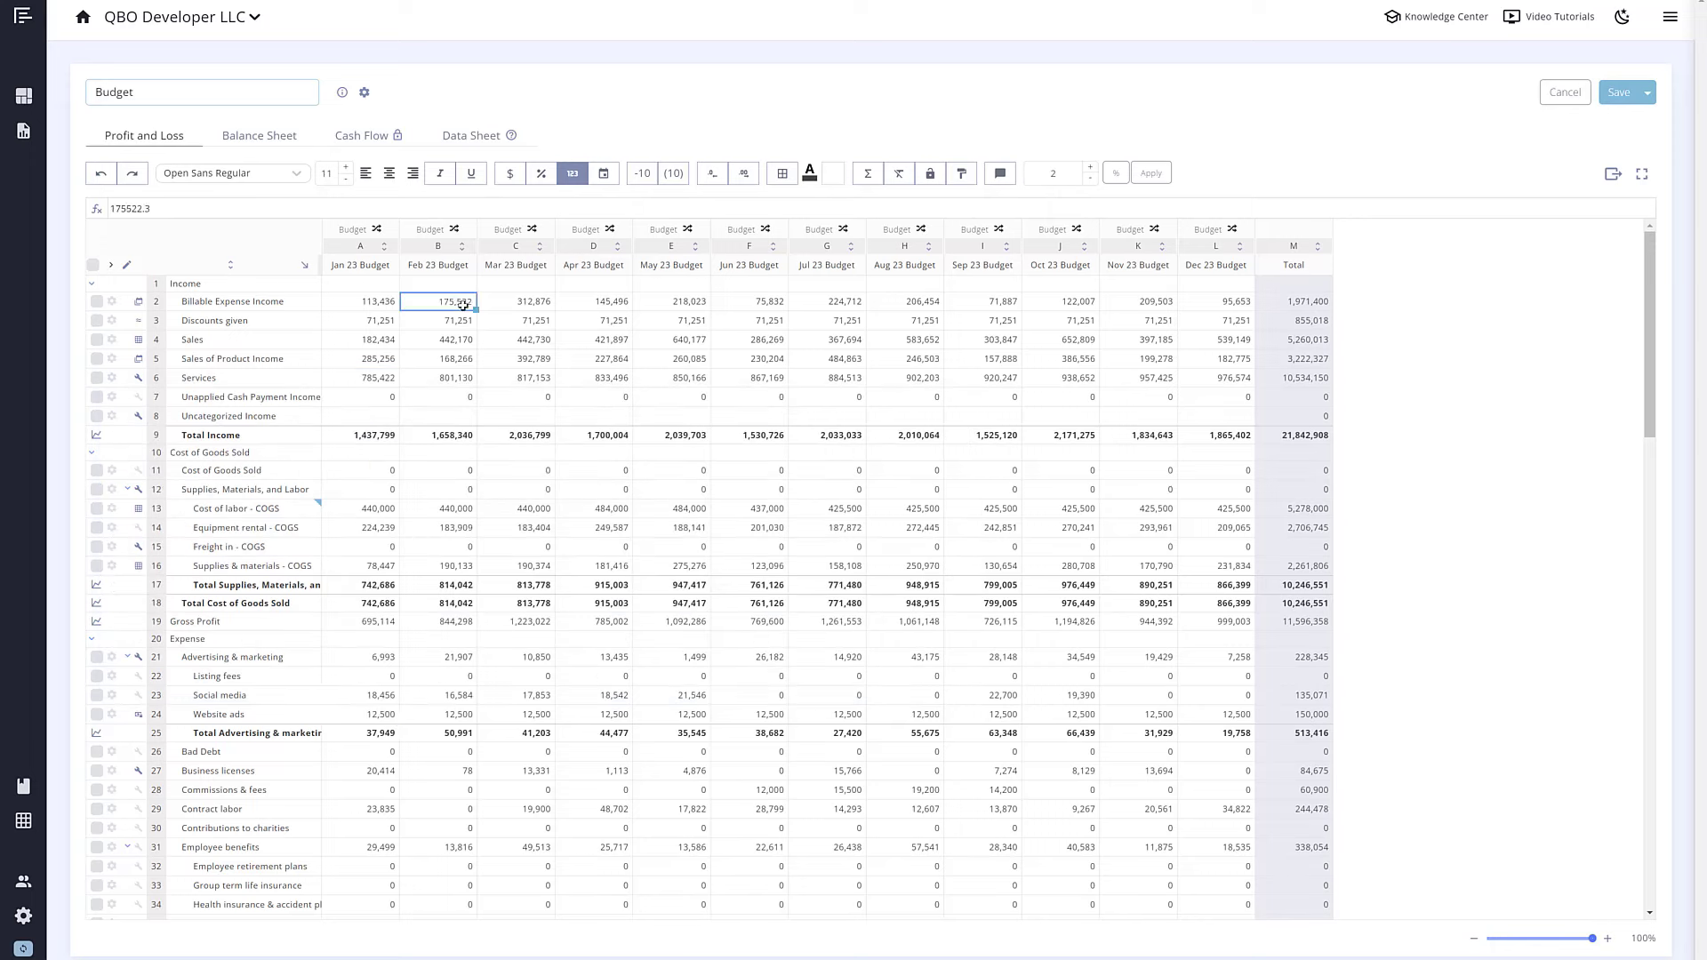
drag(183, 211, 92, 212)
text(=)
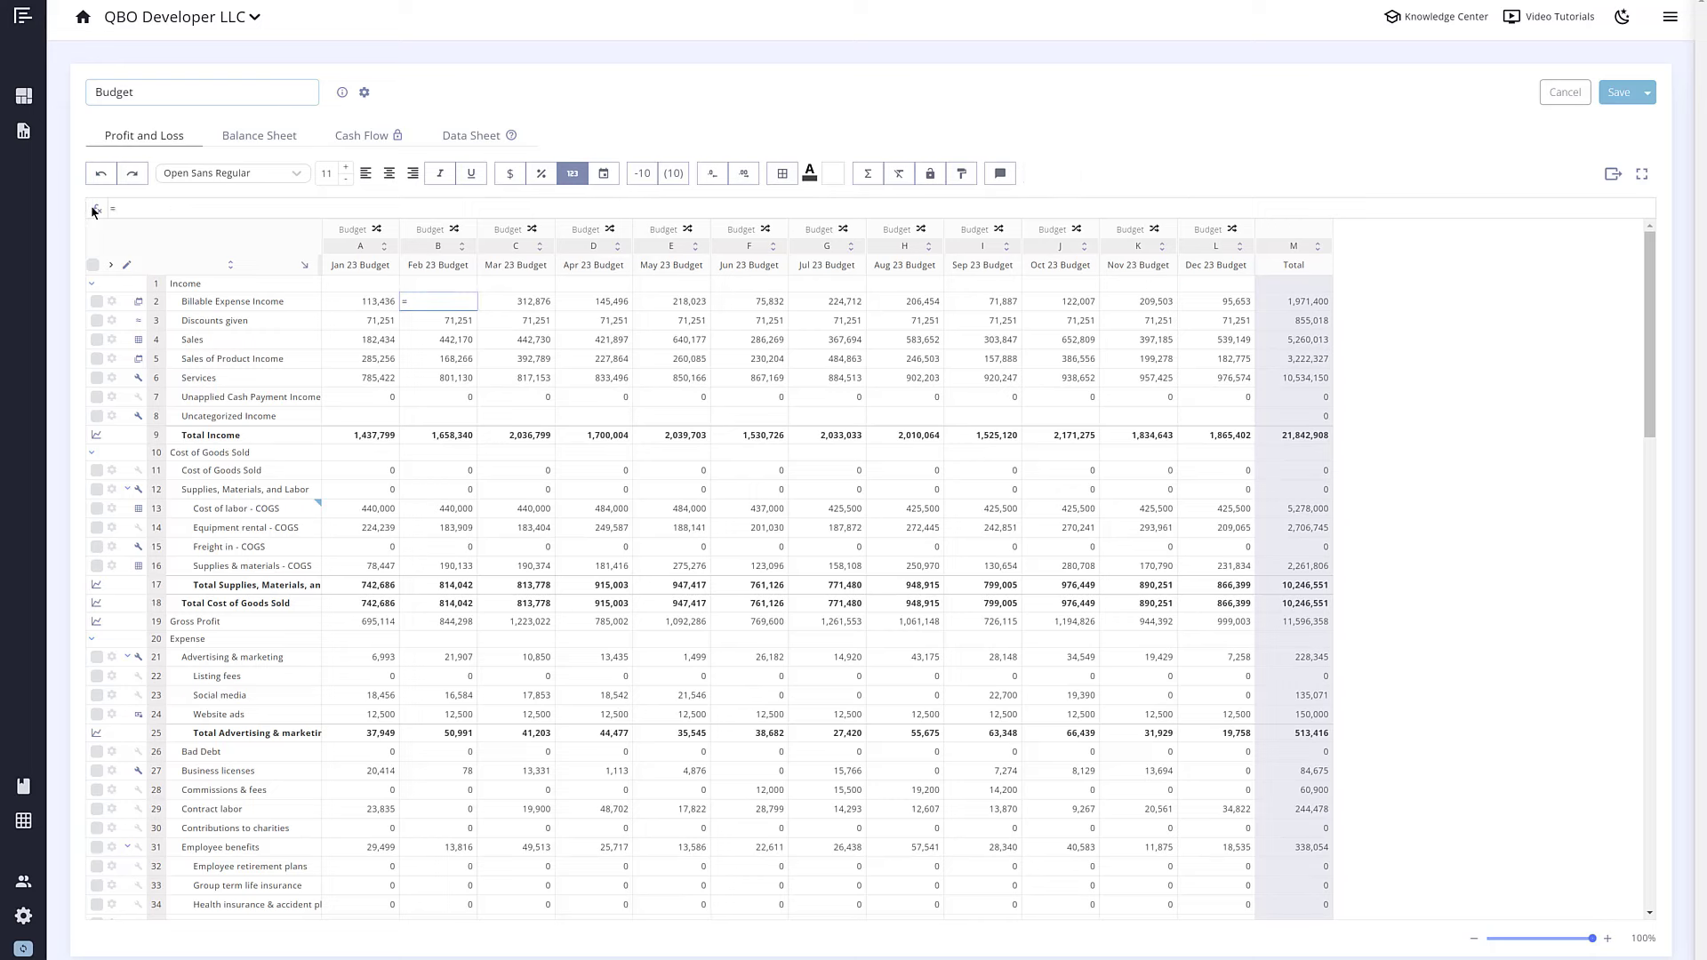
text(b3*.5)
key(Return)
Step: Copy the resulting 35,626 Feb value across March through December
click(463, 302)
right_click(464, 305)
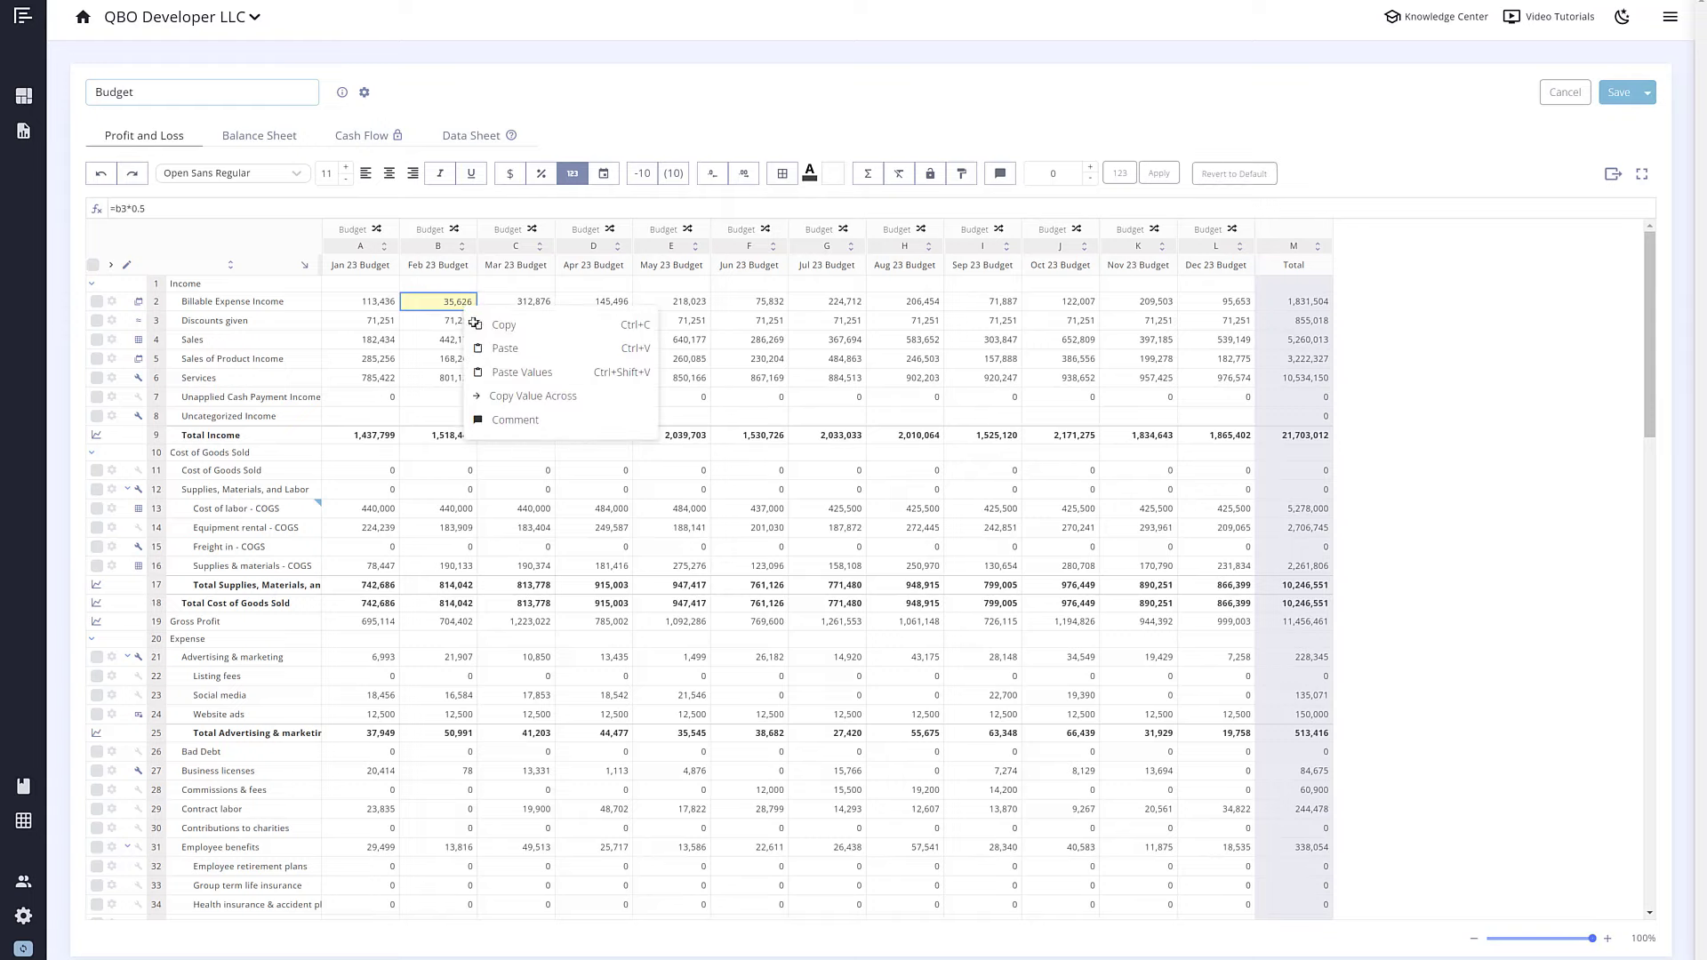
click(522, 405)
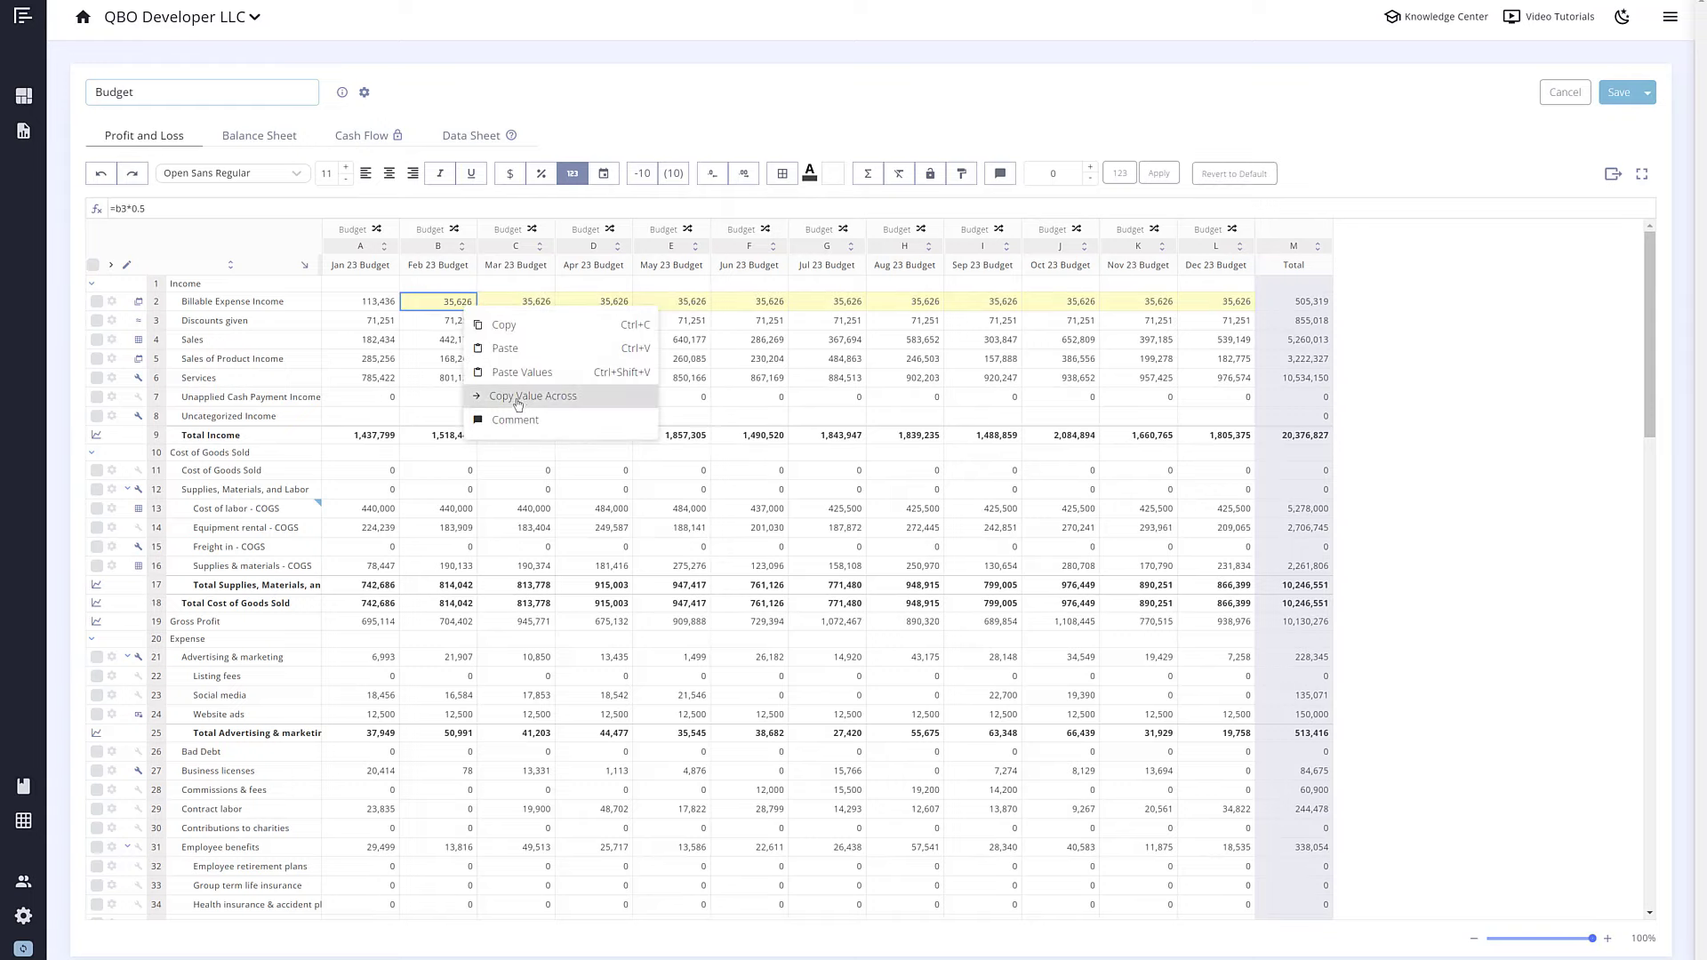
click(418, 373)
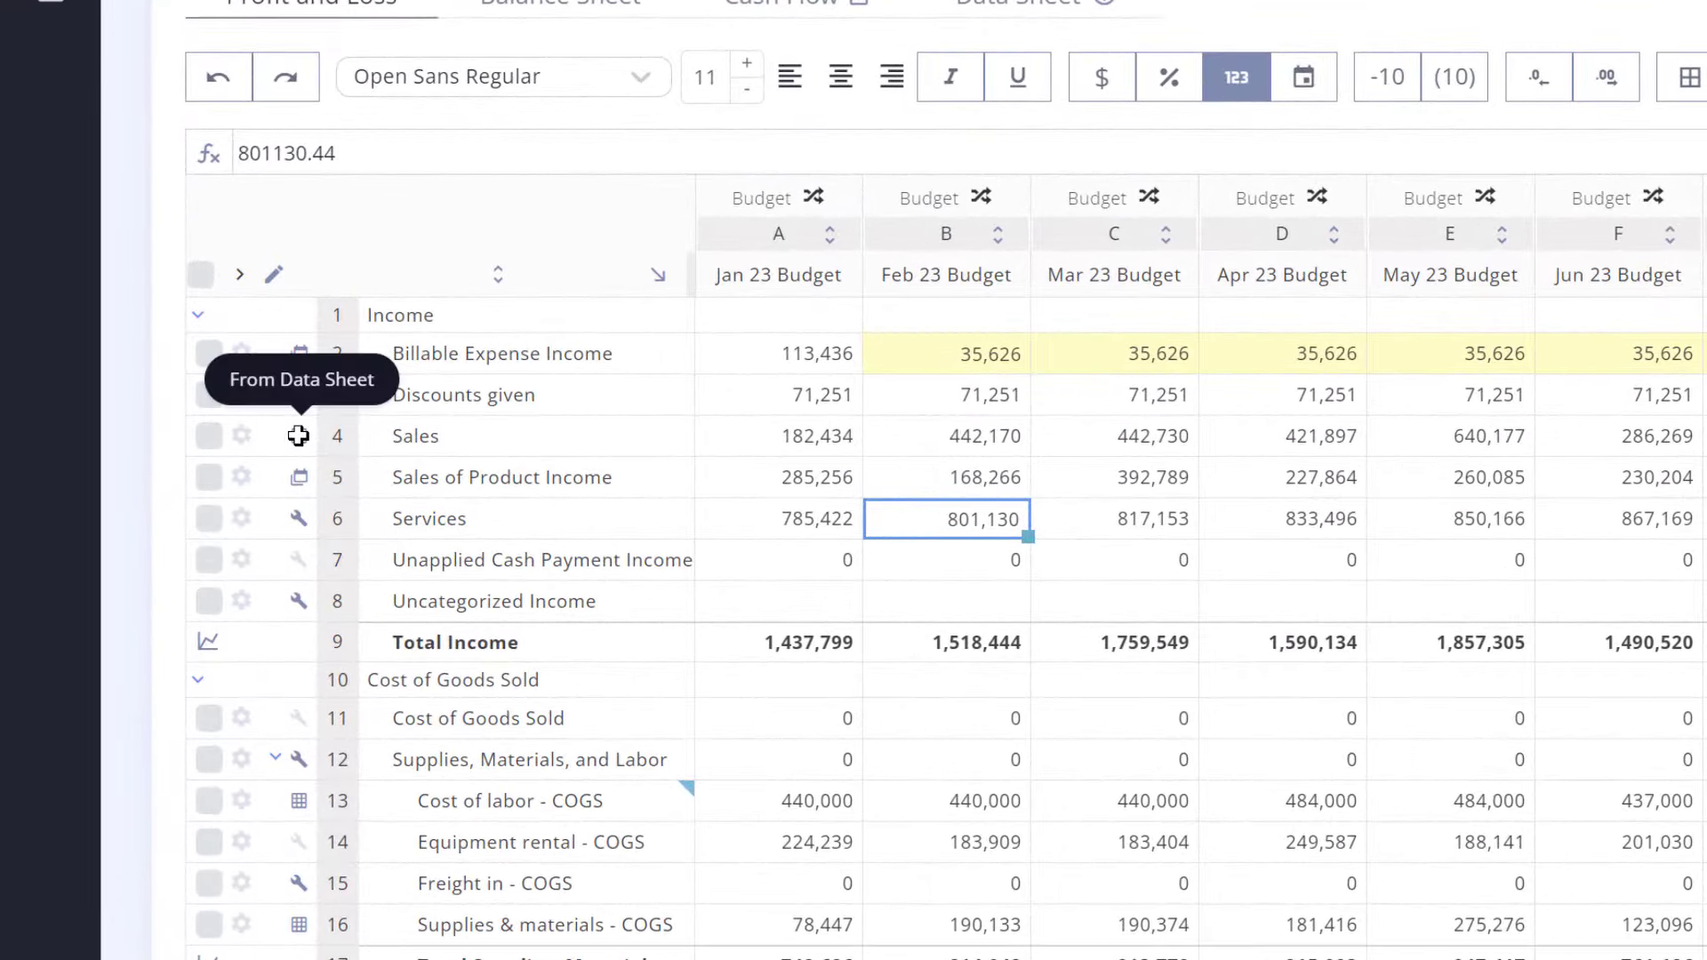
Step: Toggle Jan–Mar 23 to Actuals, then to Variance, giving Jan Total Income -213,539
mouse_move(299, 484)
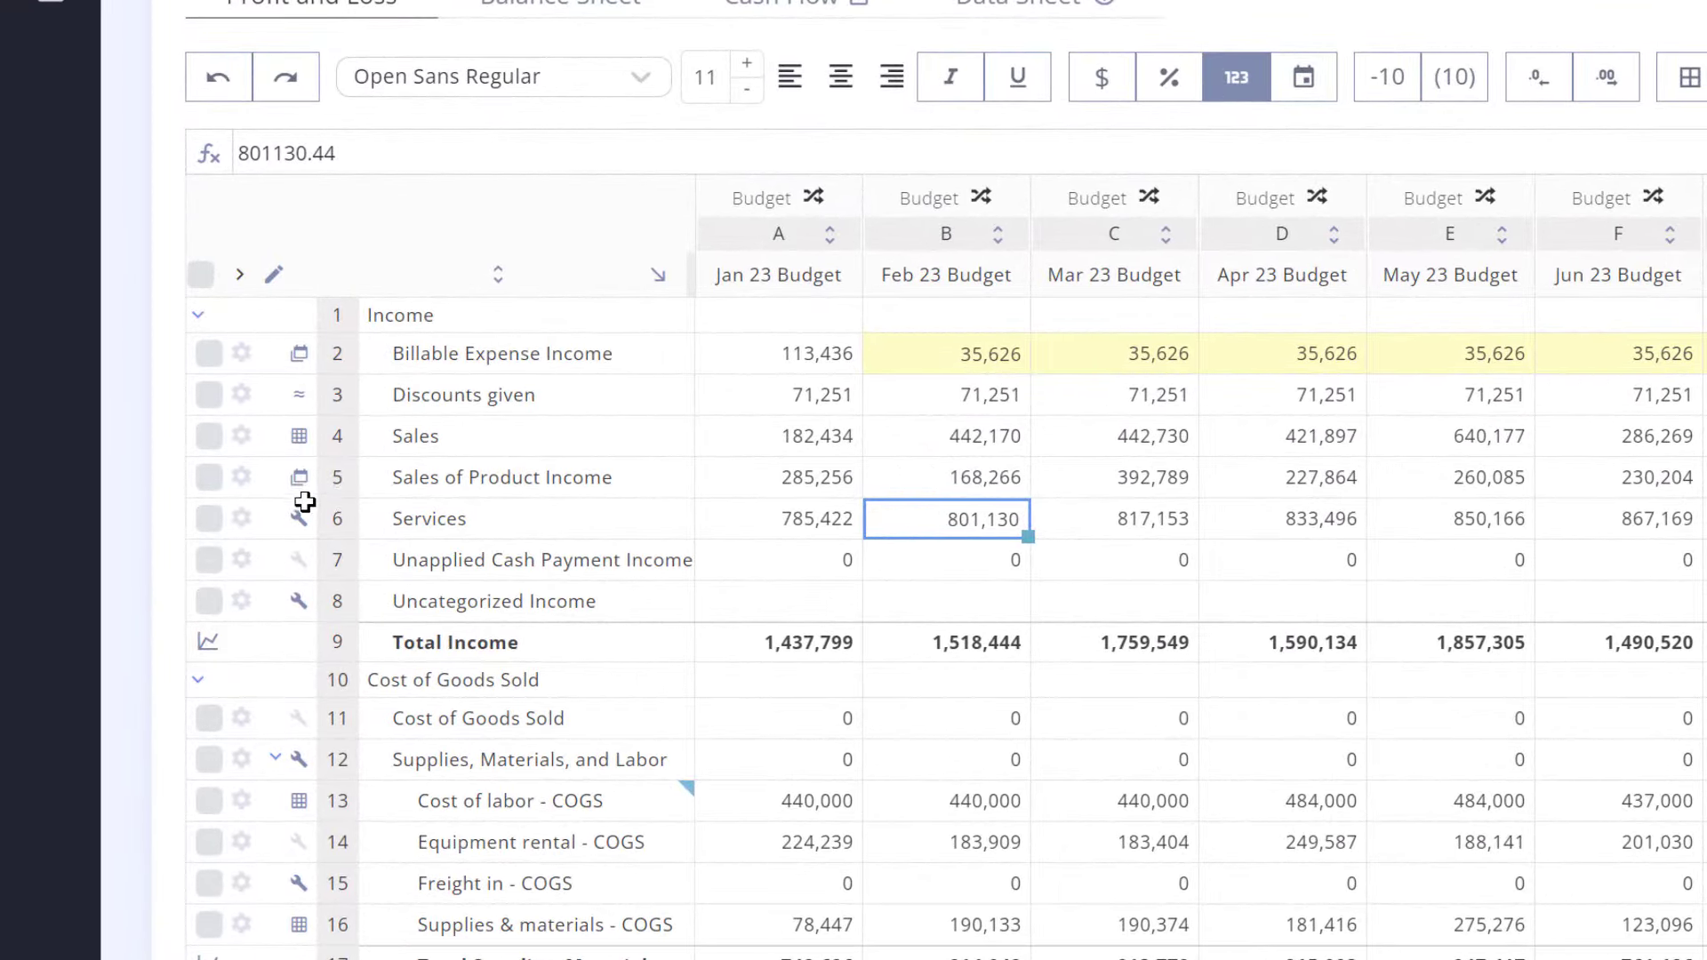
mouse_move(299, 513)
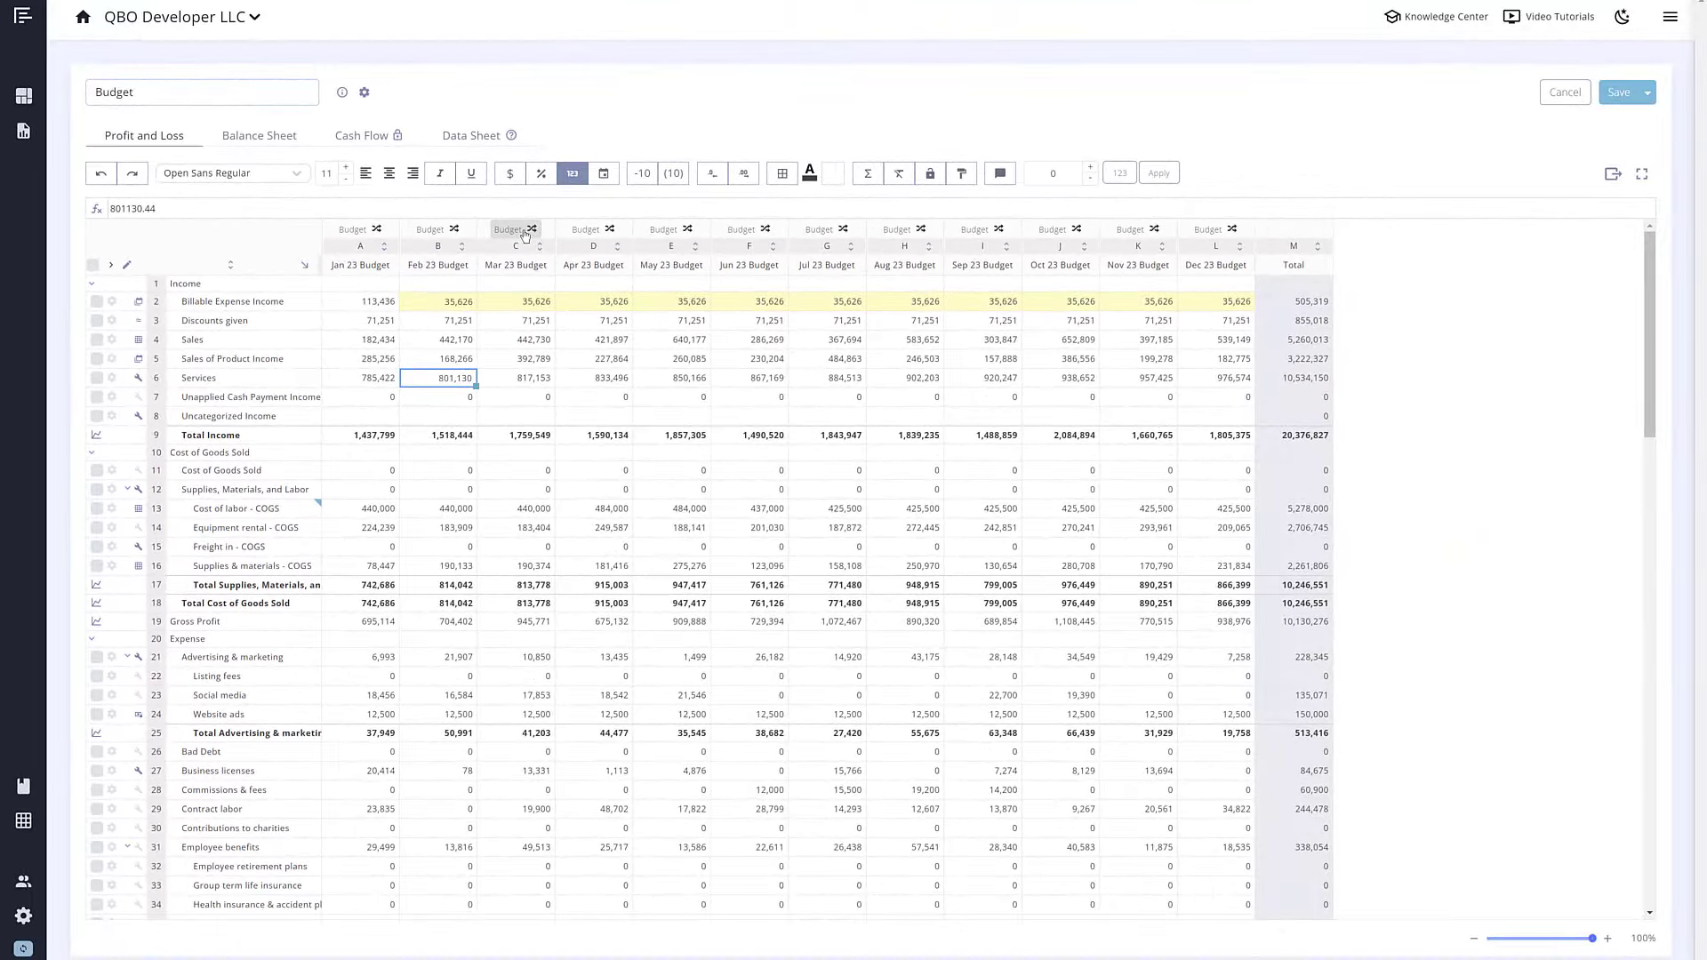
click(524, 233)
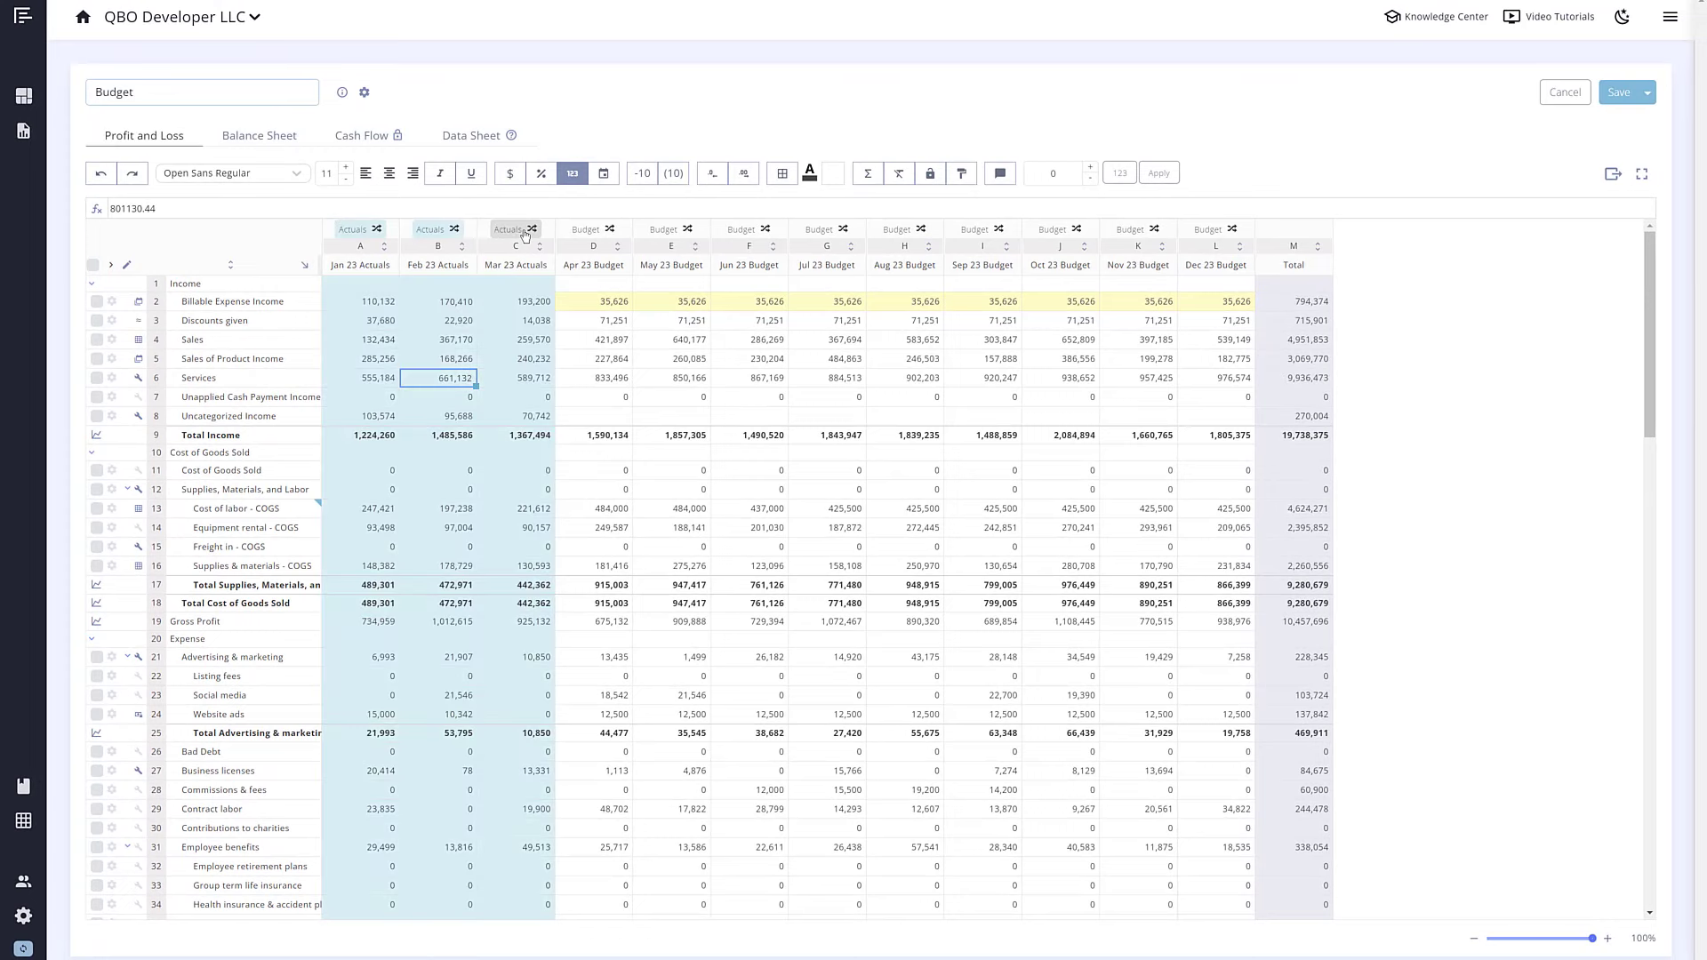
click(525, 233)
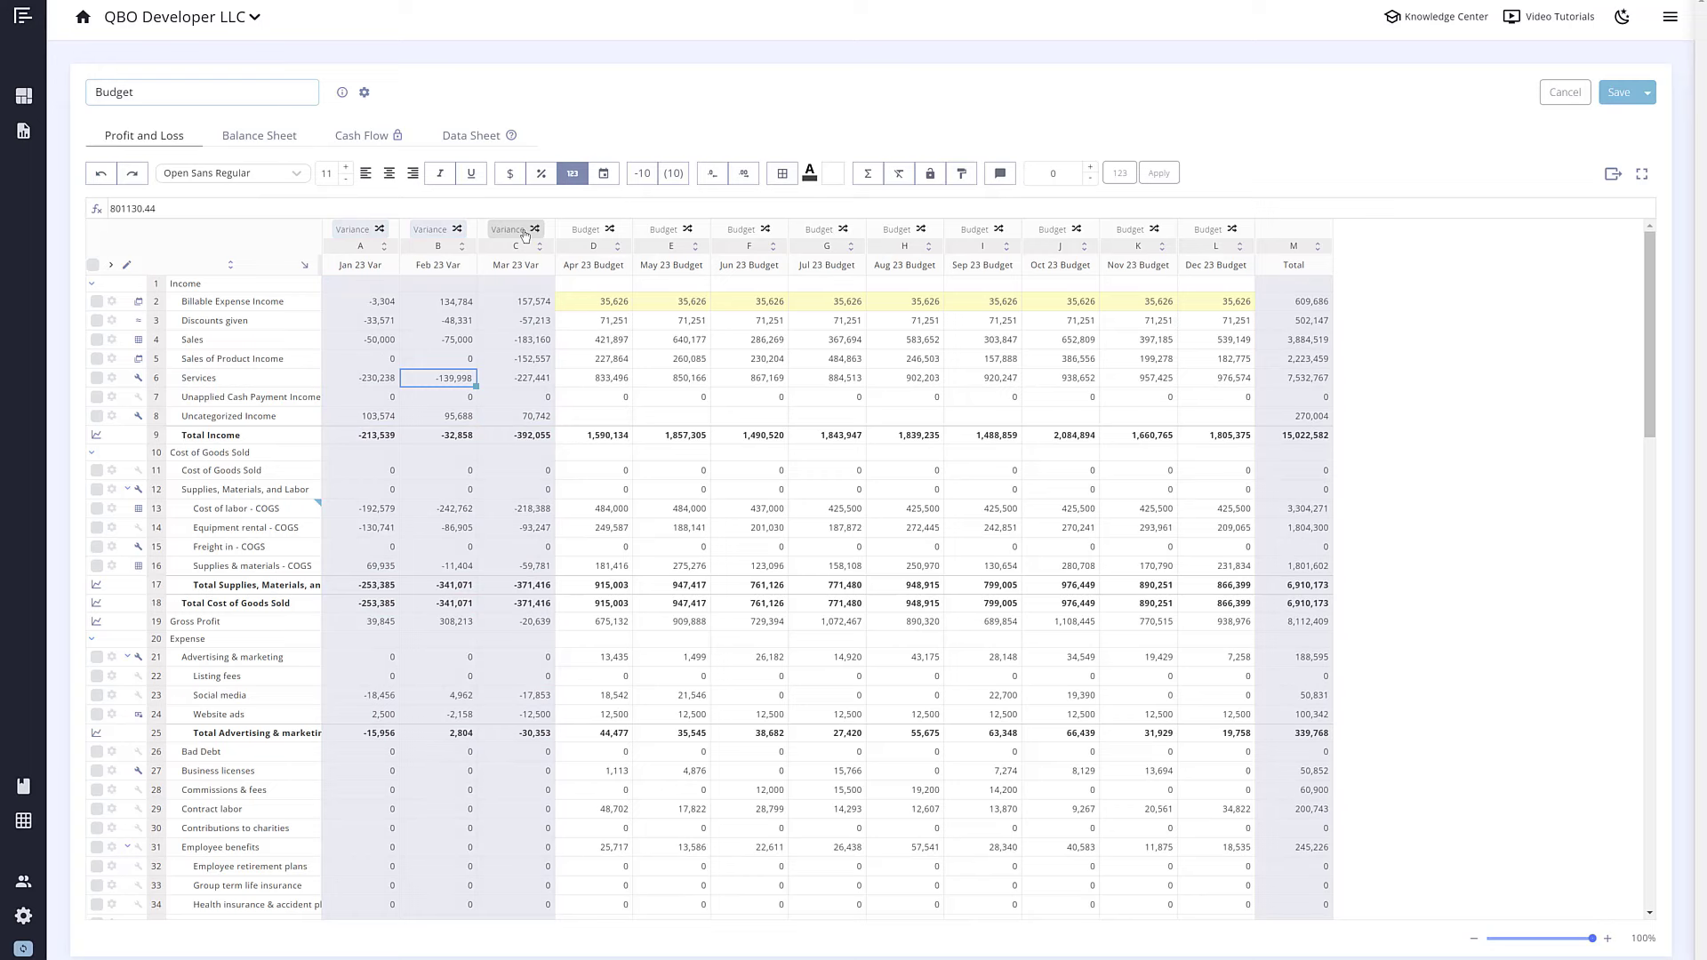
Step: On the Balance Sheet, review the bad debts allowance row's calculation methods, then open Budget / Forecast Settings
click(277, 140)
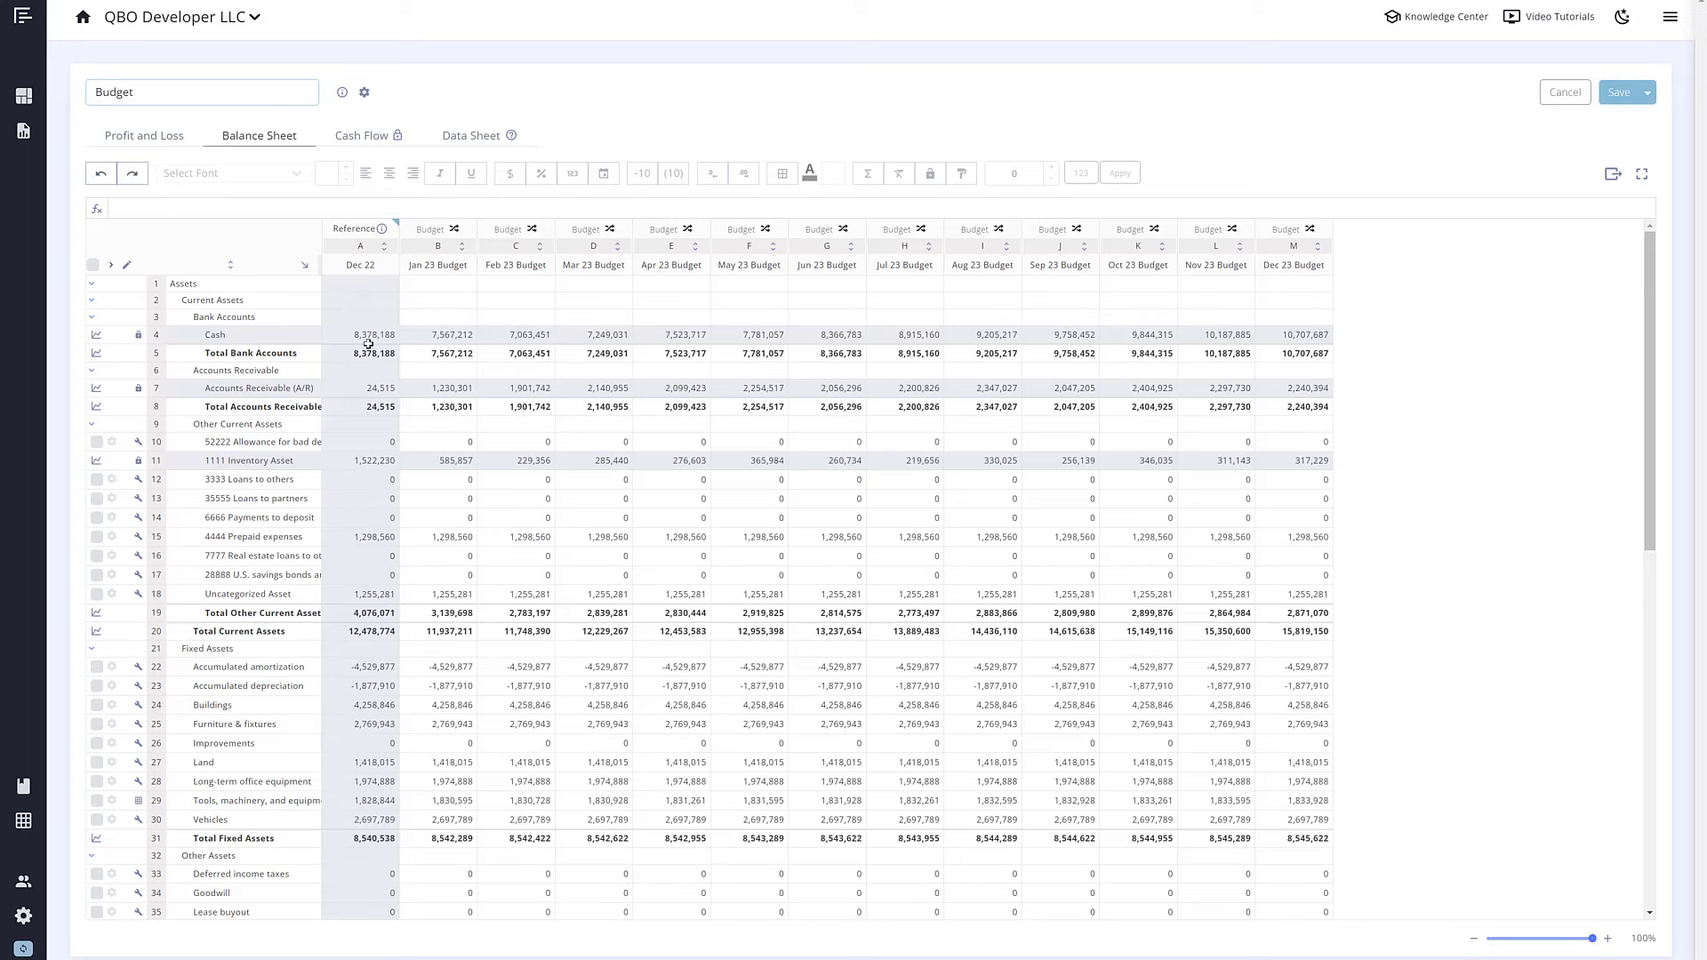
click(111, 441)
click(169, 508)
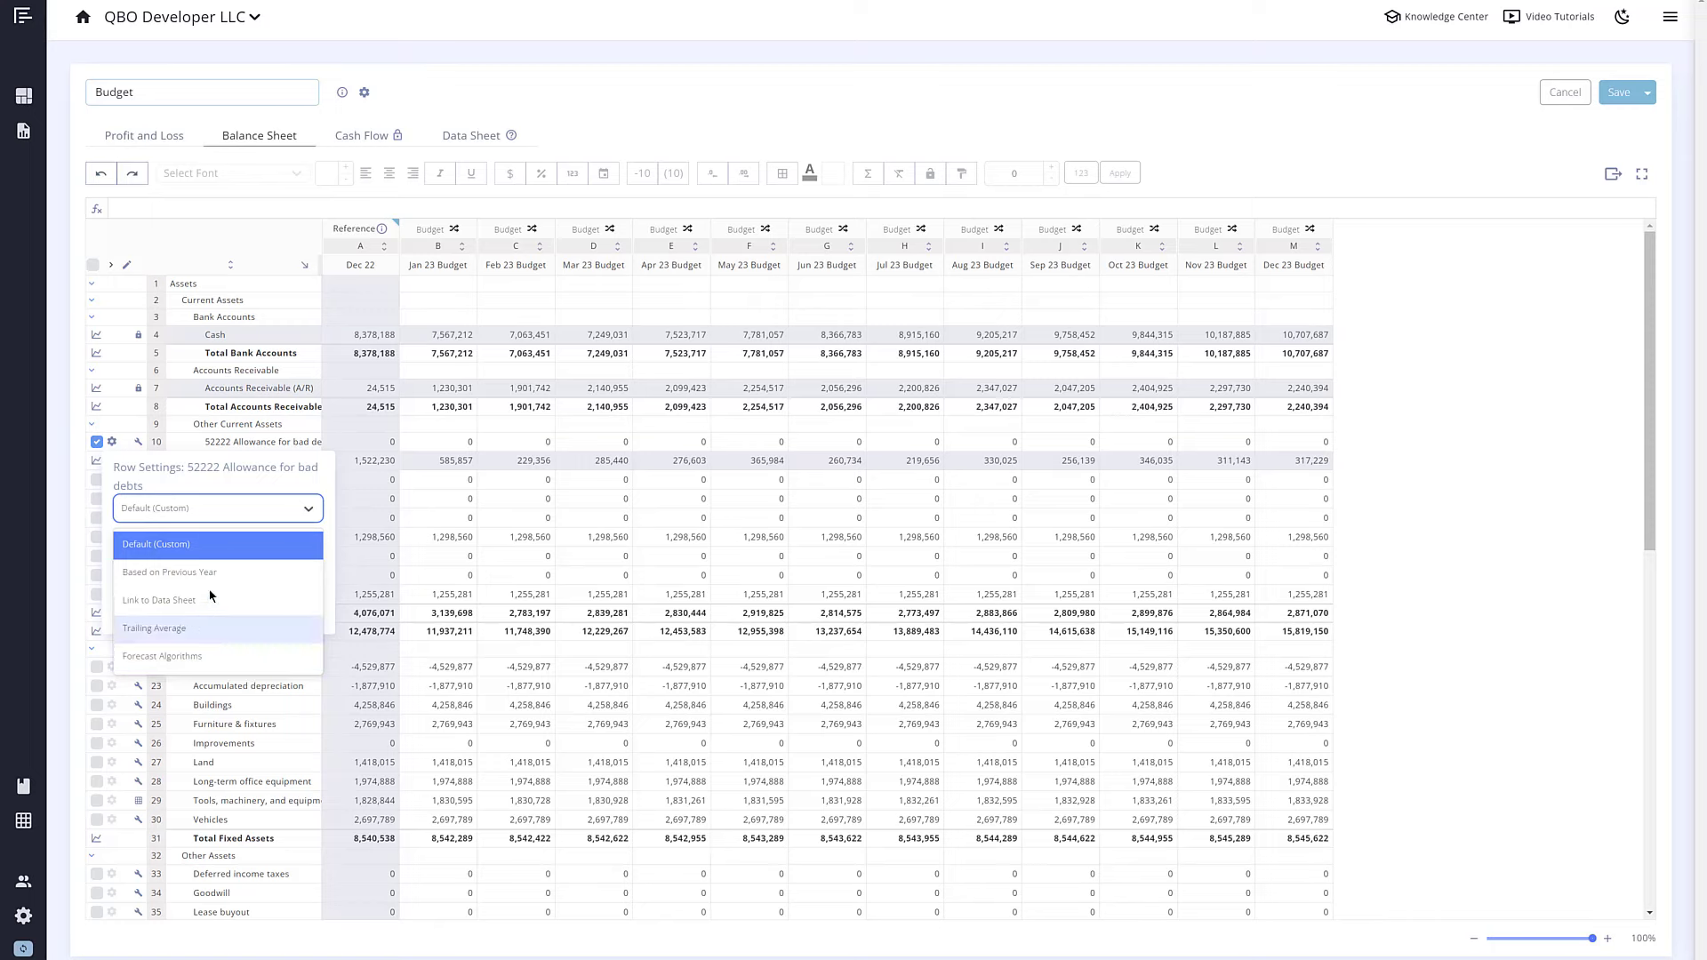
click(365, 93)
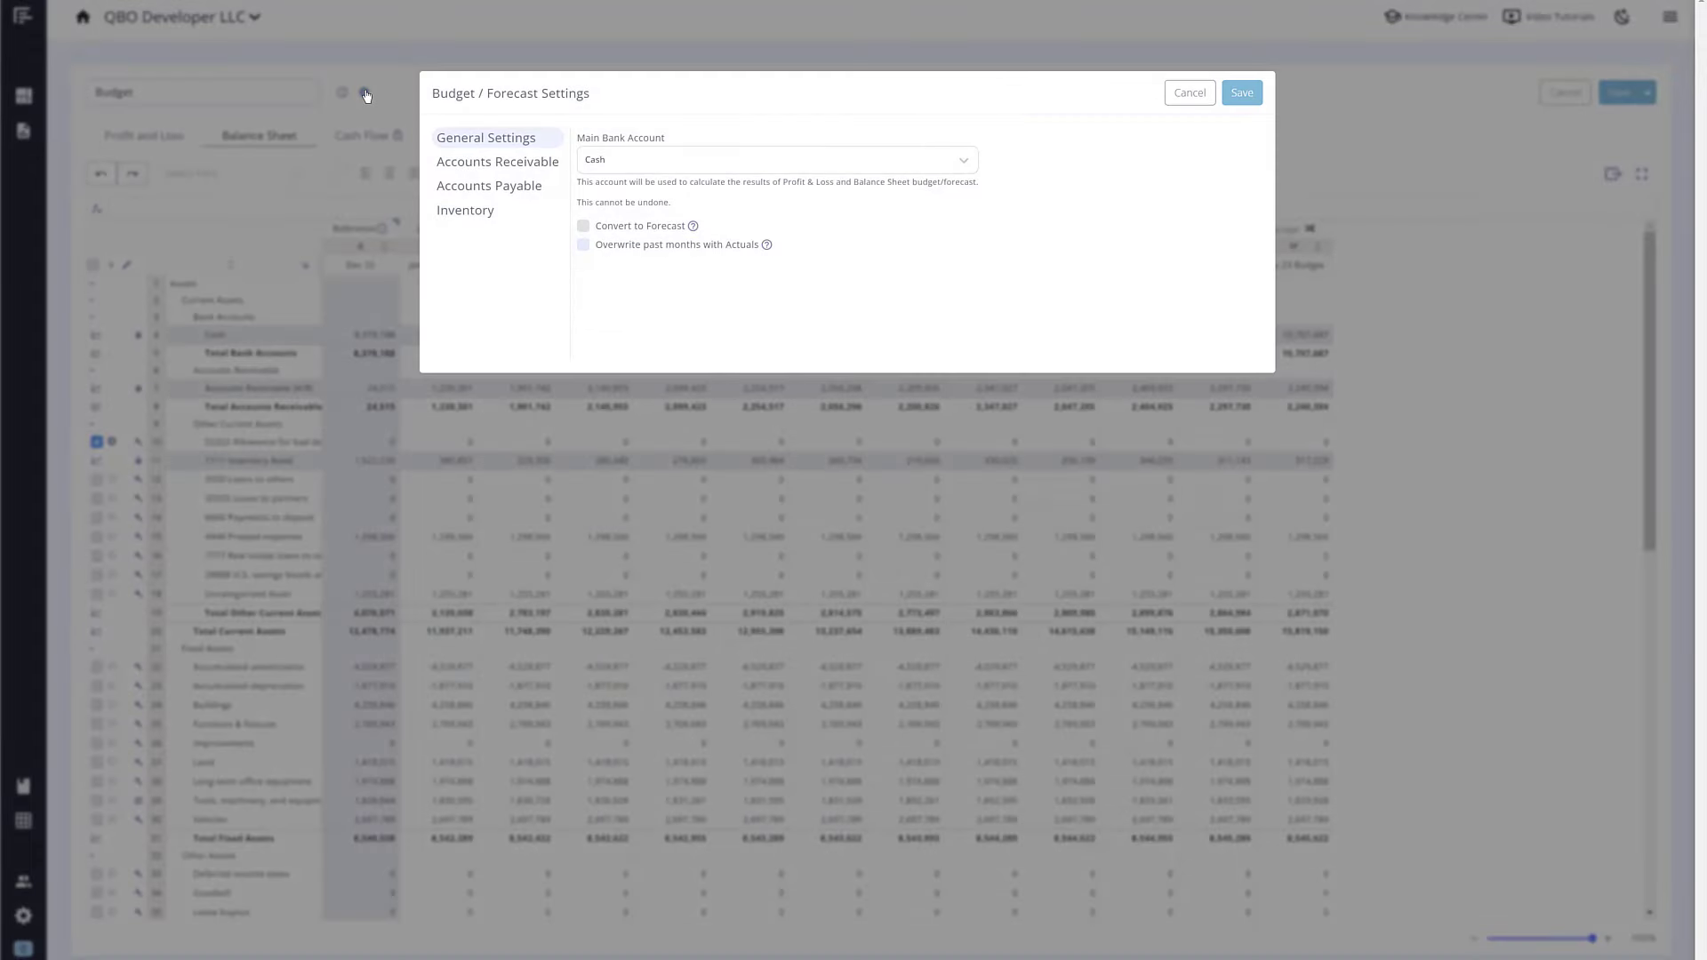
Step: In Accounts Receivable, clear the AR mapping and map all INCOME accounts to receivables
click(470, 162)
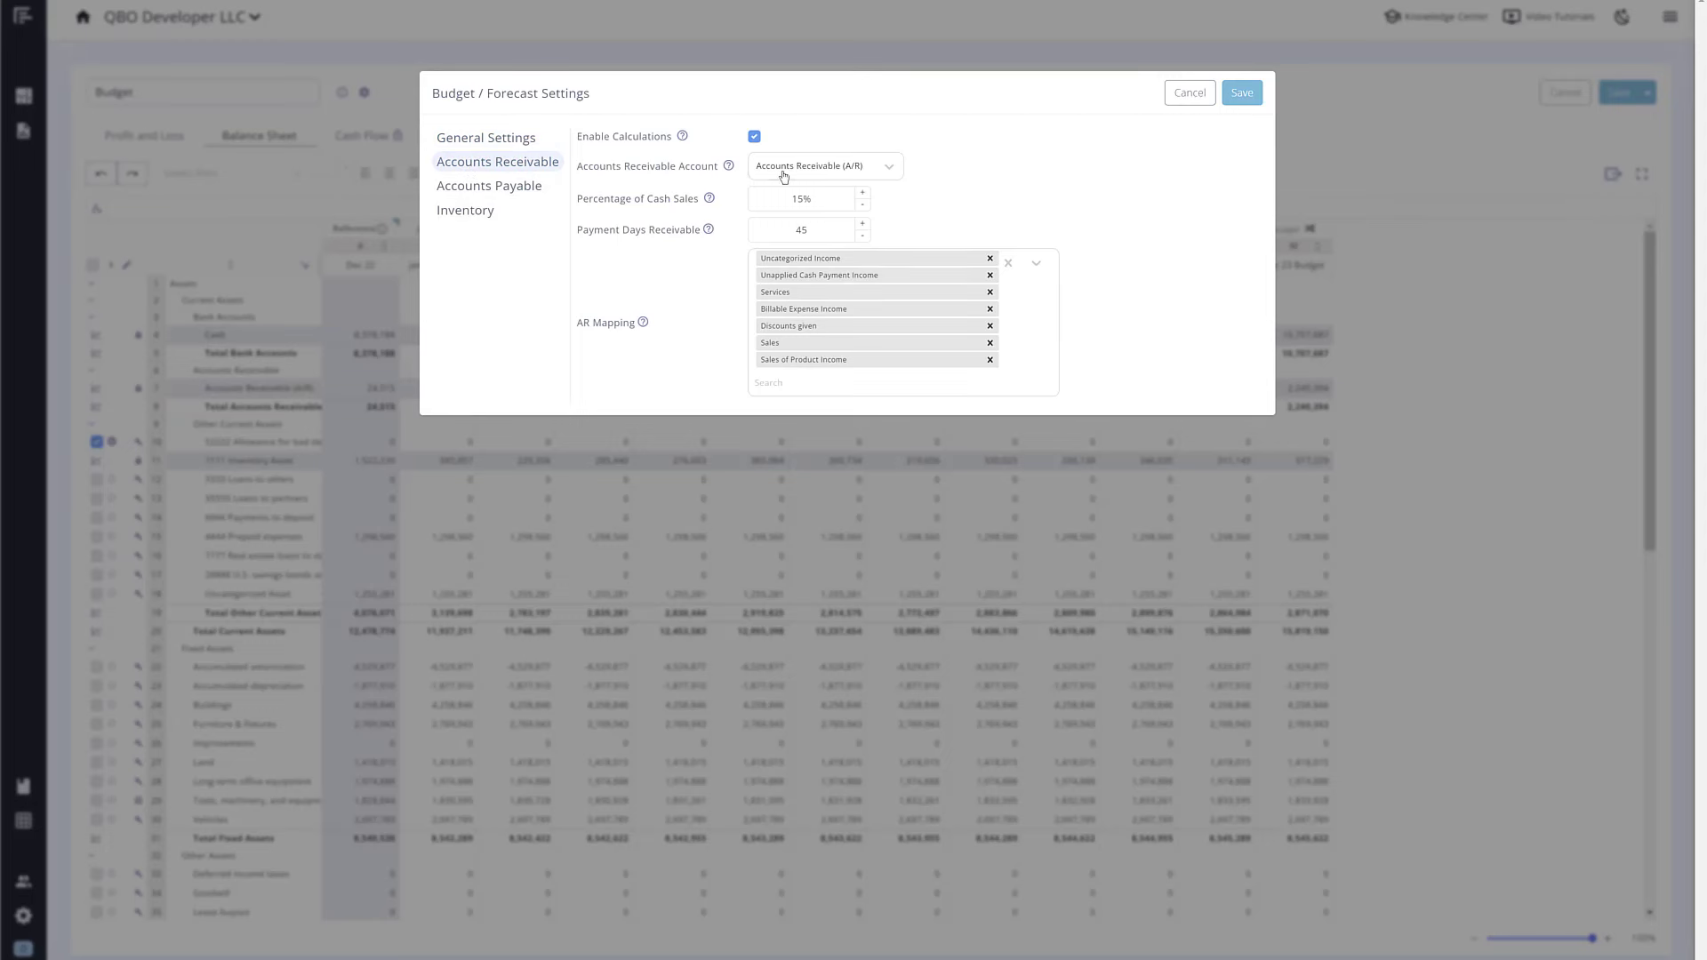
click(1008, 262)
click(1008, 269)
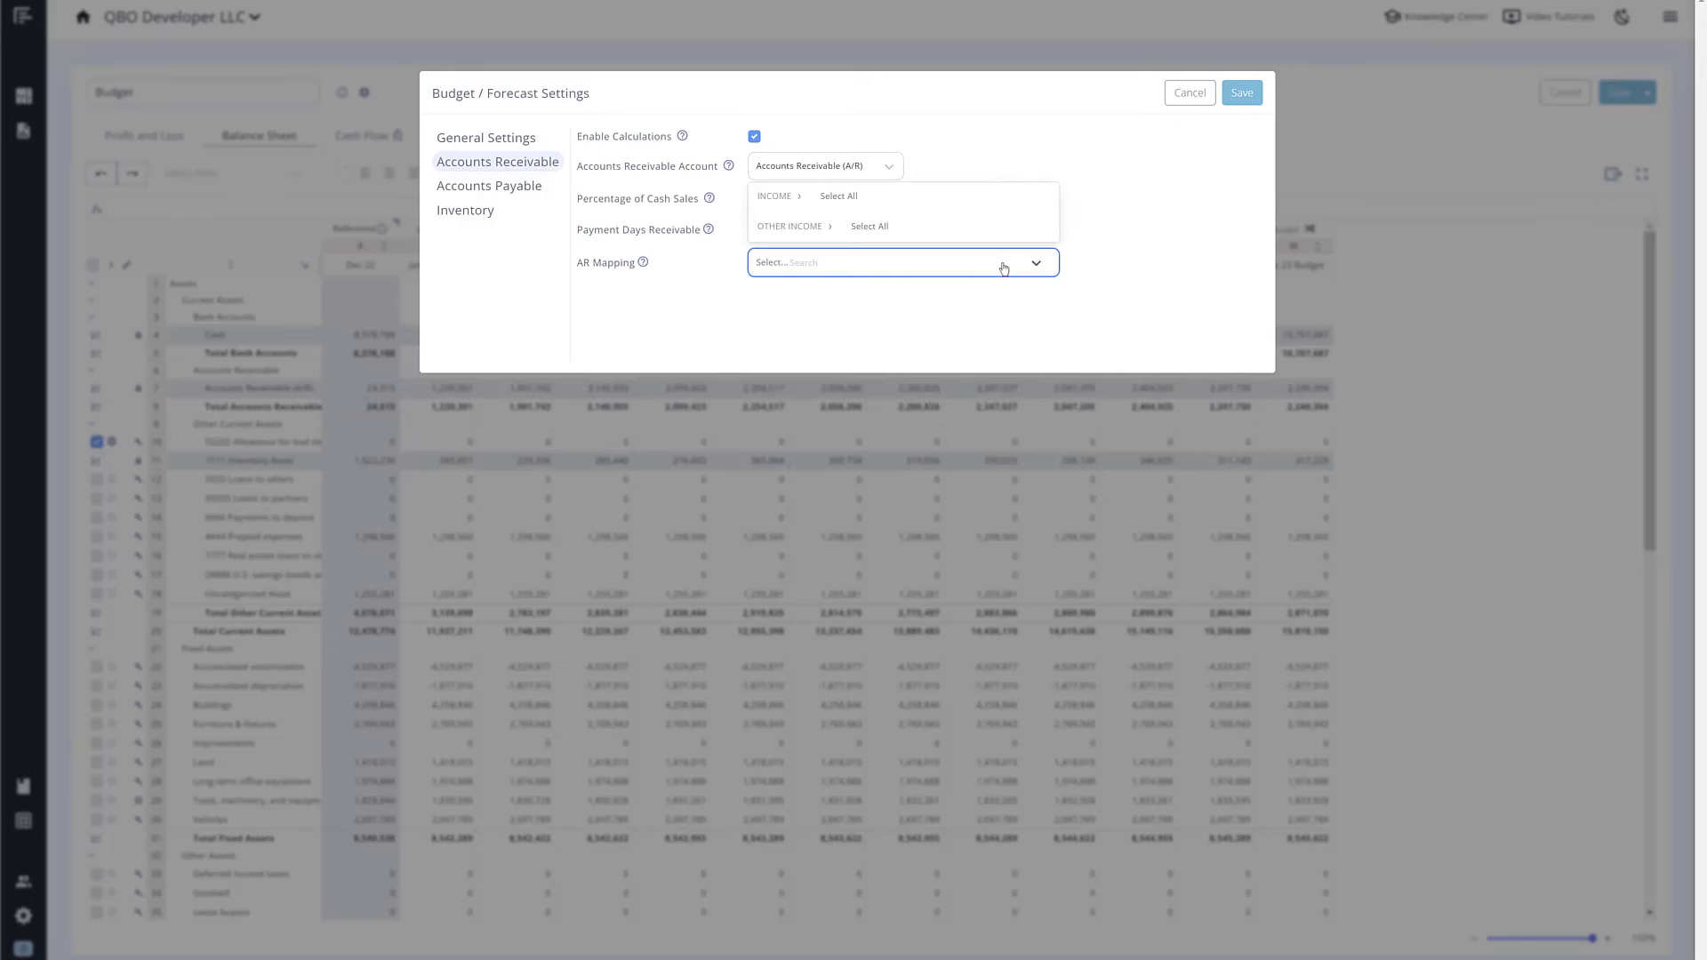
click(796, 197)
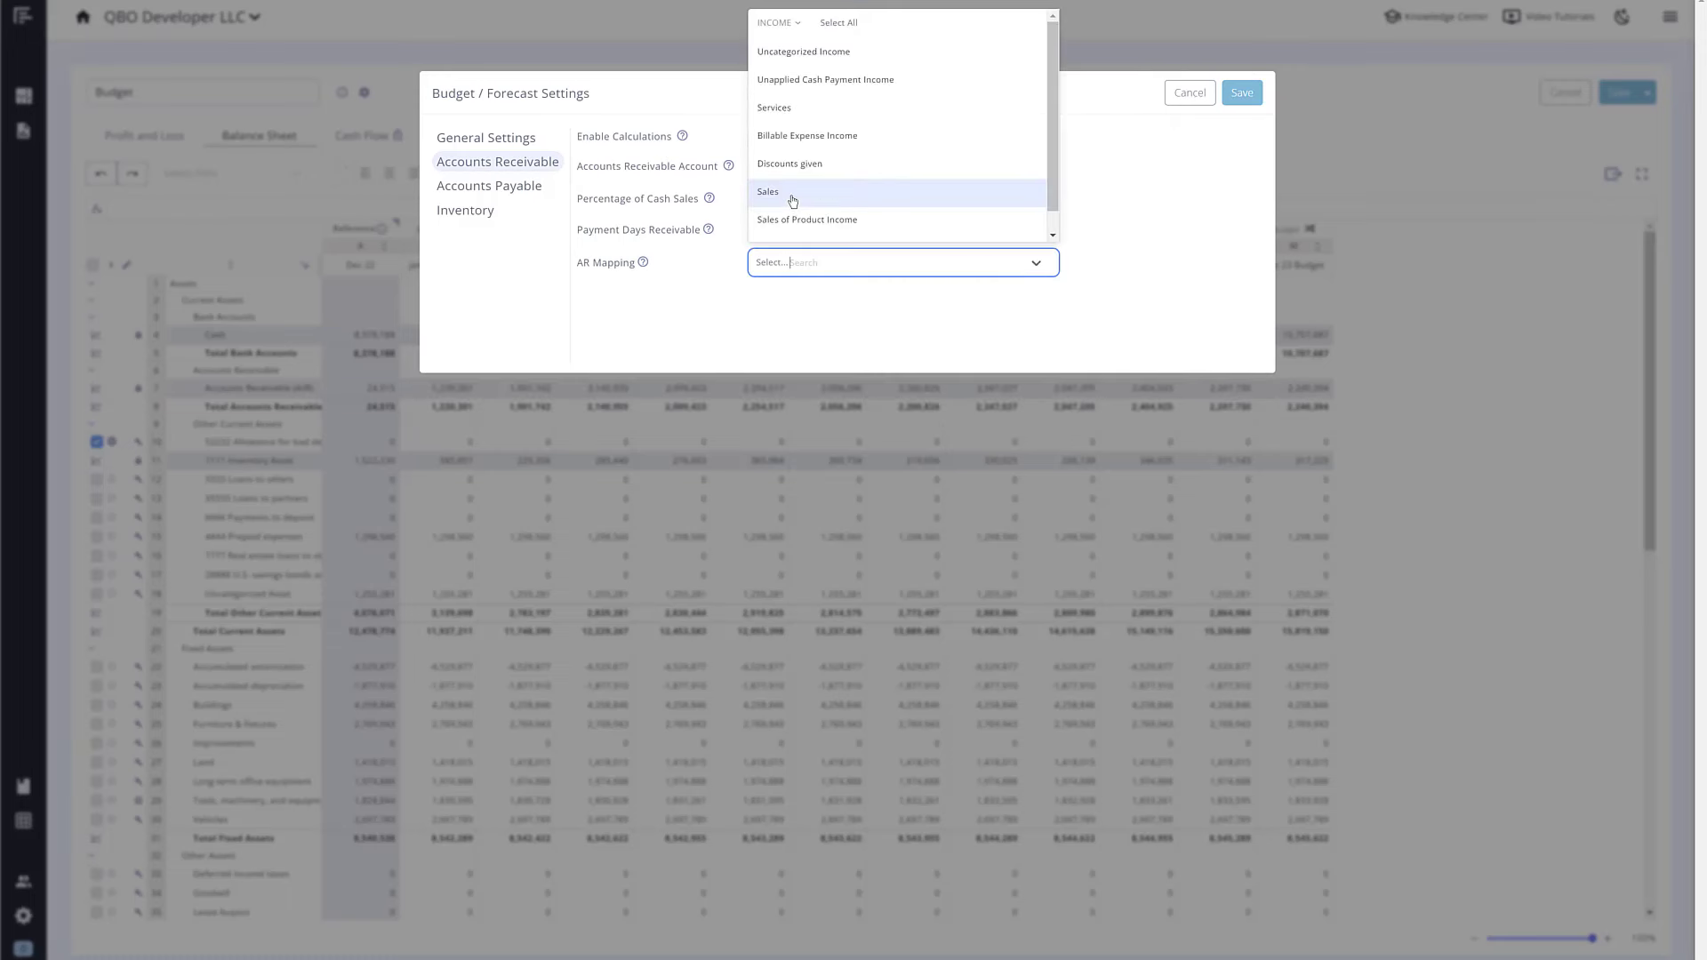
click(837, 23)
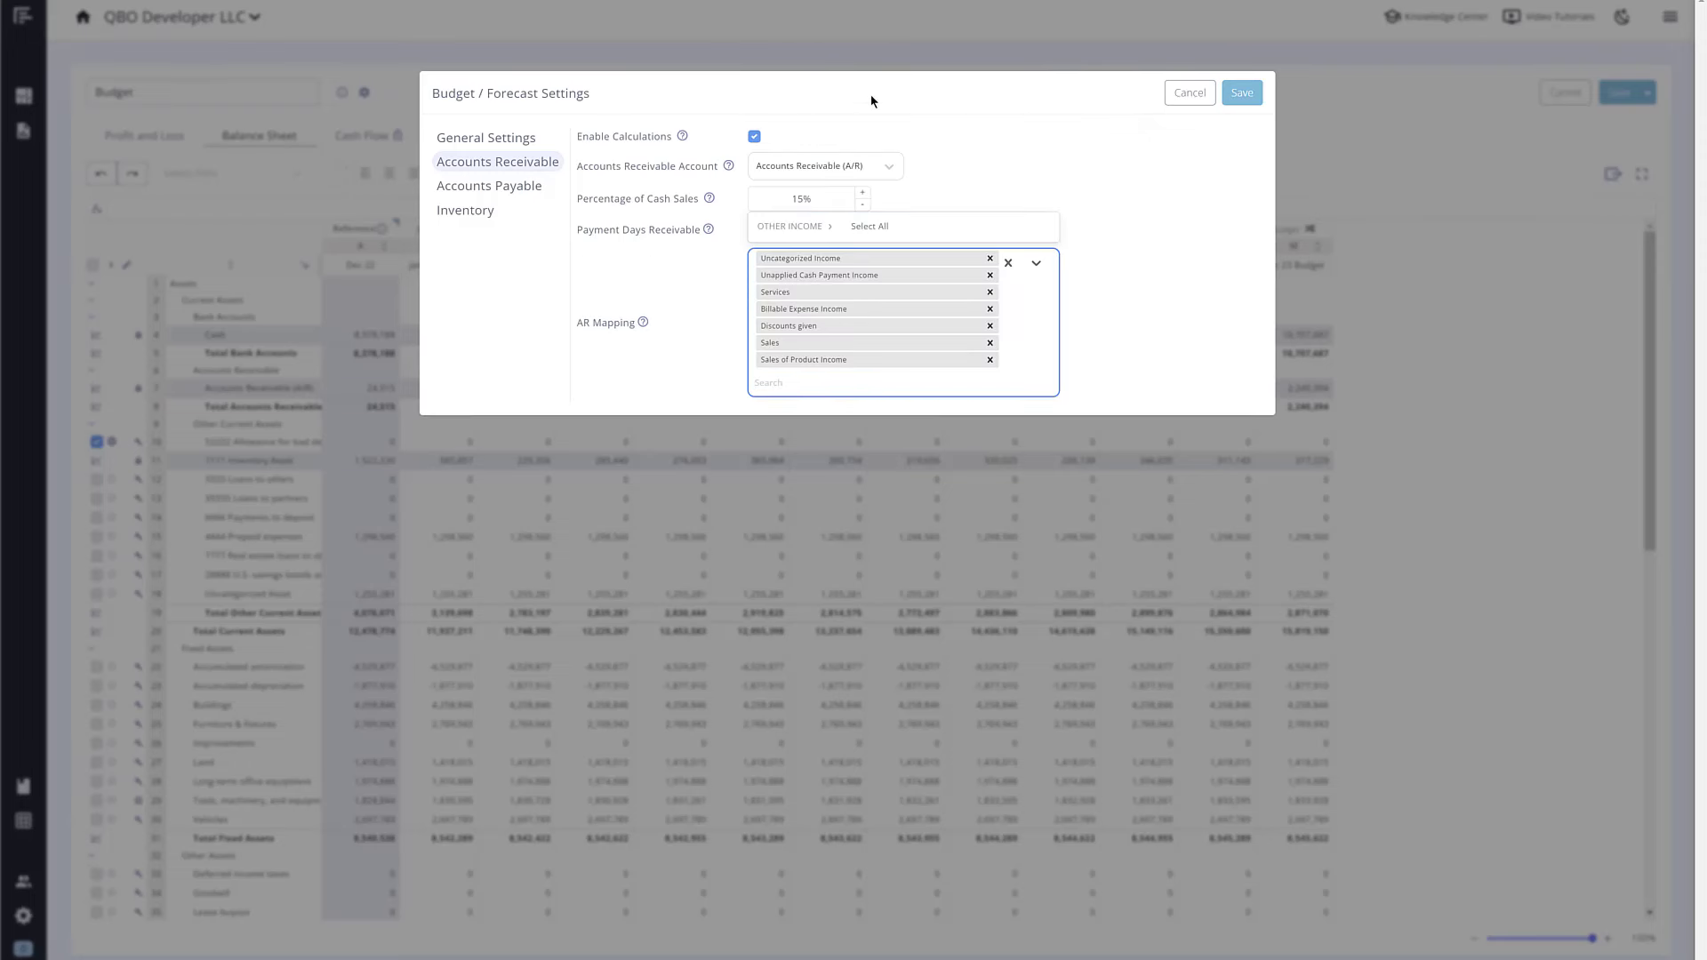
click(925, 200)
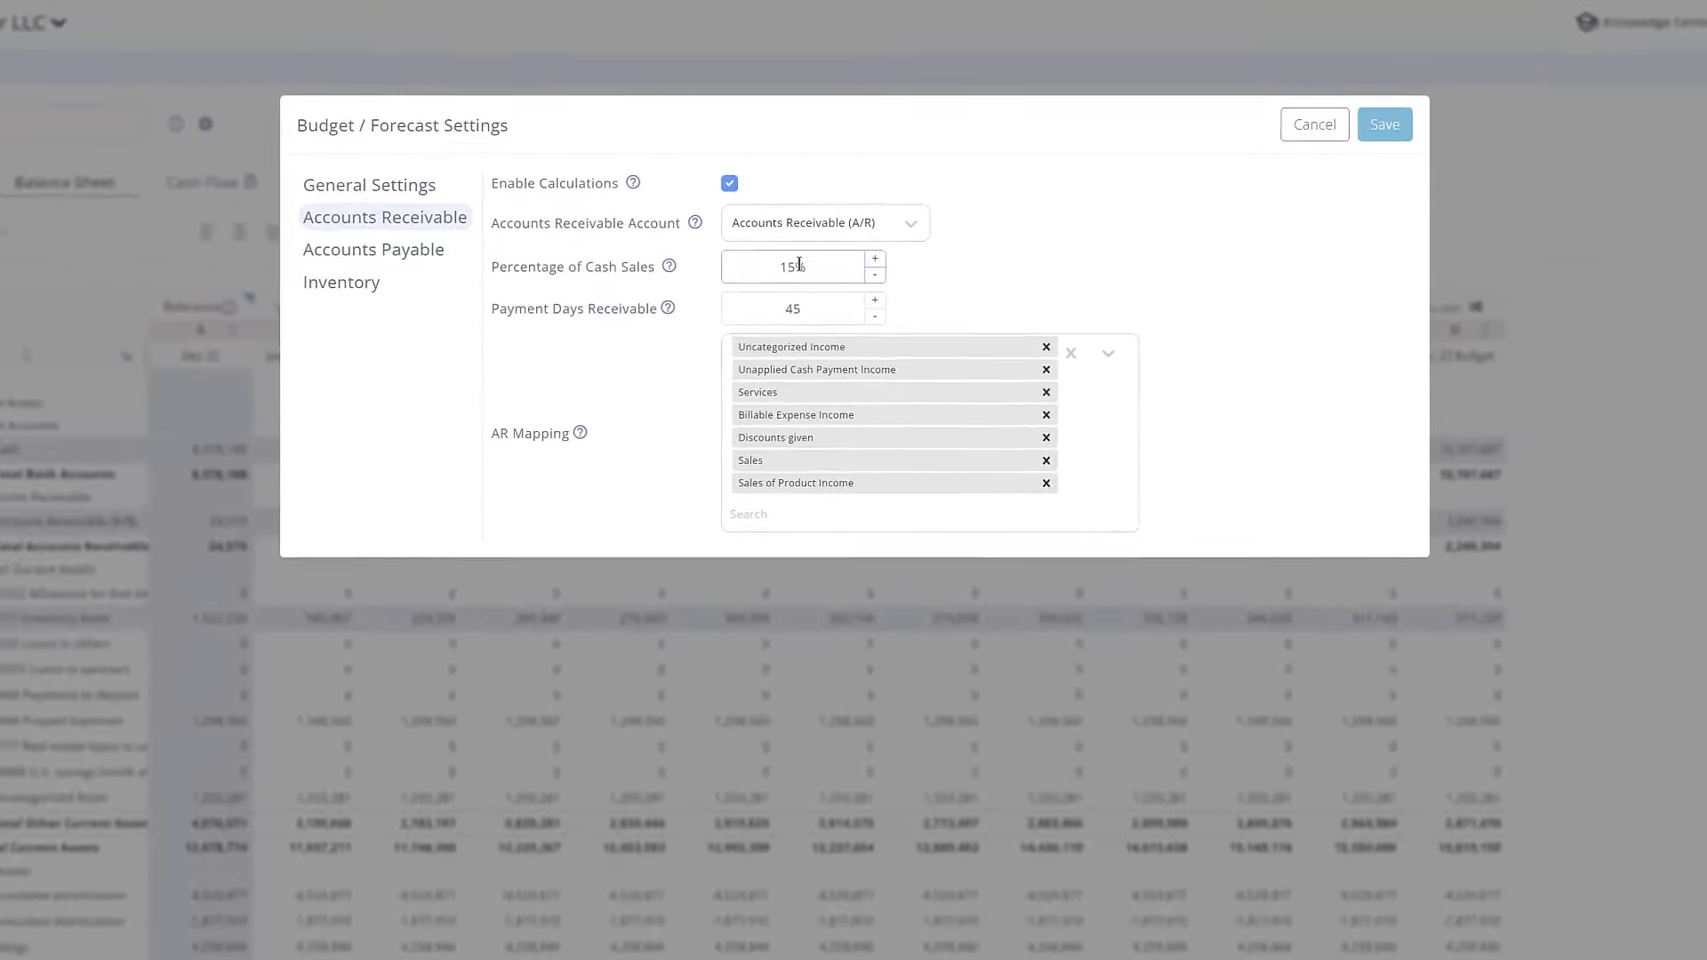
Step: Set Payment Days Receivable to 60 and Percentage of Cash Sales to 50%, then save
mouse_move(669, 266)
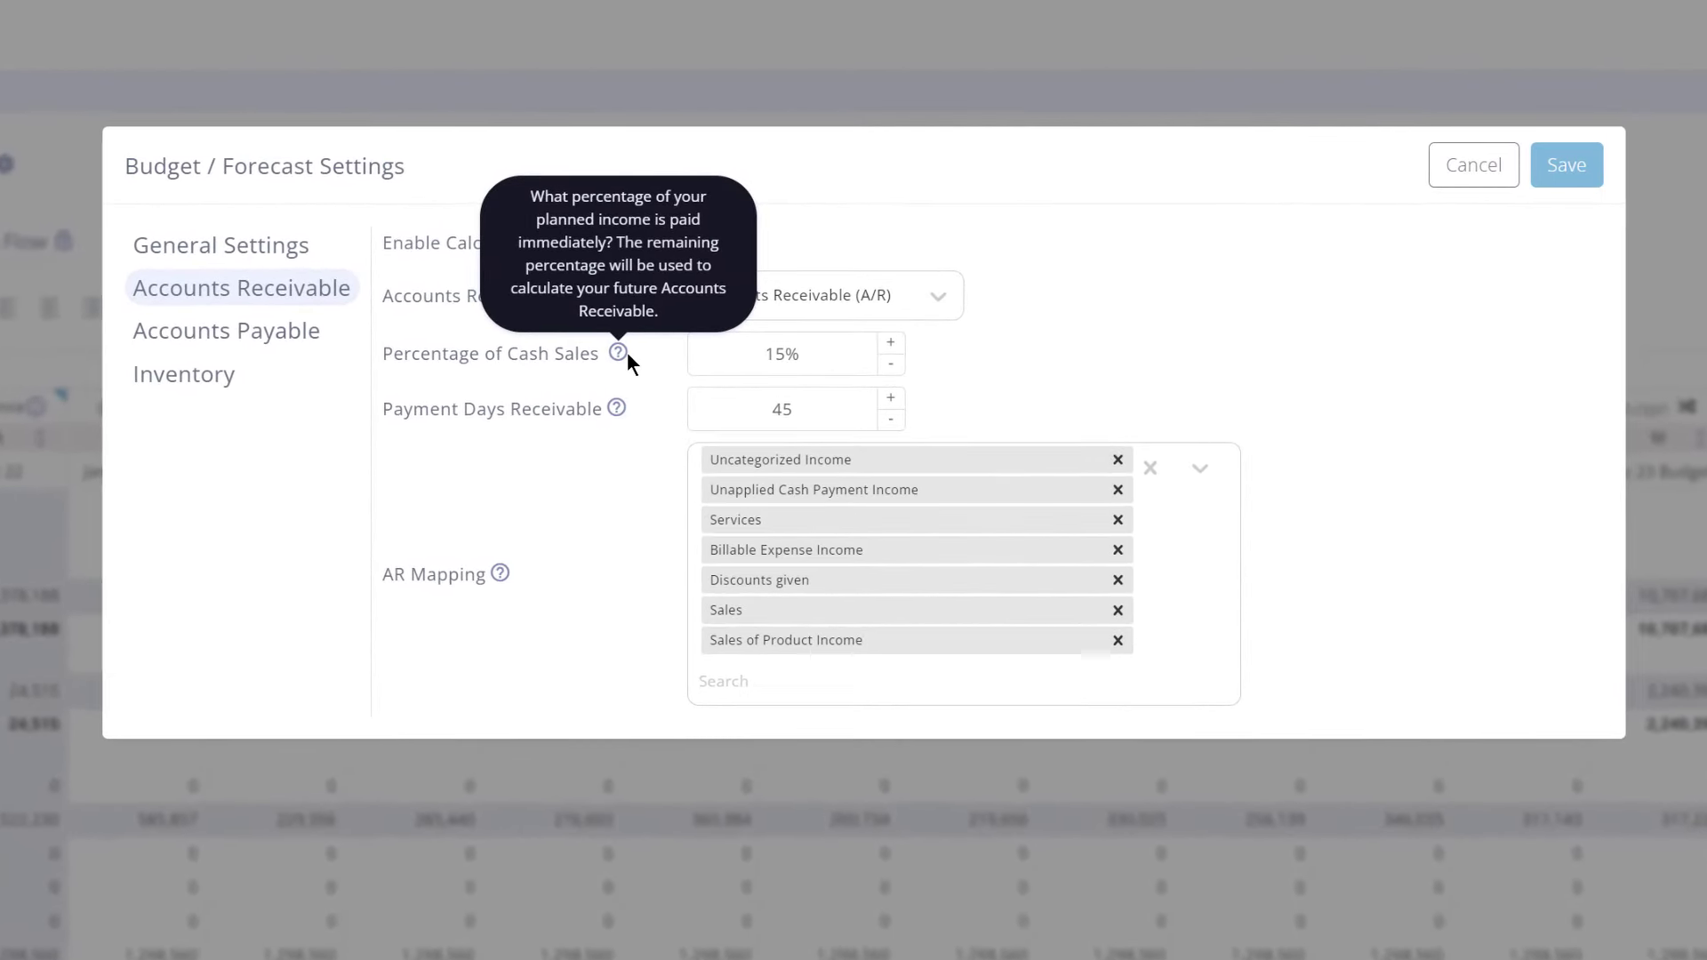
click(660, 362)
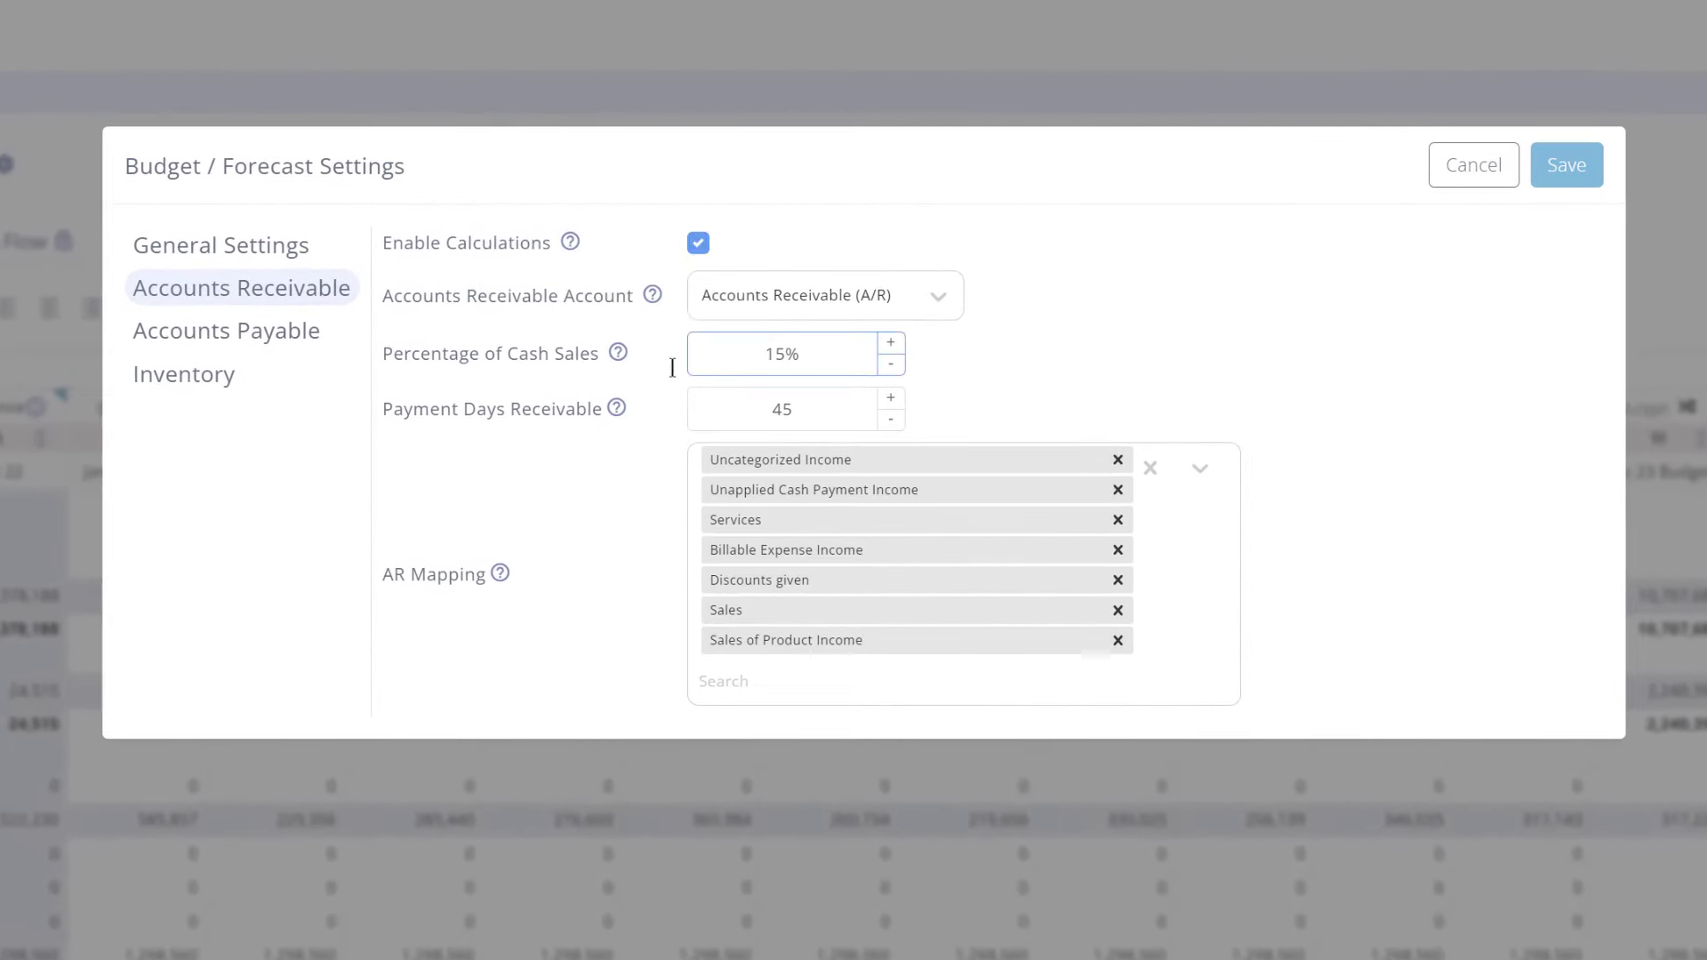
click(701, 408)
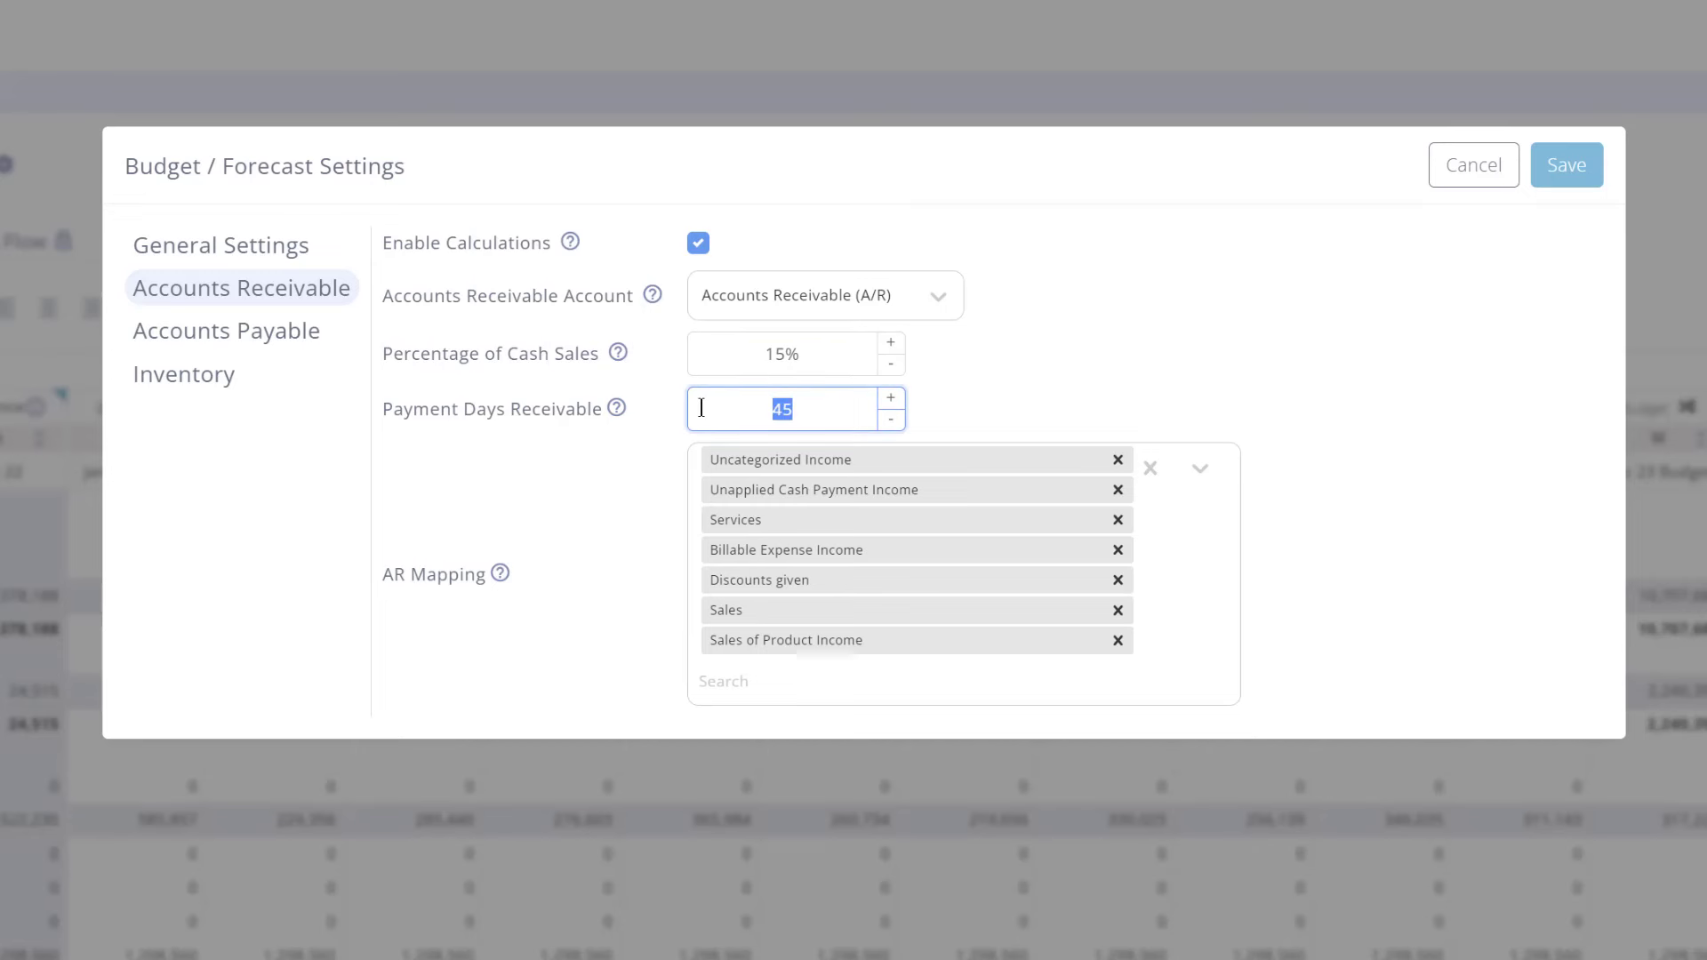
text(60)
click(771, 373)
double_click(707, 360)
text(50)
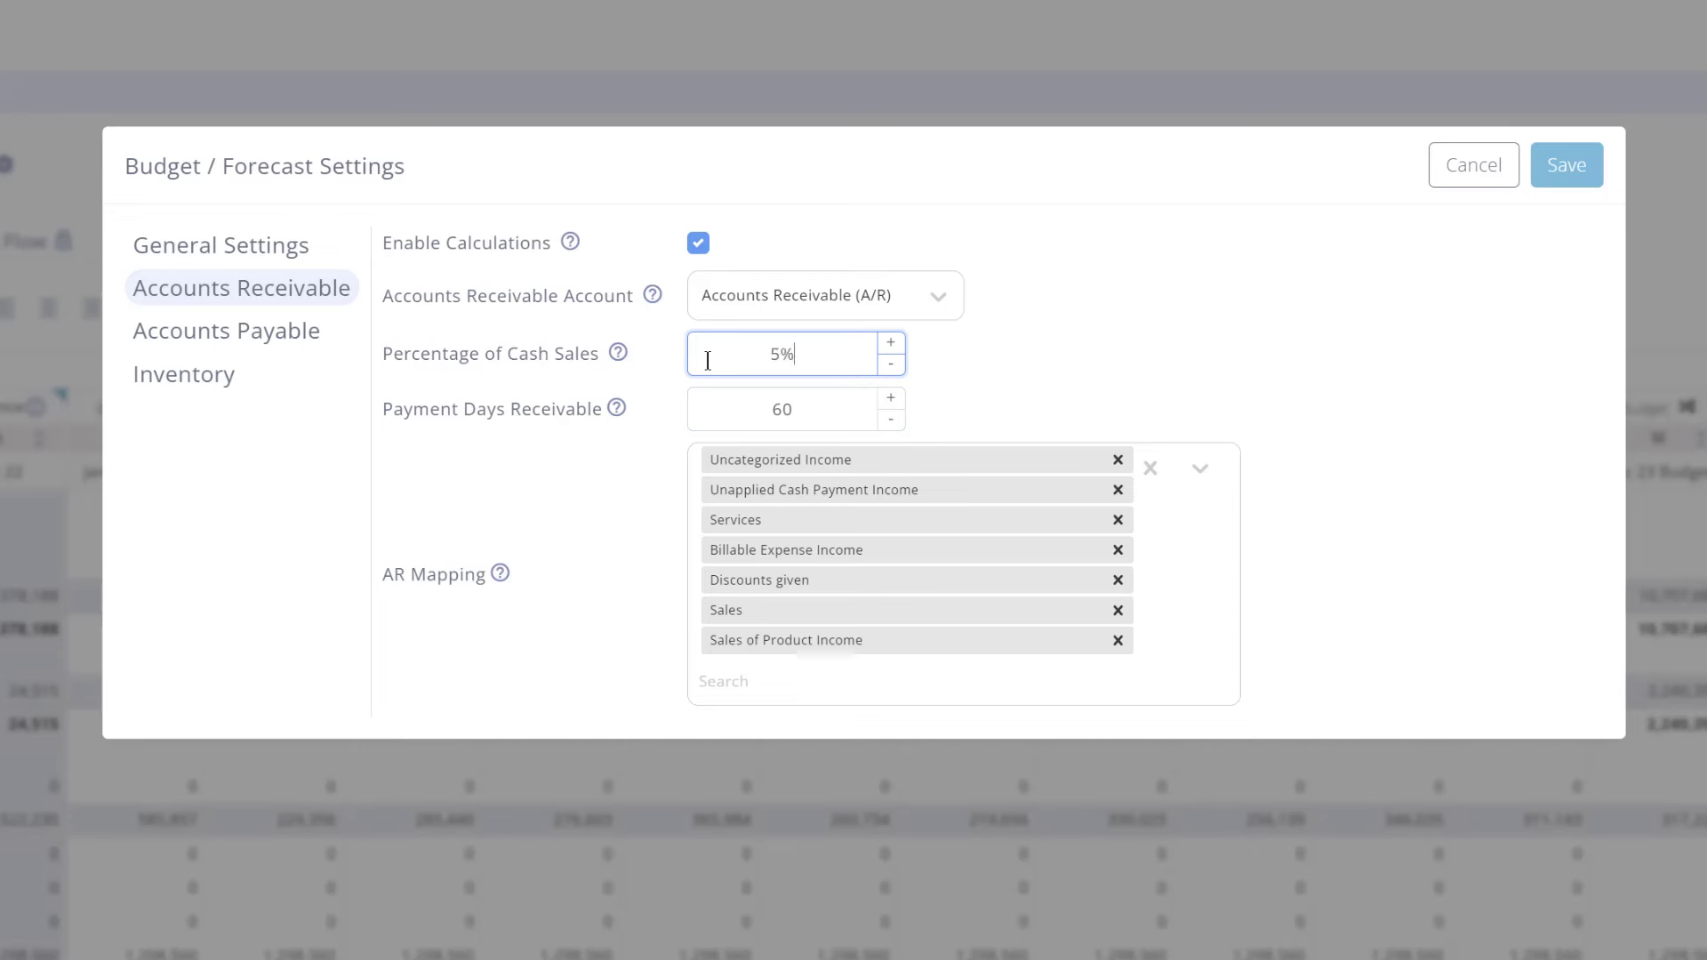
click(995, 391)
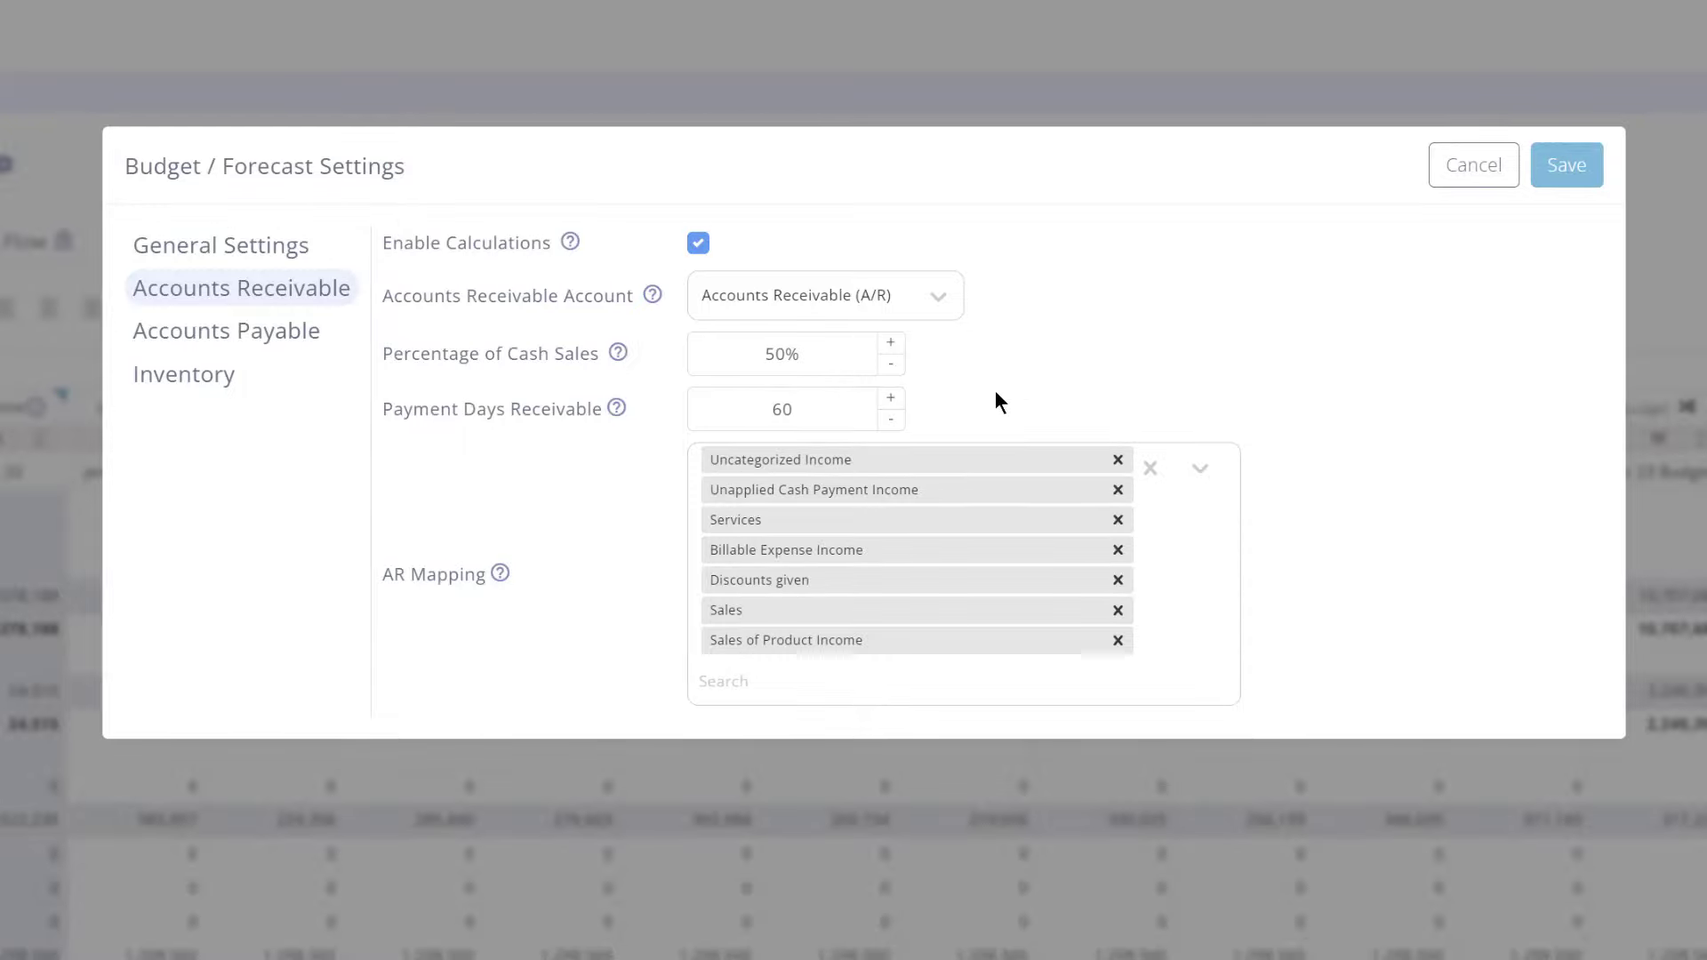
click(1547, 173)
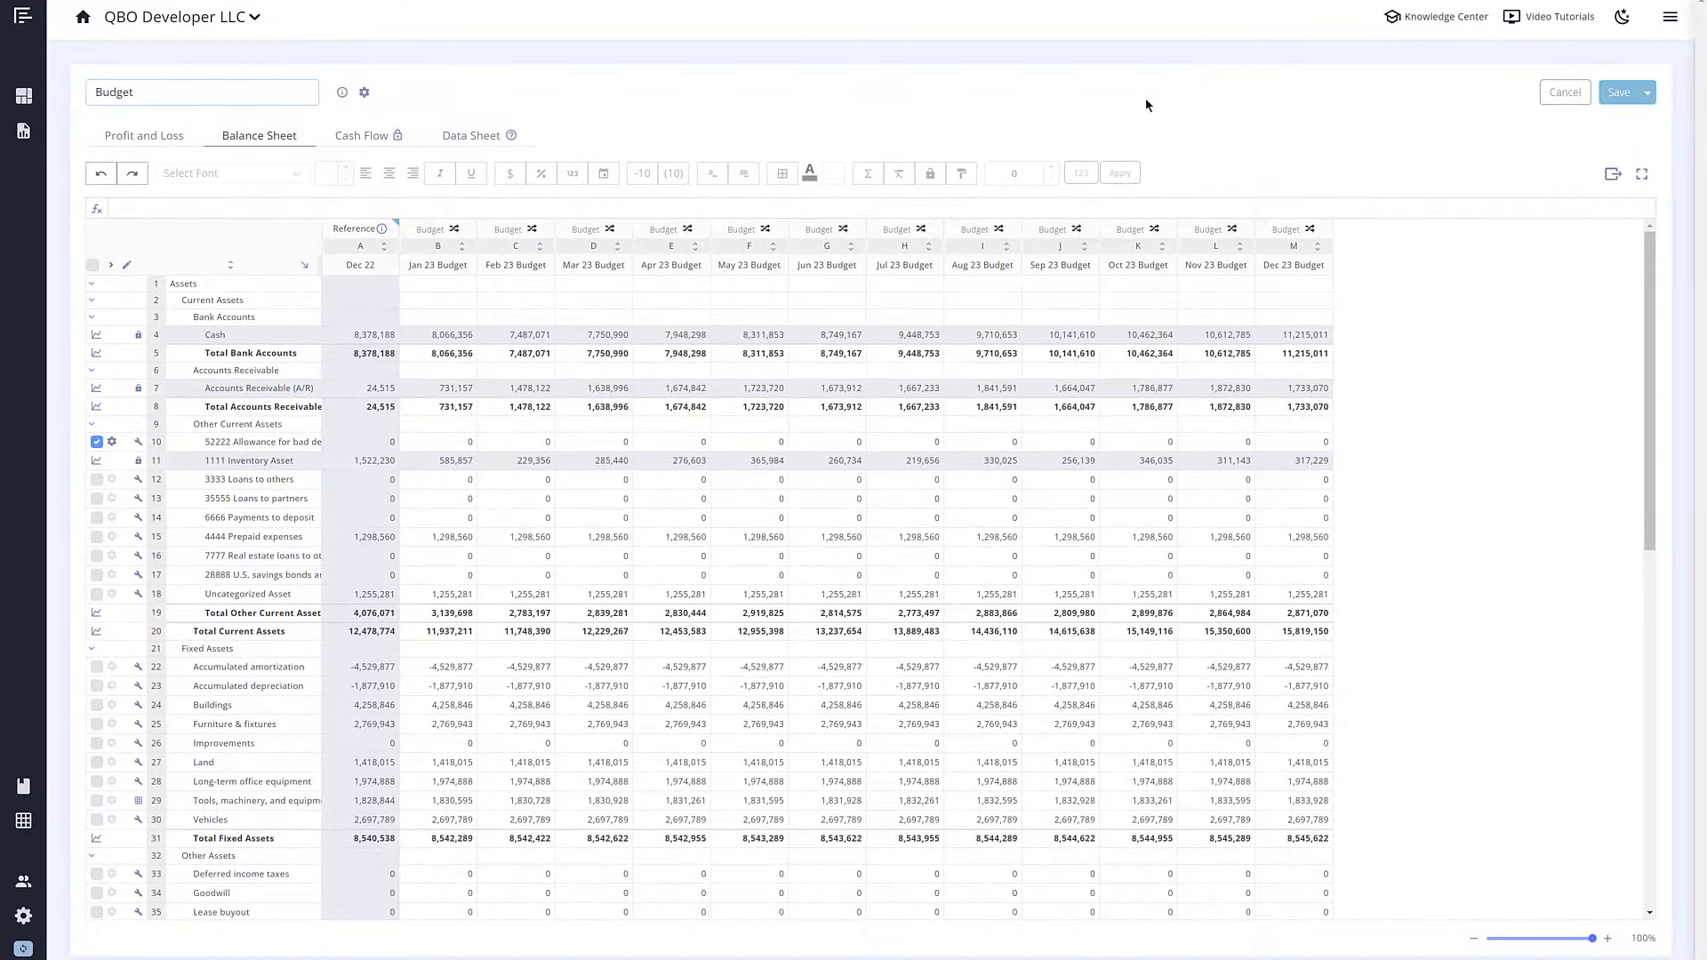
Step: On the Cash Flow statement, select rows 54–56 with the period cash totals
click(386, 136)
scroll(377, 391, down, 5)
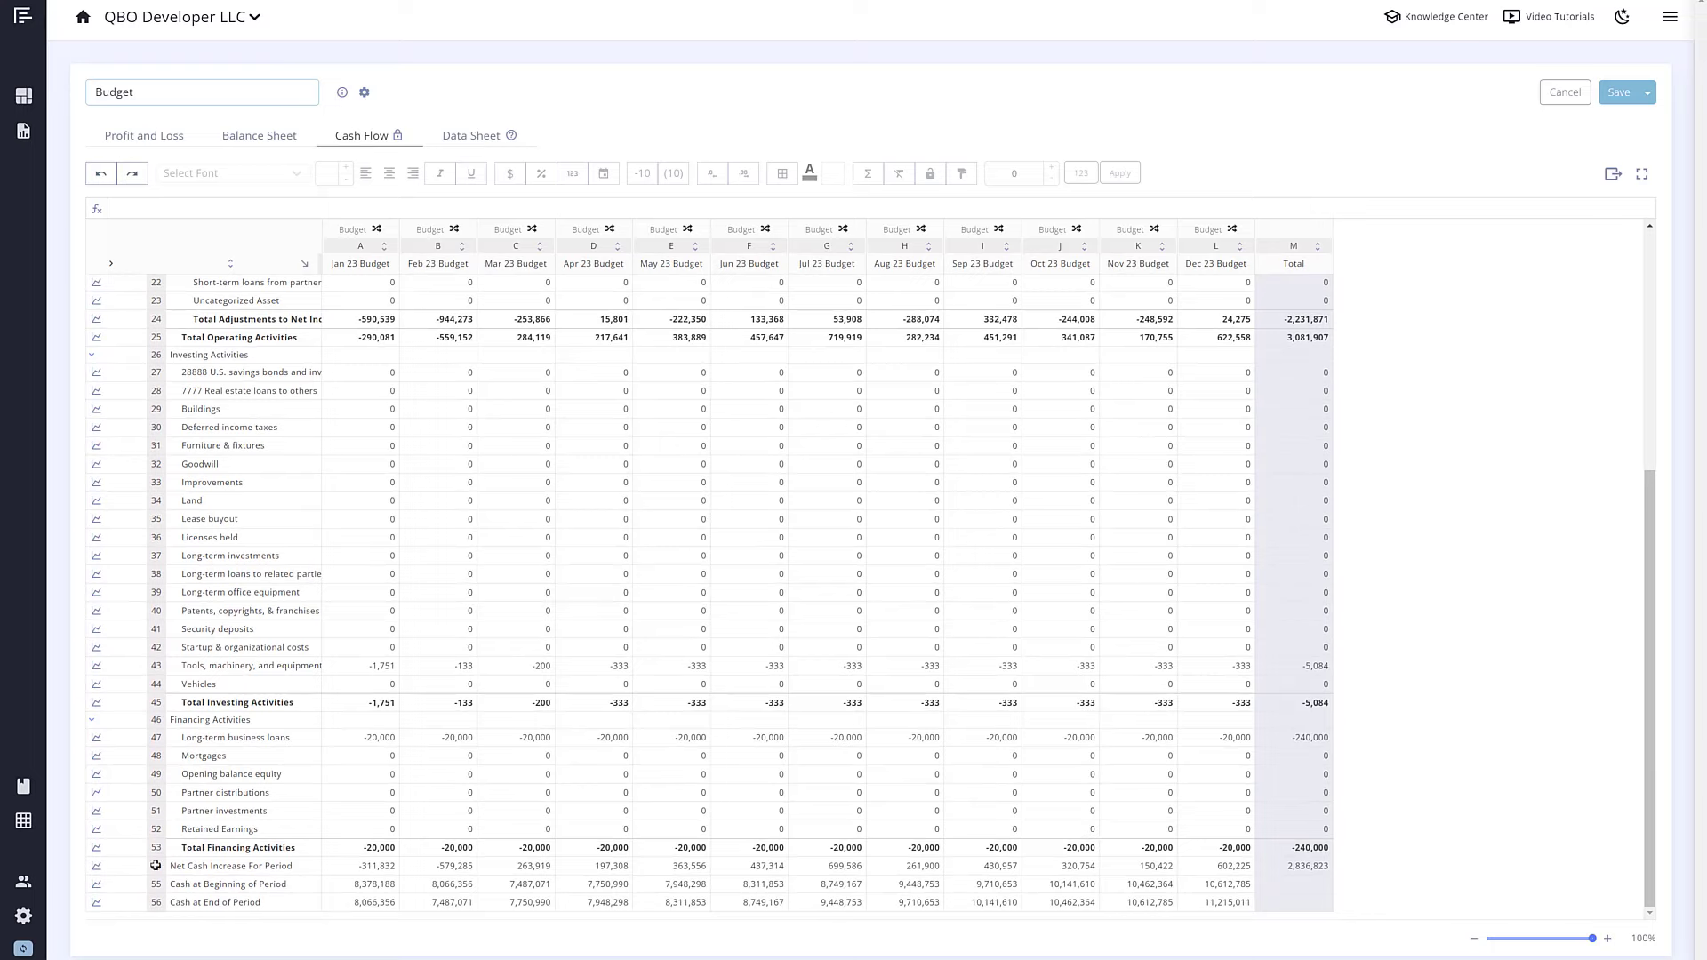
drag(155, 866, 157, 907)
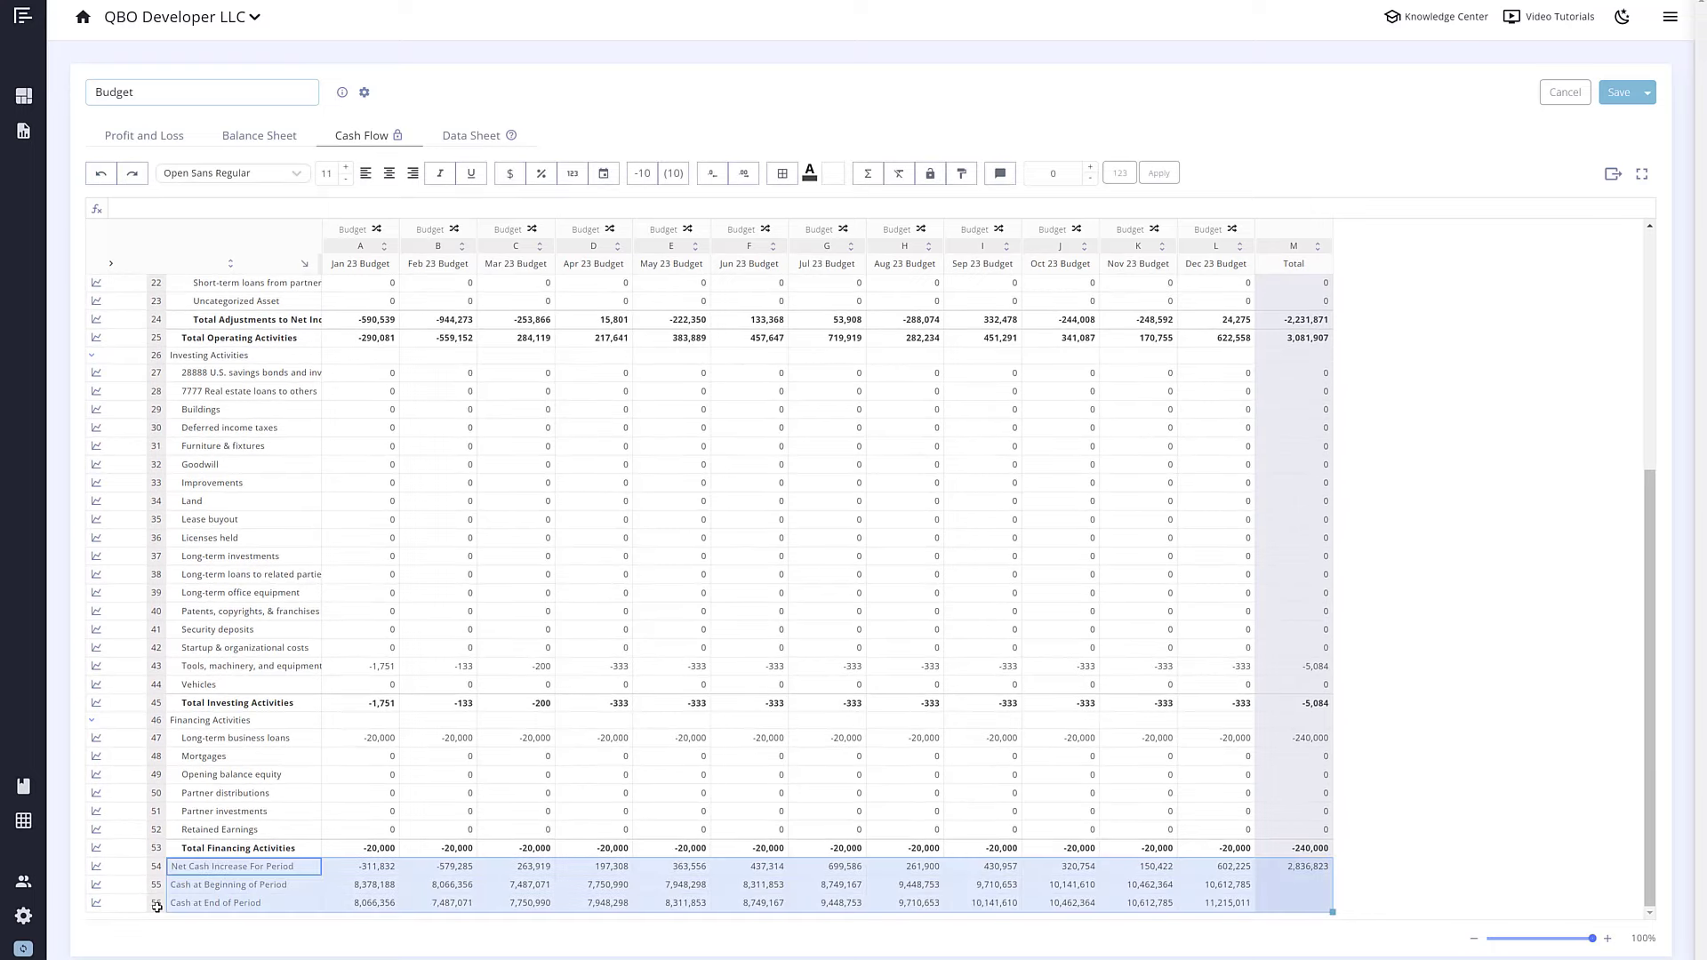
Step: Check the 100,000 Lines of credit value on the Balance Sheet
click(258, 140)
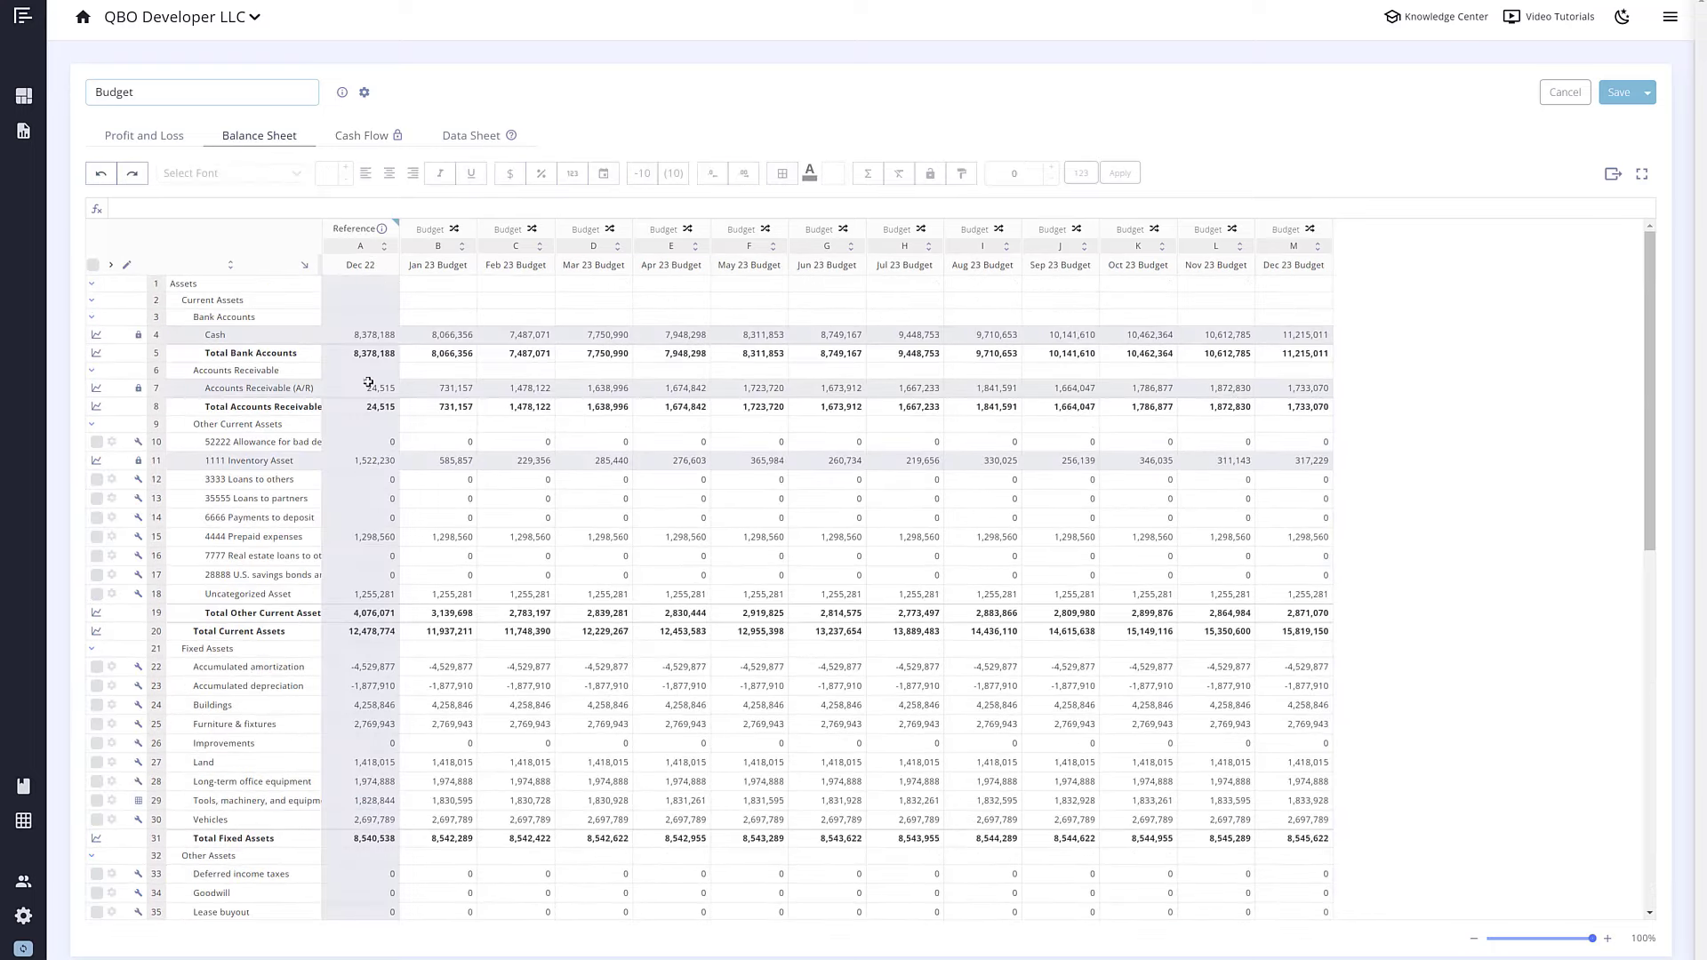
scroll(368, 382, down, 7)
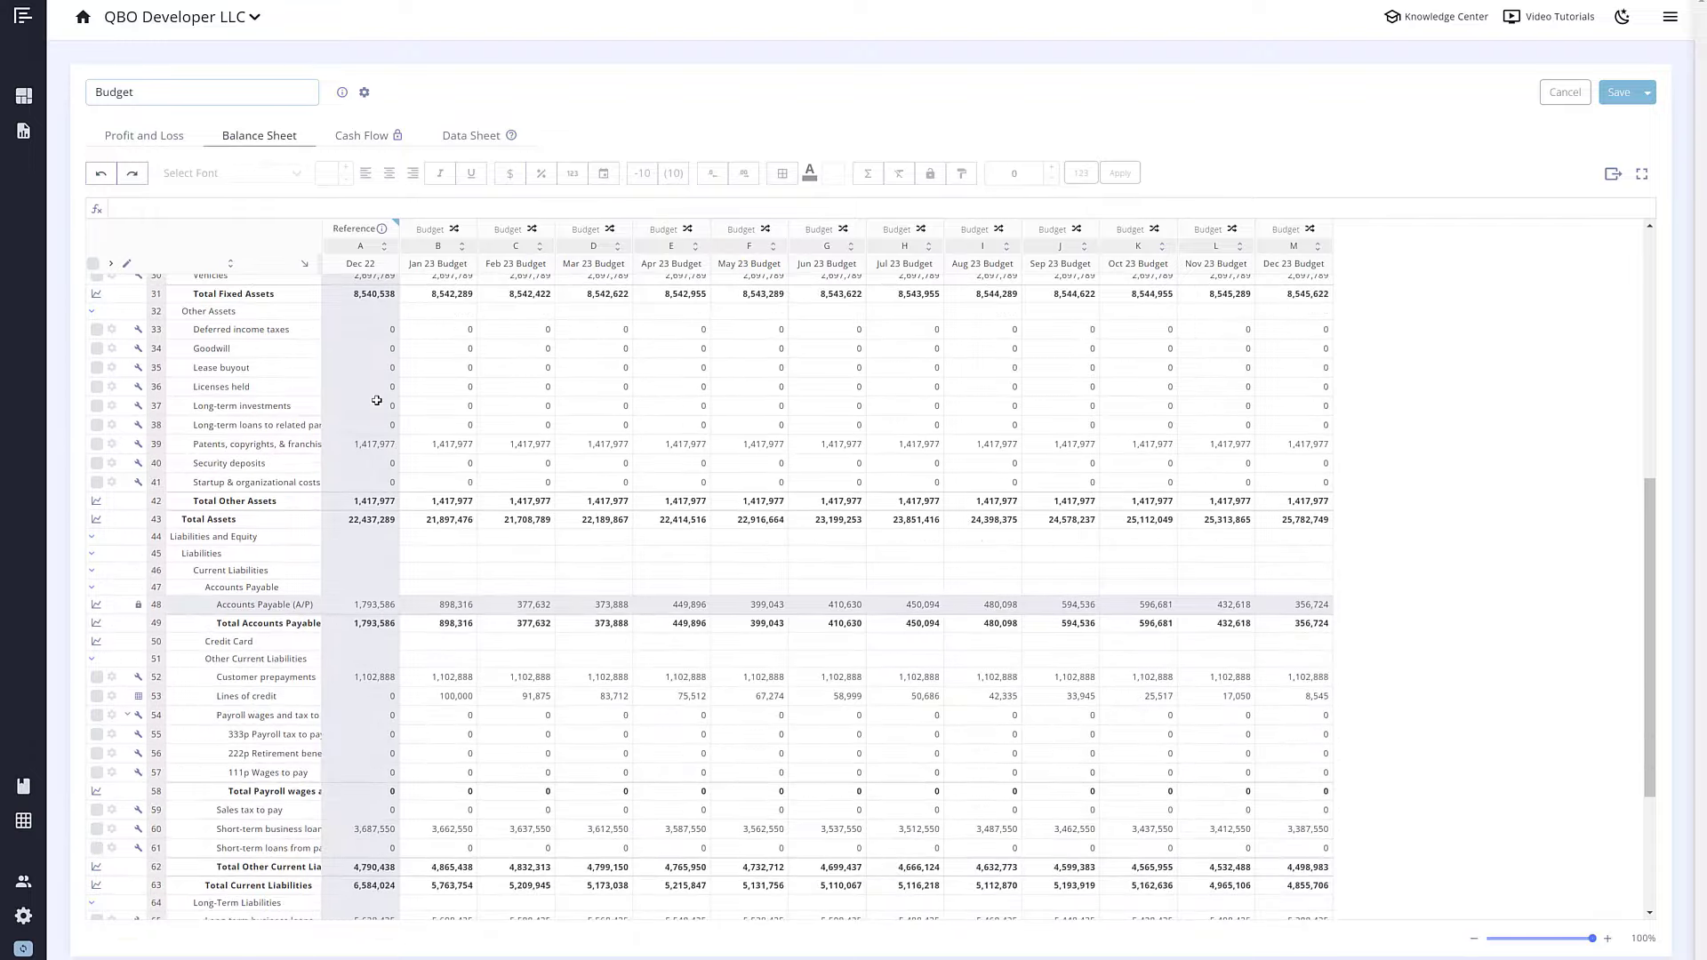
click(198, 627)
click(711, 632)
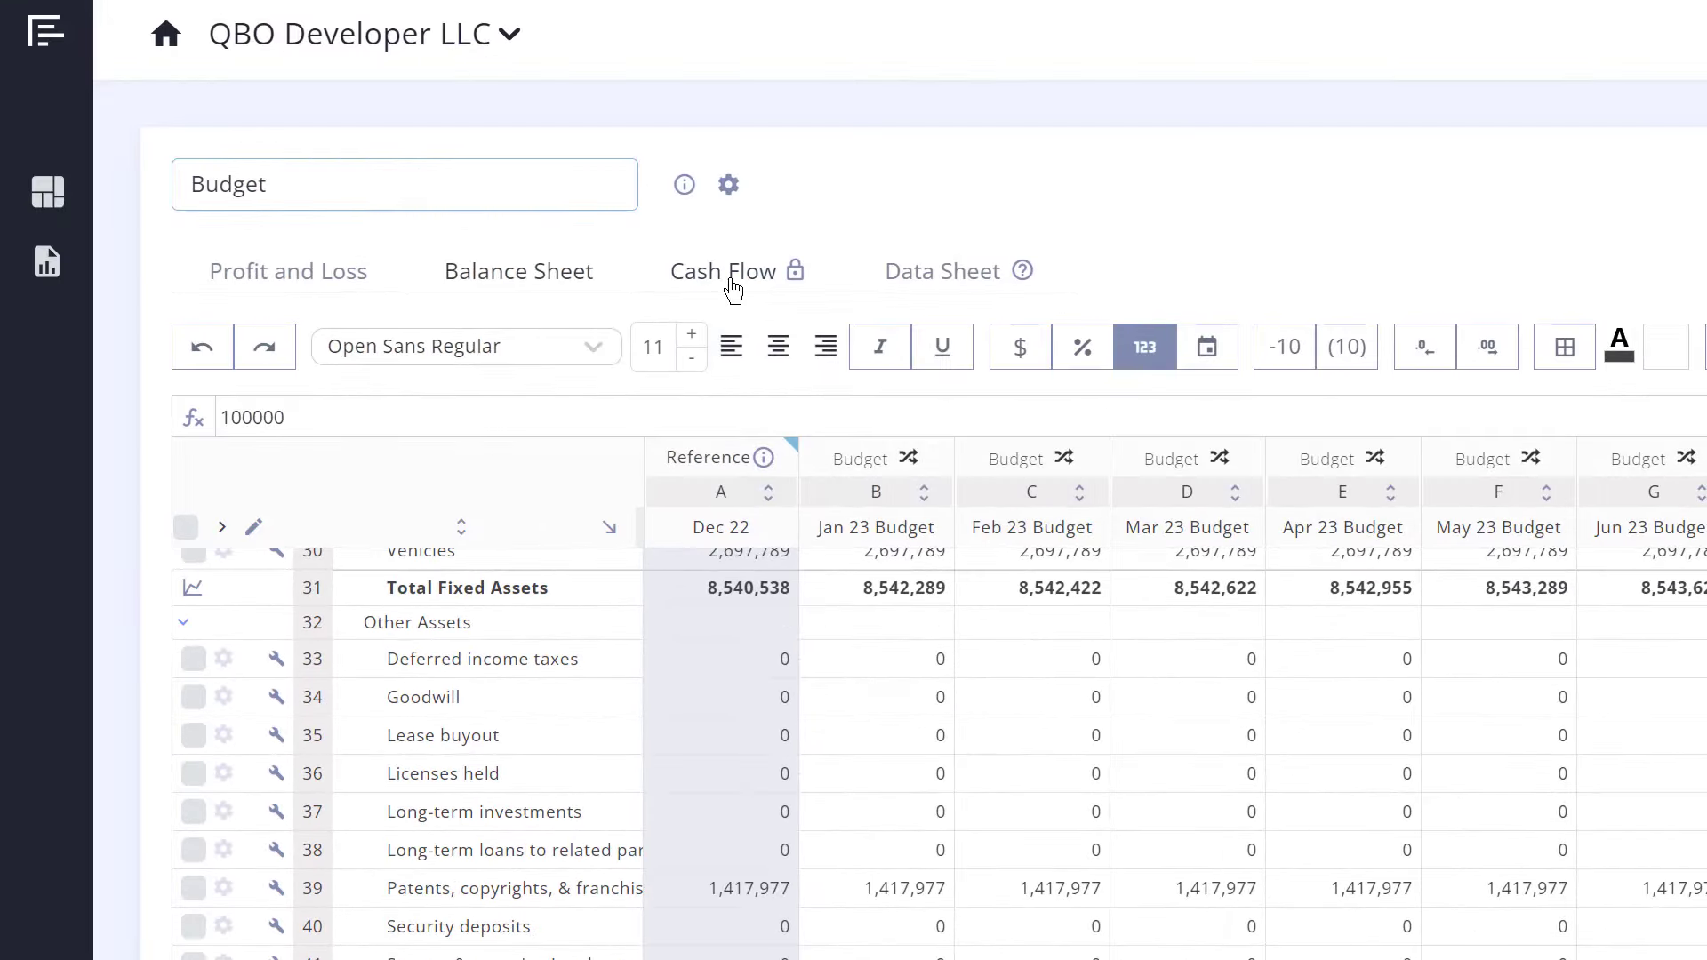
Step: Compare the Lines of credit cash flow value and reselect Cash Flow rows 54–56
click(733, 289)
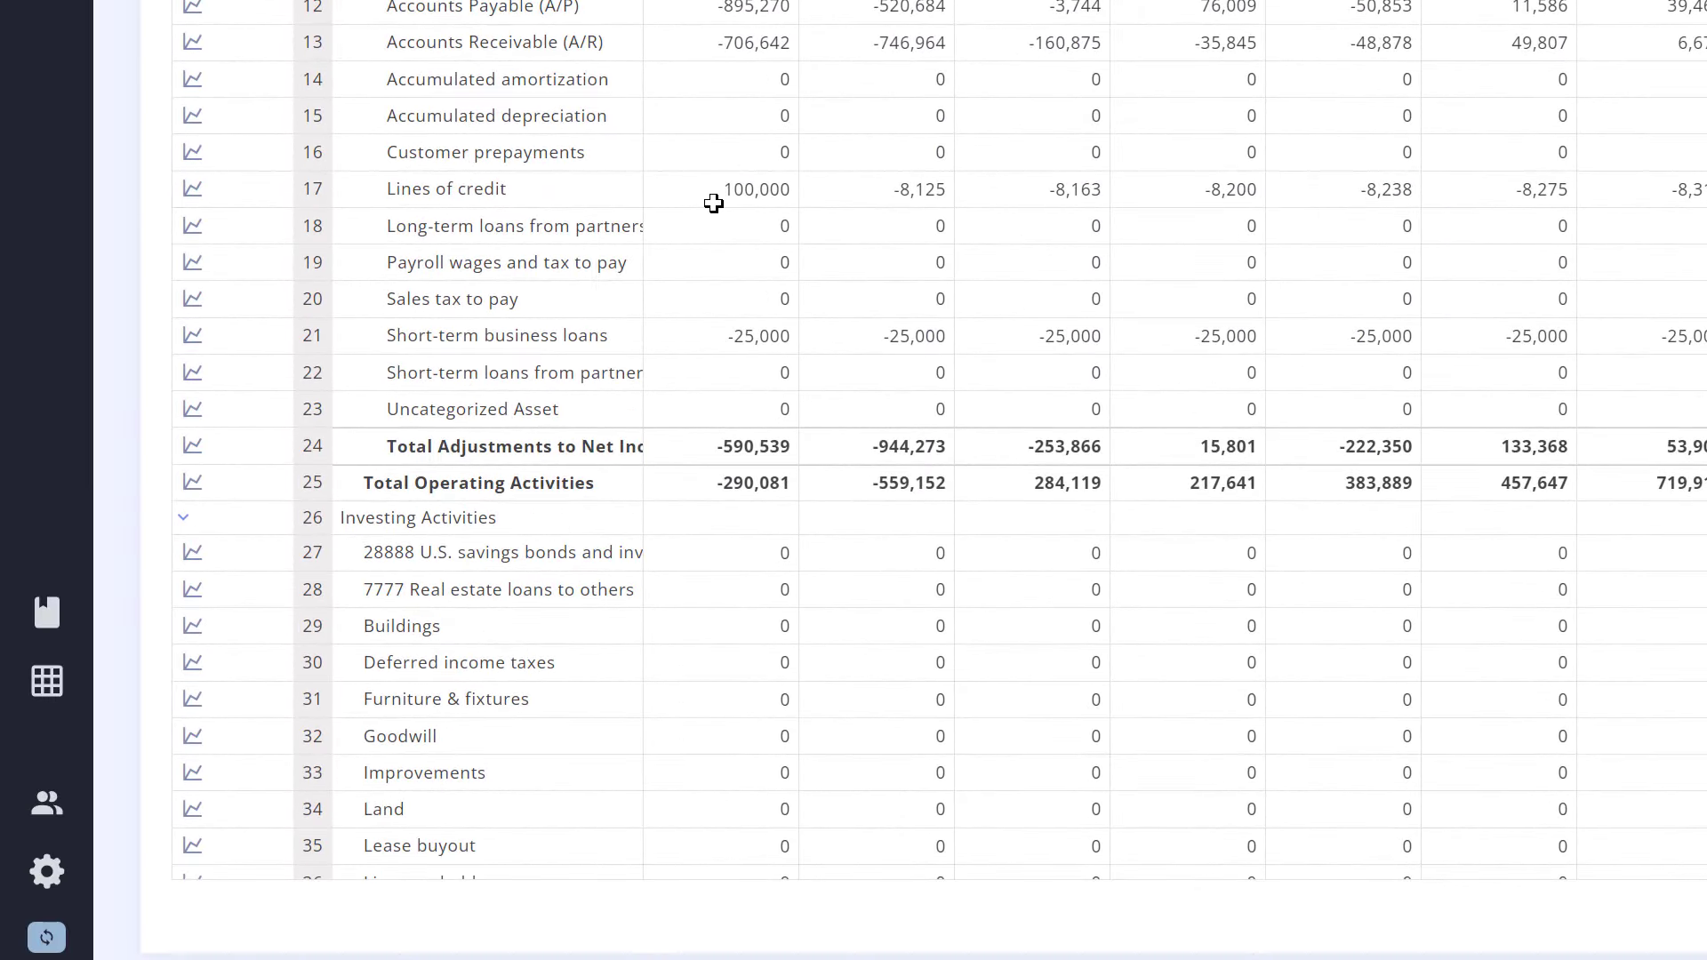
click(713, 203)
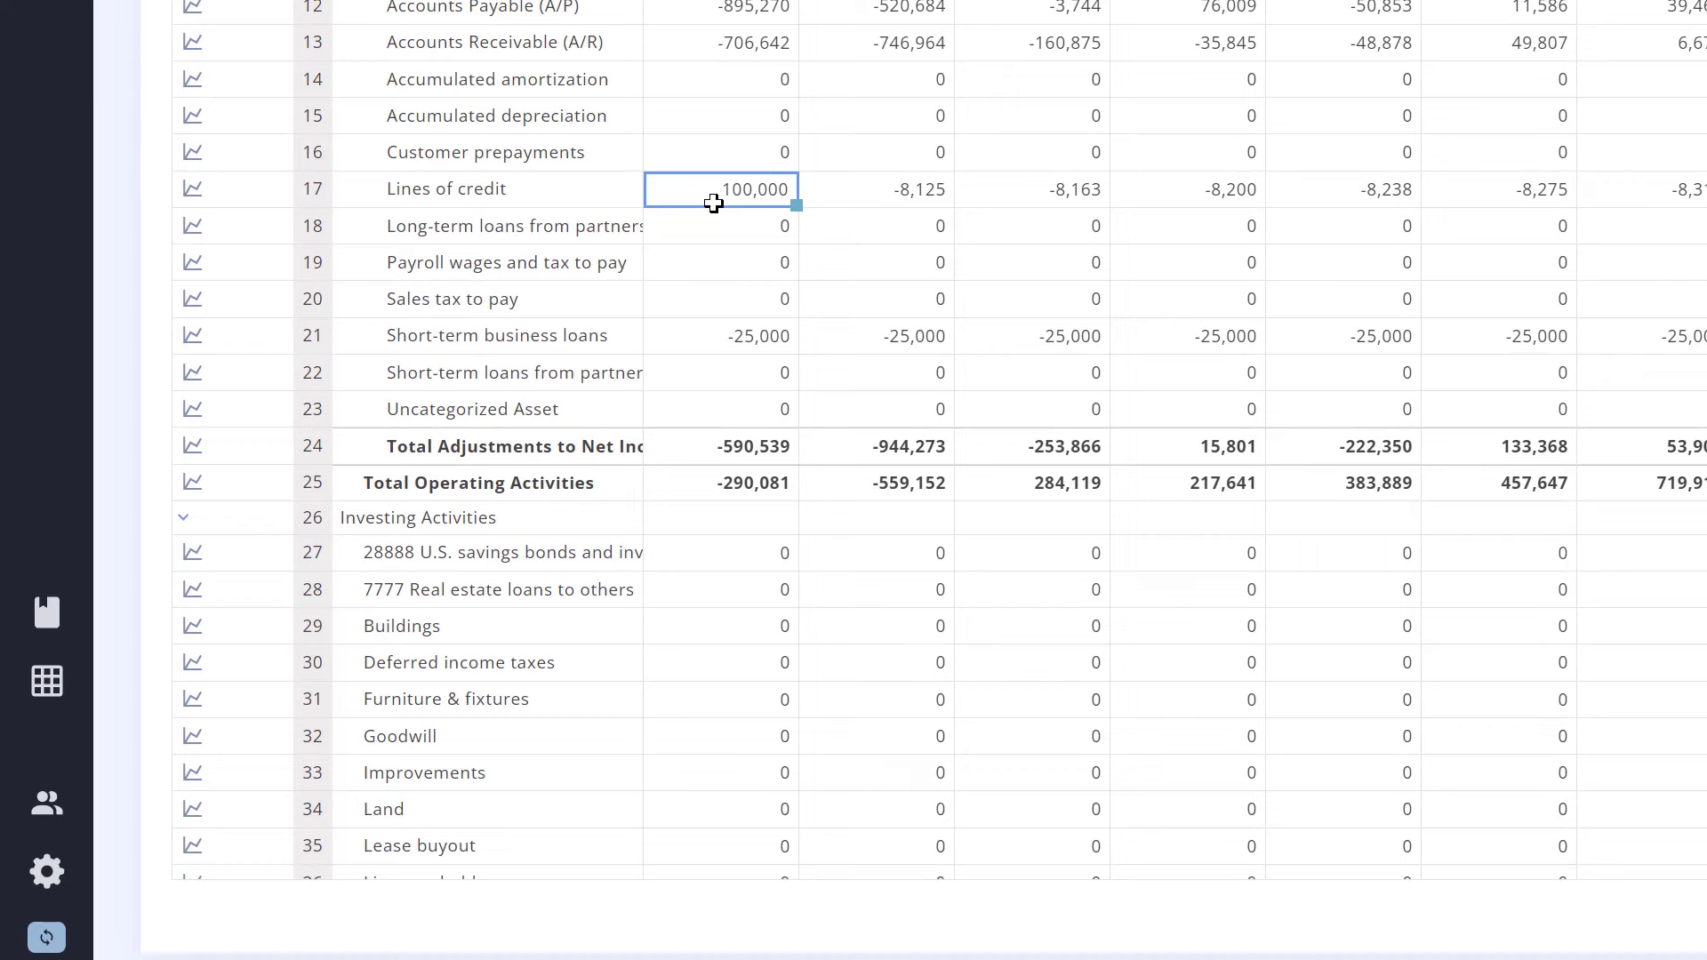
scroll(713, 204, down, 8)
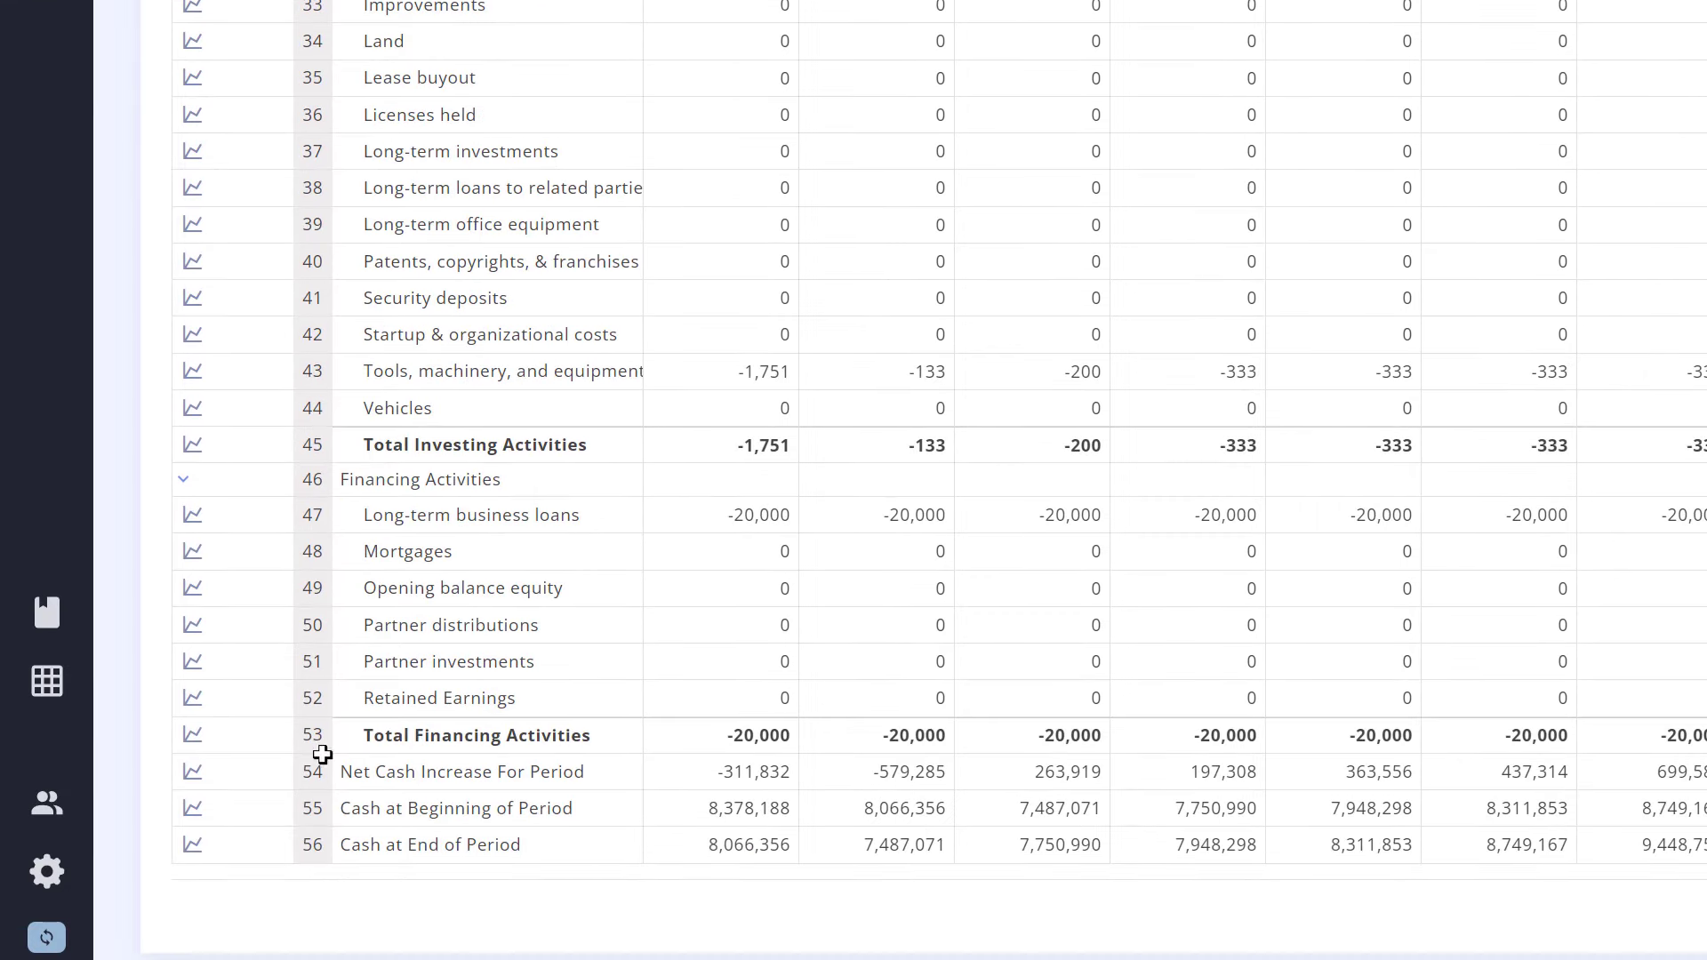
drag(309, 773, 309, 855)
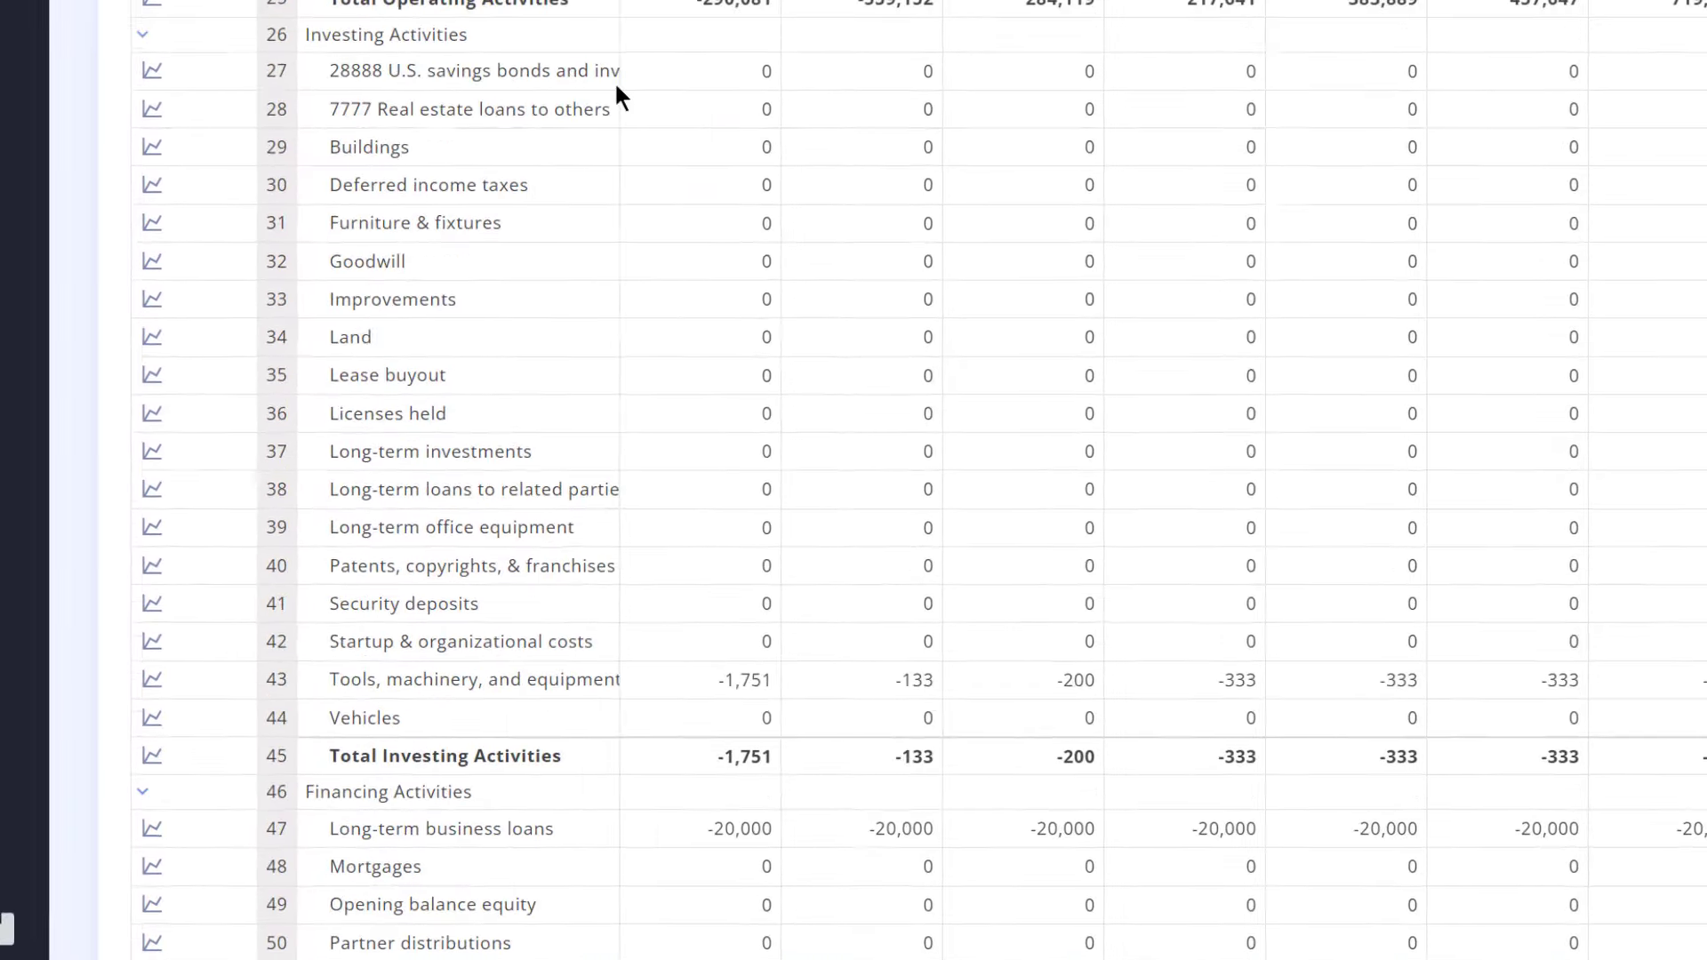
mouse_move(727, 307)
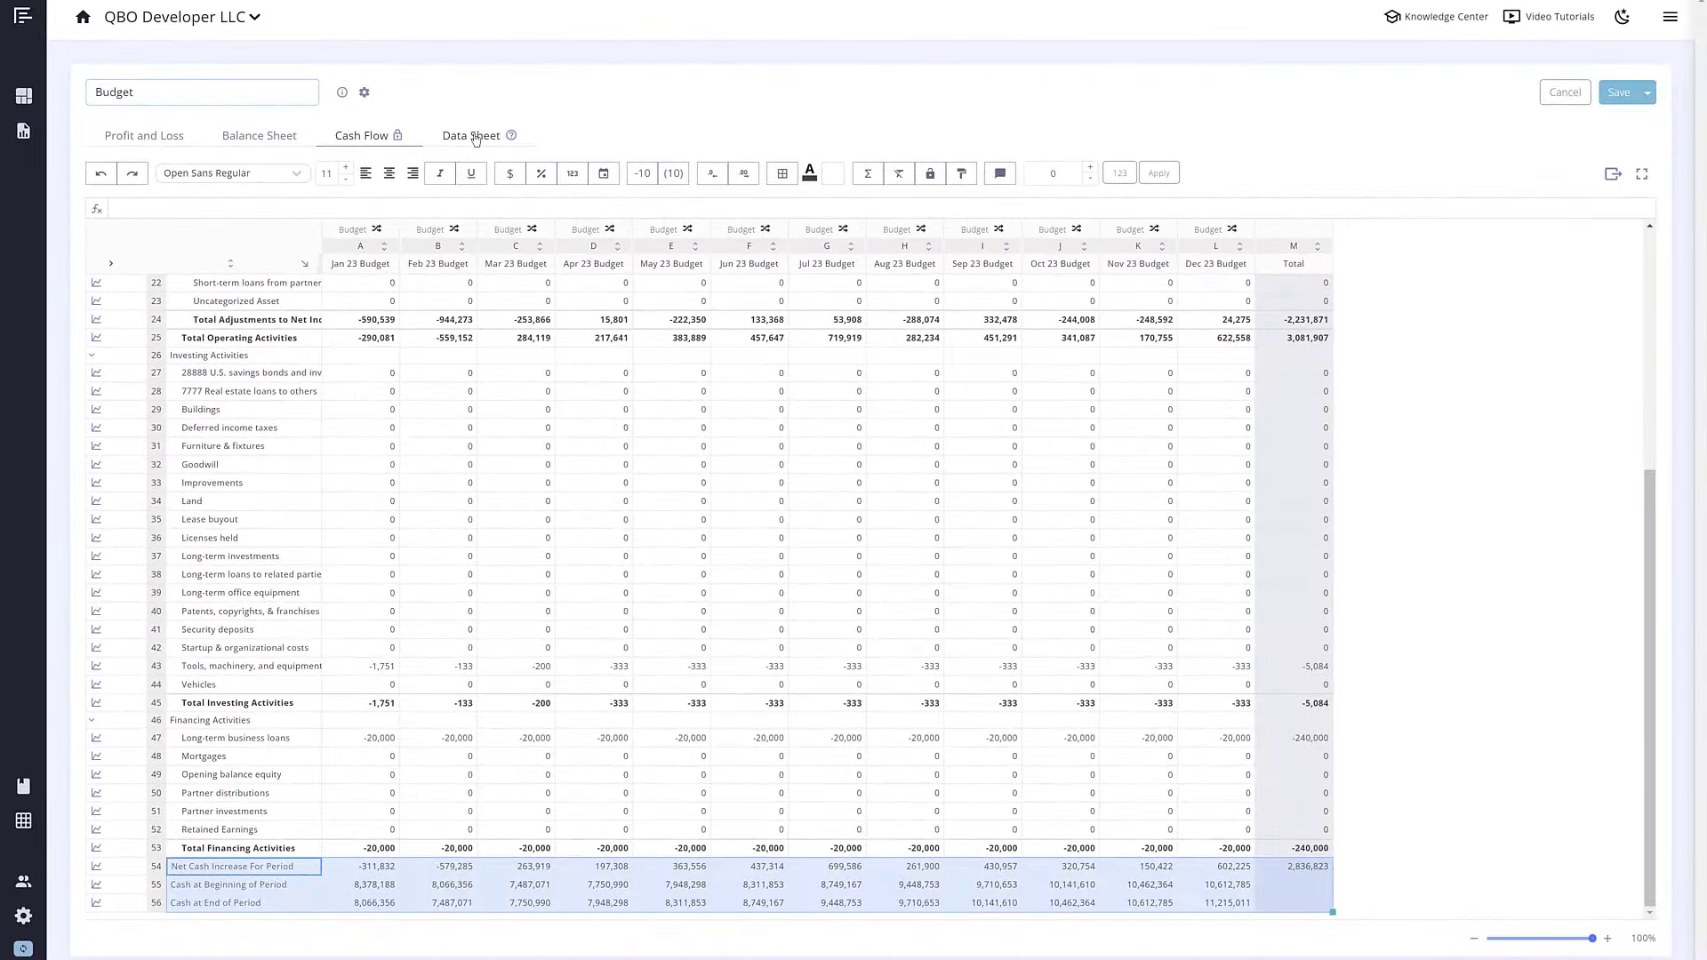
Step: On the Data Sheet, inspect the Sales +5% from prior year row, including May 23's 515,177
click(476, 138)
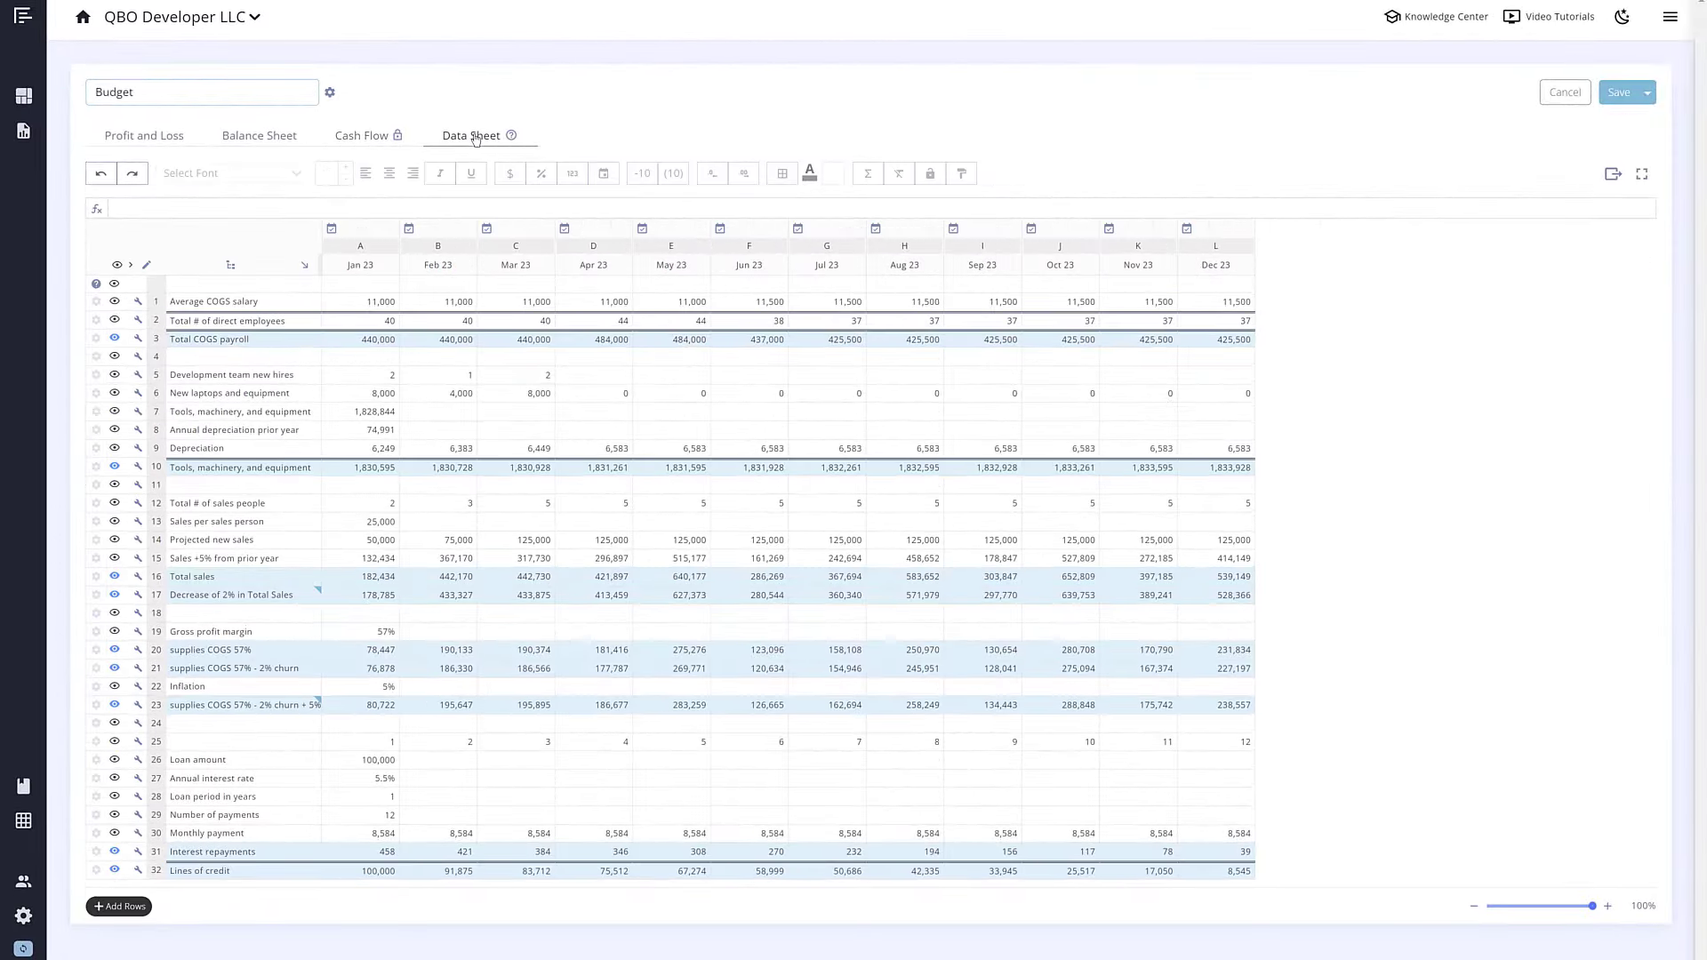
click(290, 559)
drag(332, 561, 587, 560)
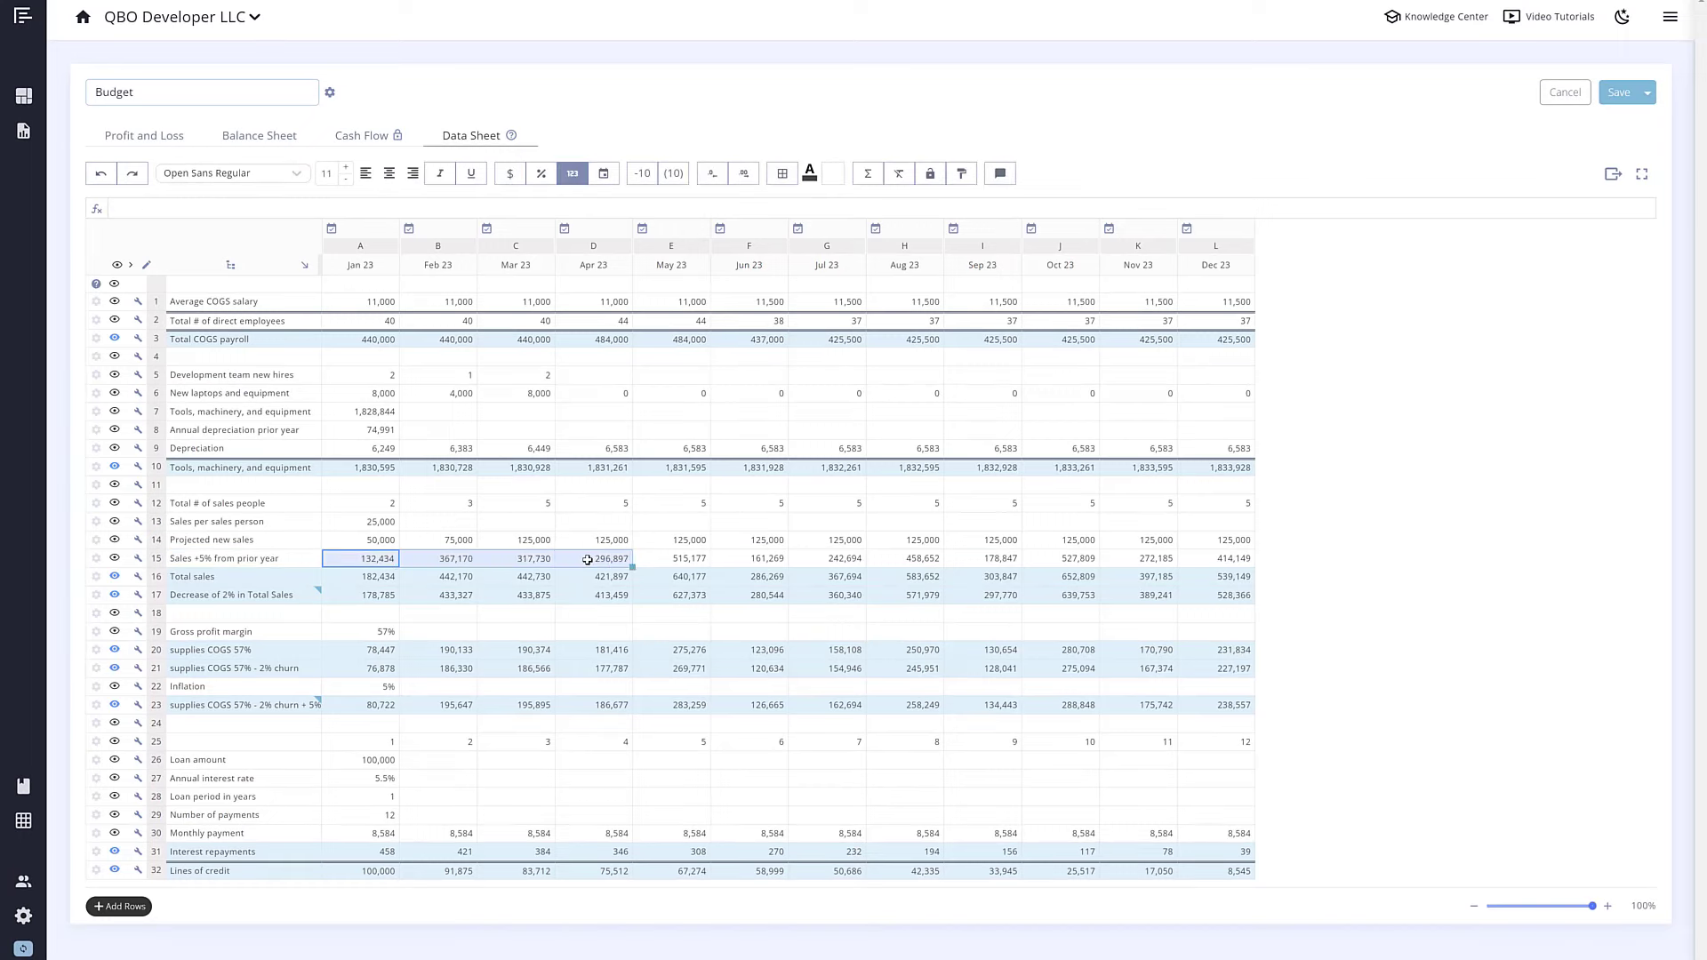
click(659, 557)
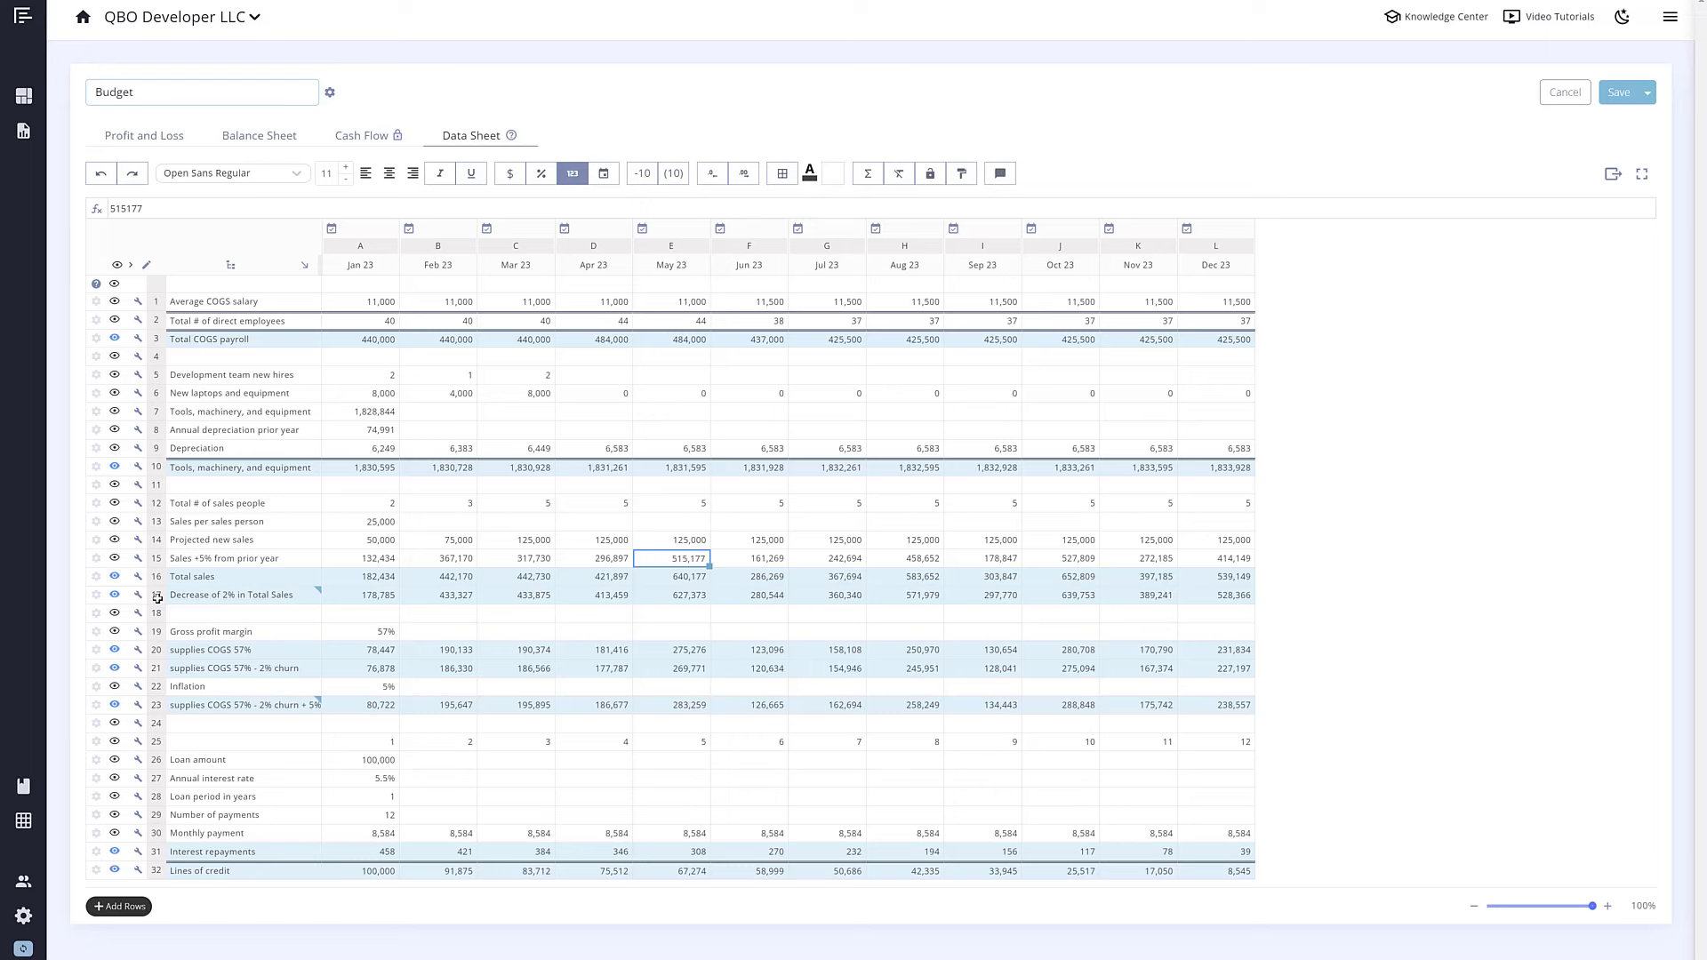
Step: Read the inflation comment on row 23's supplies COGS, then close it
click(153, 707)
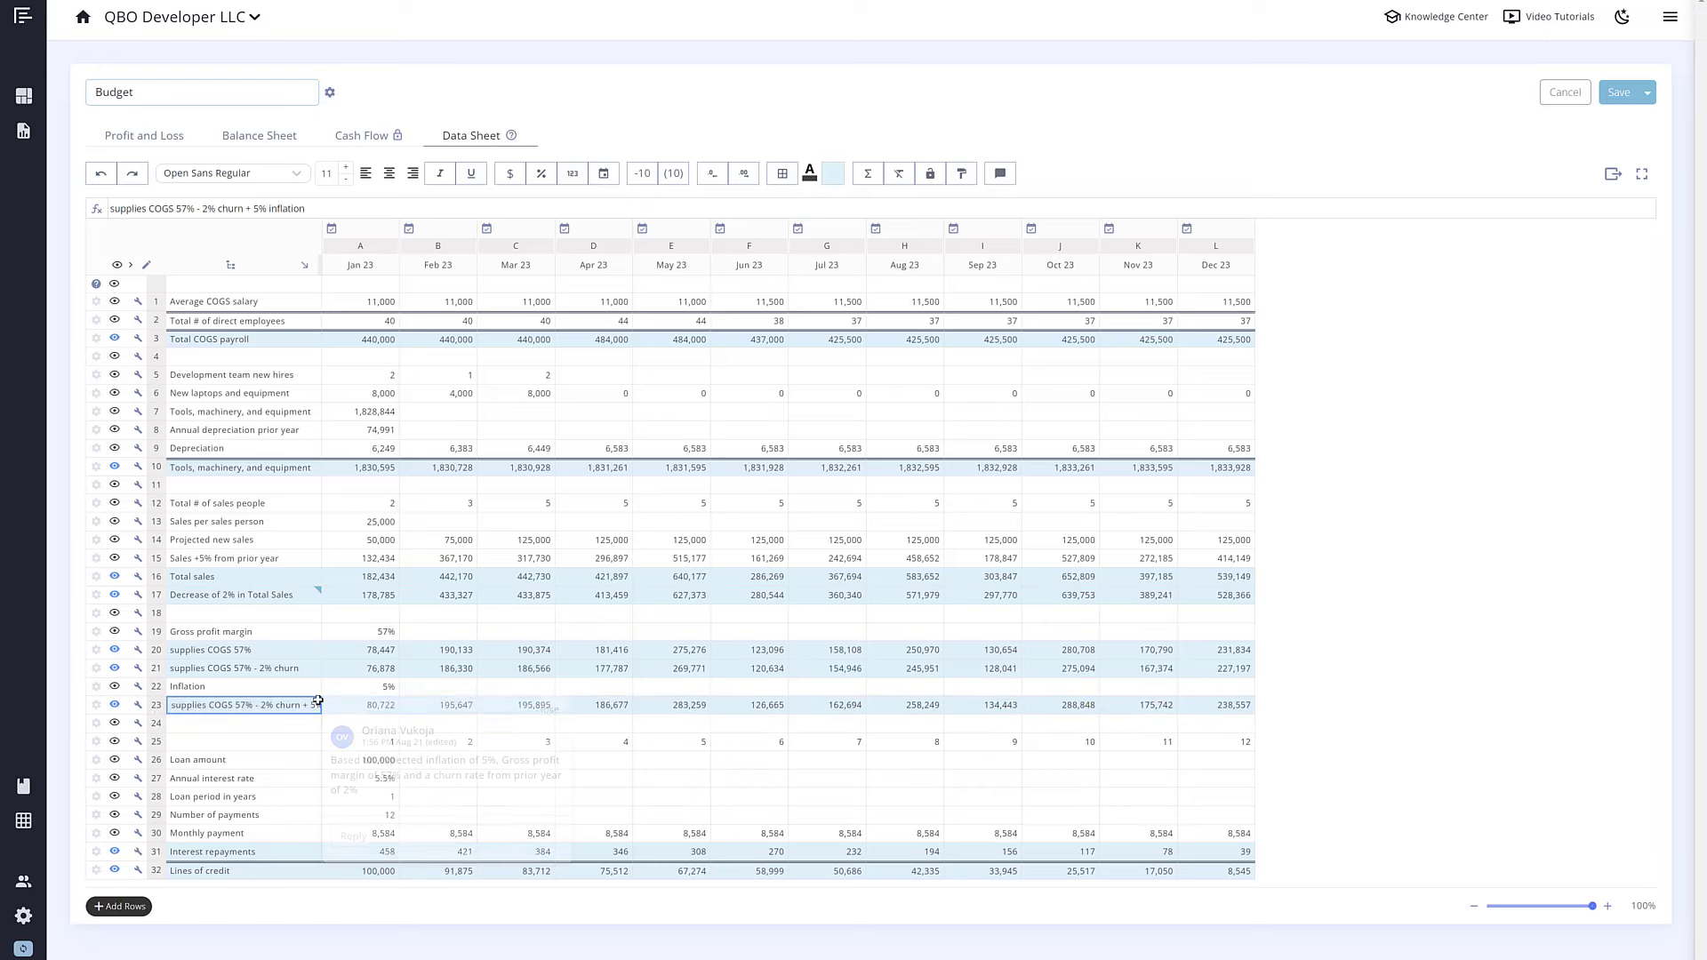
click(318, 701)
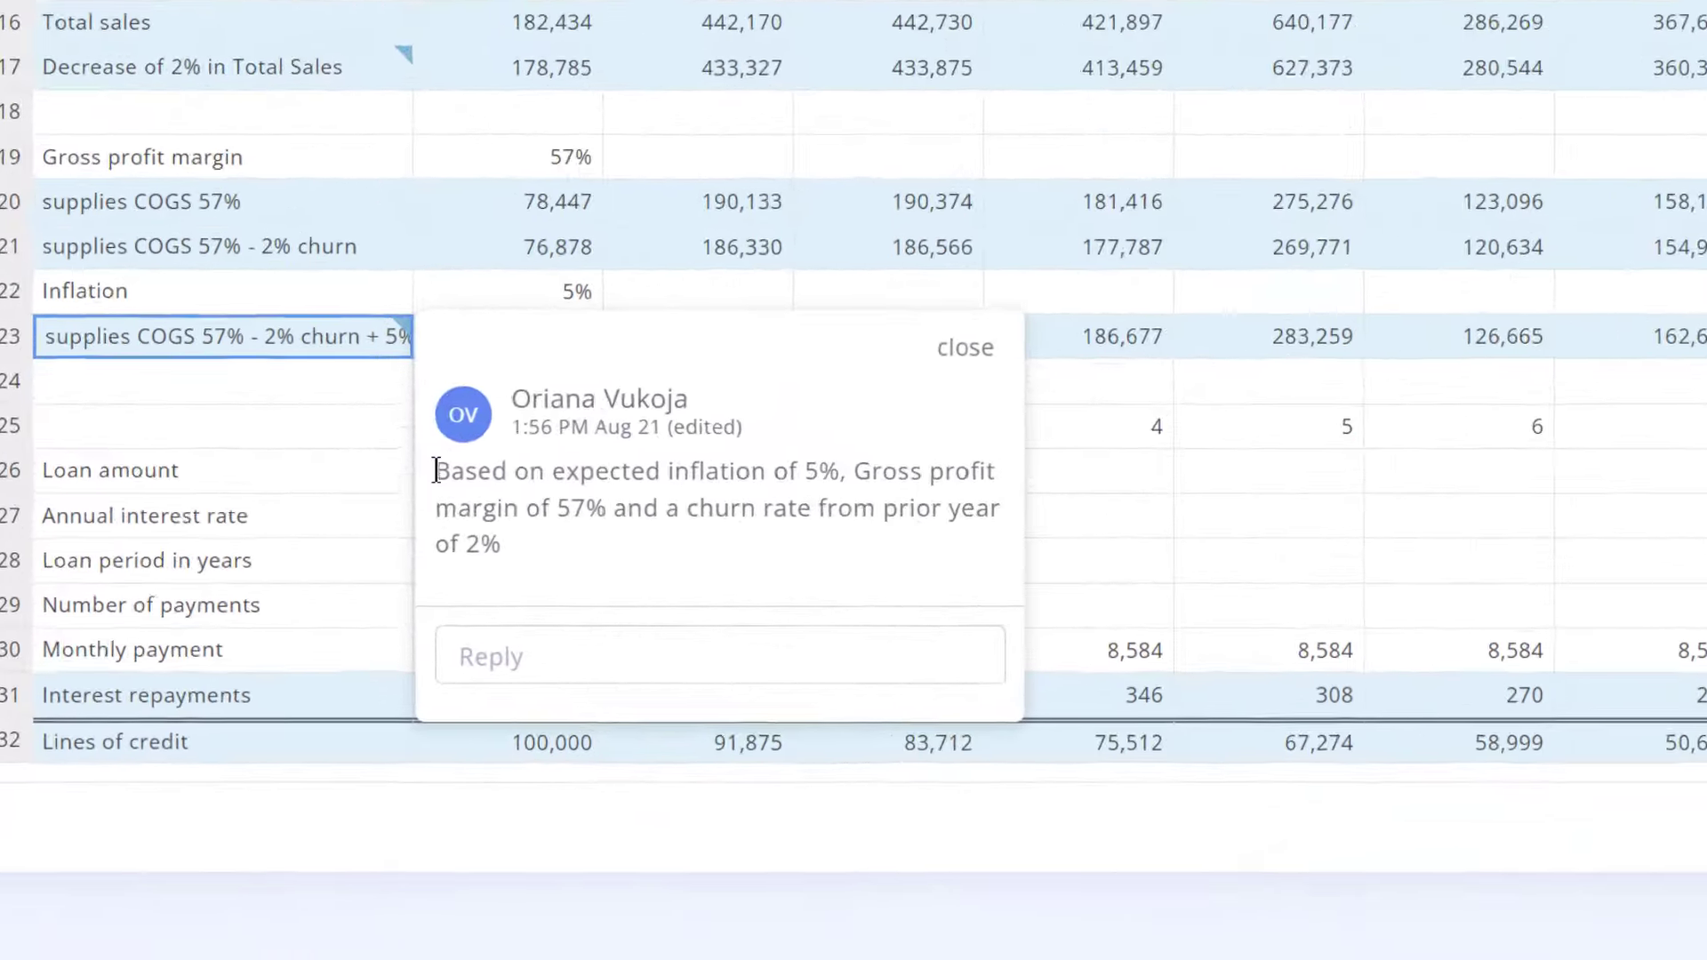
drag(330, 760, 363, 775)
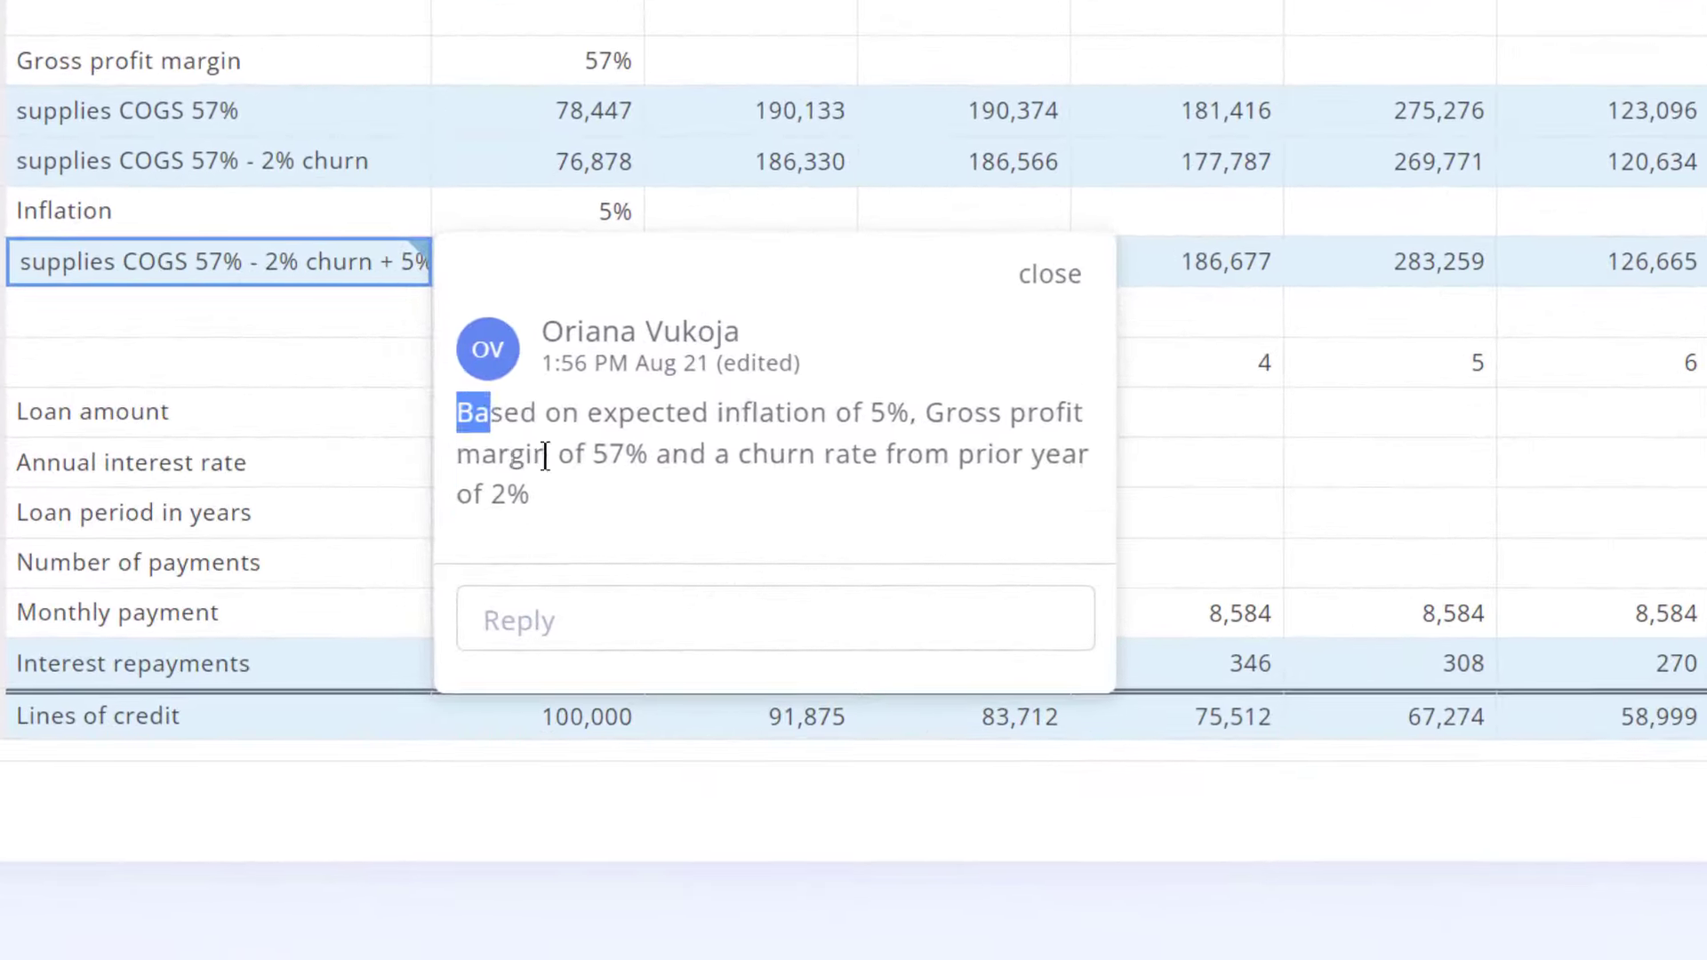
drag(544, 456, 576, 523)
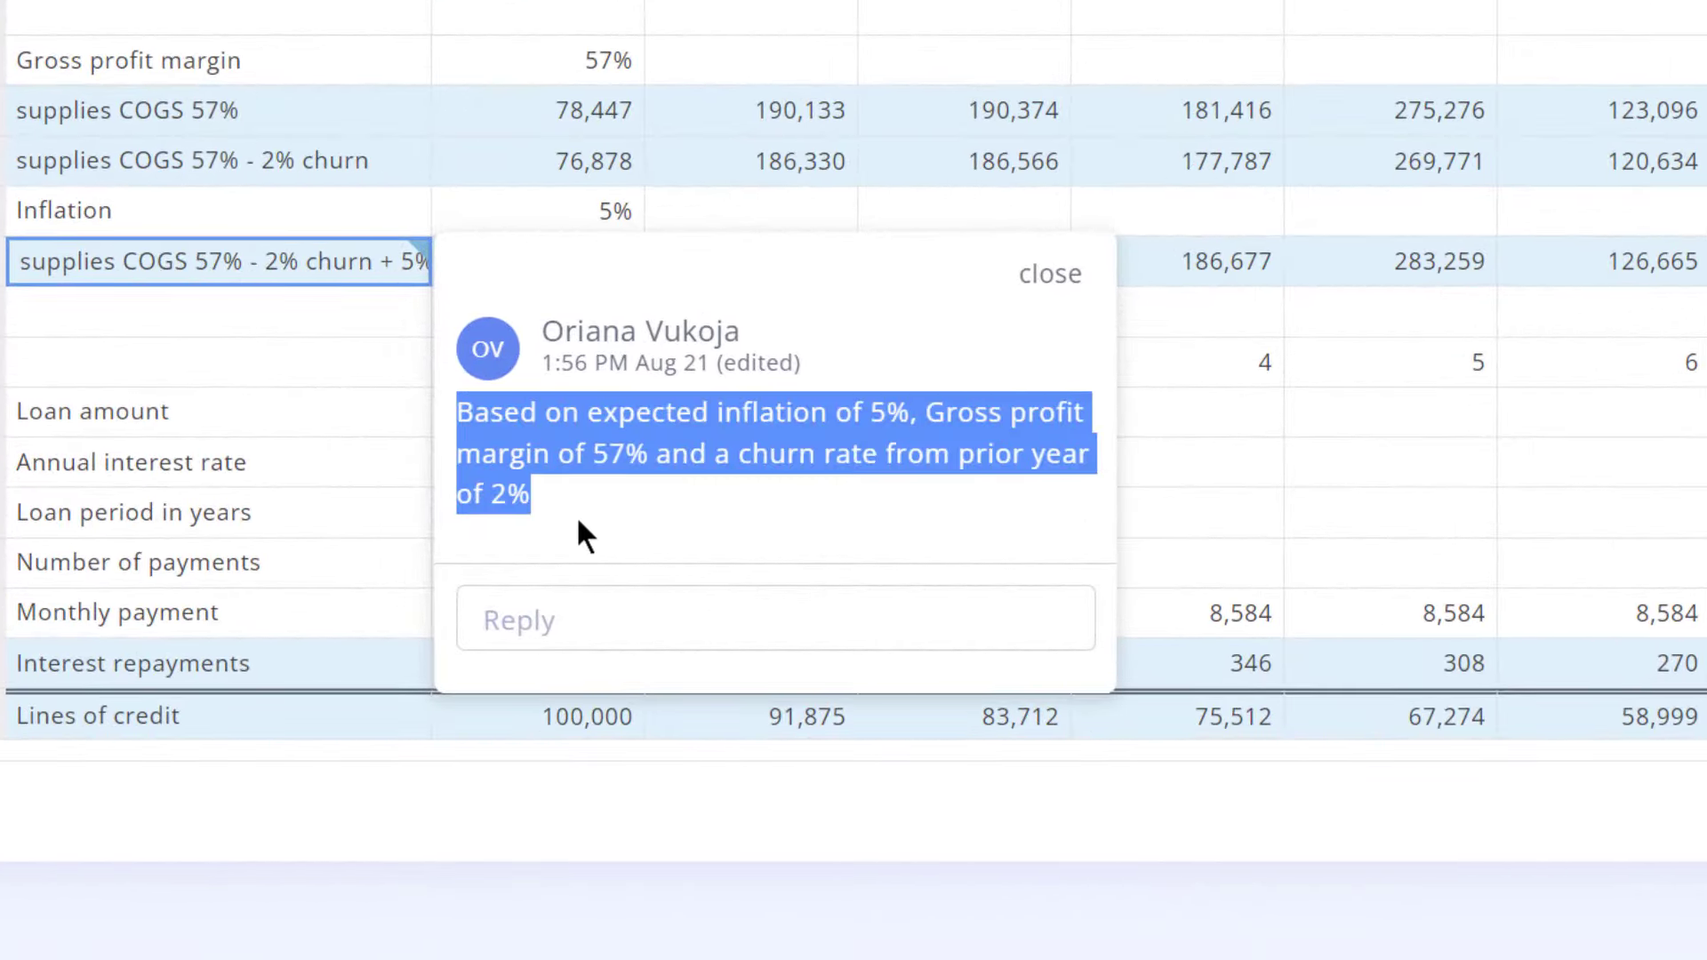
click(578, 515)
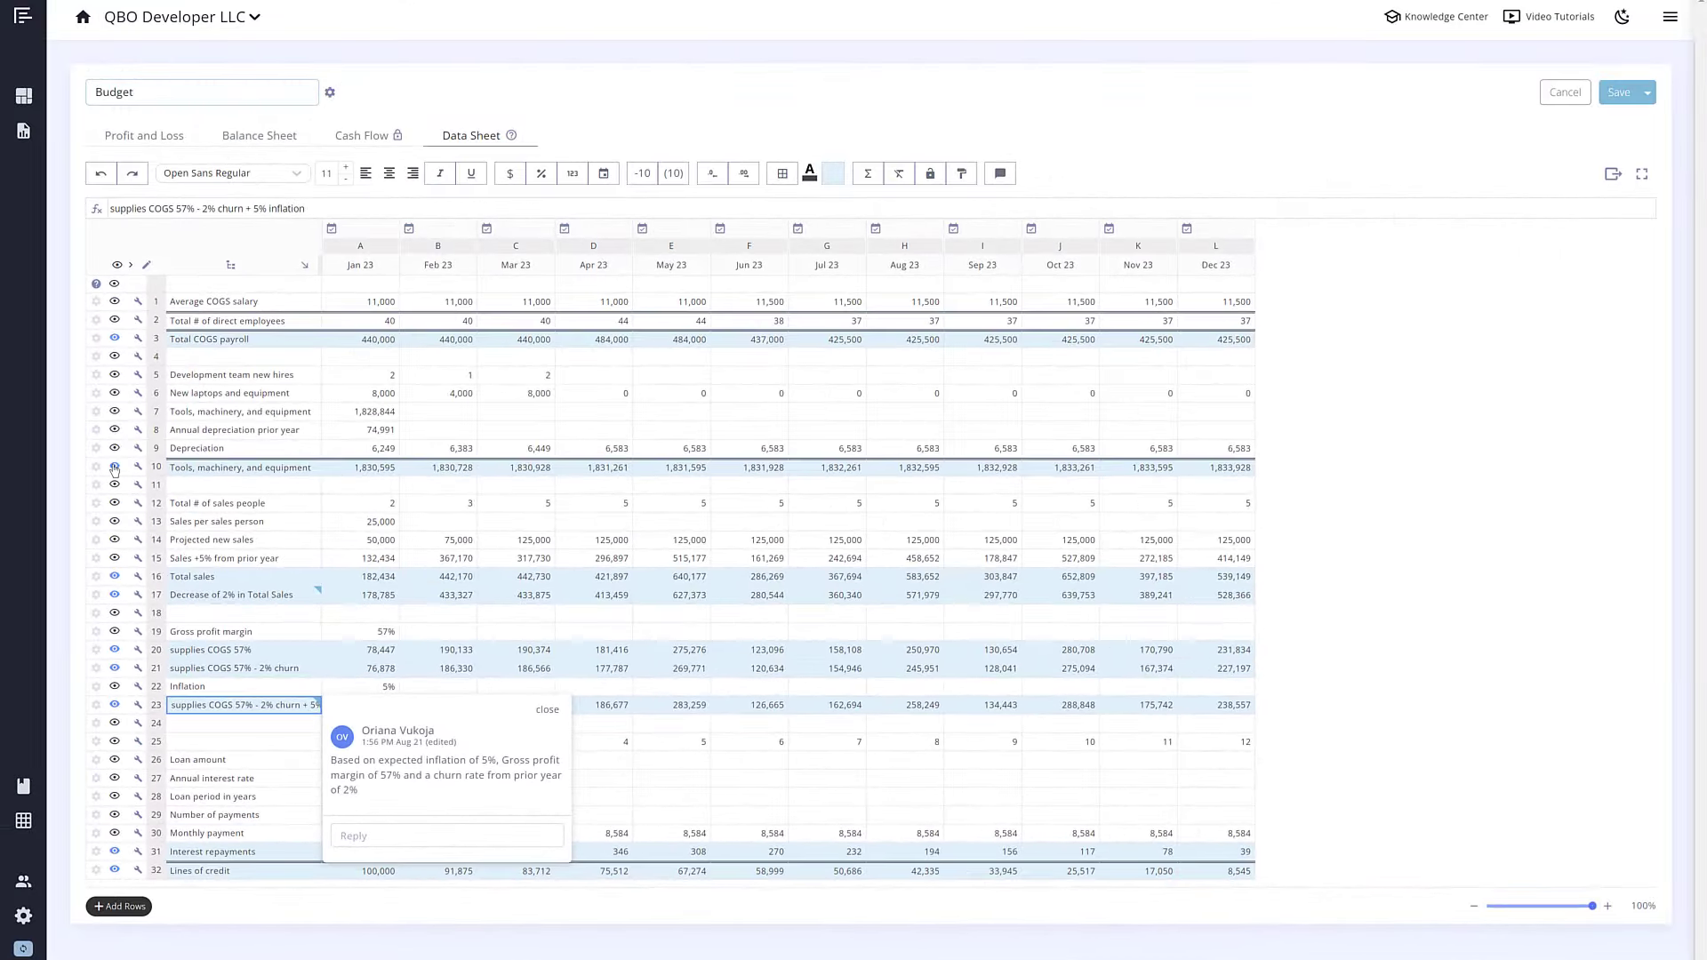
click(114, 470)
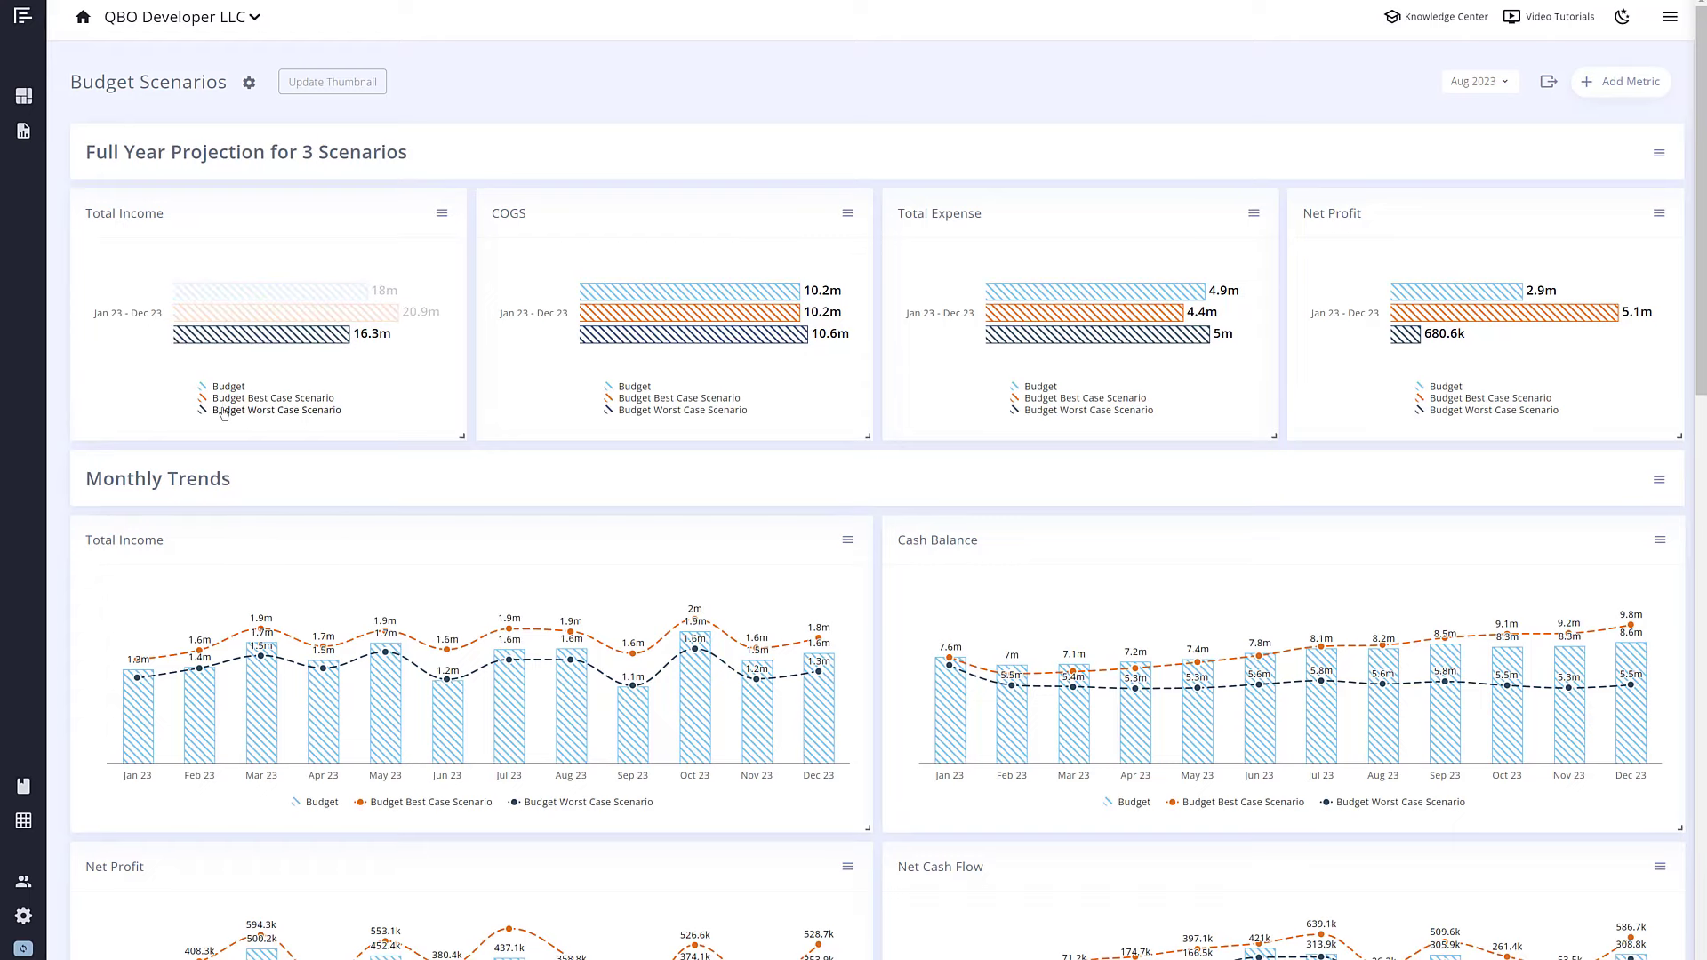
scroll(879, 569, down, 6)
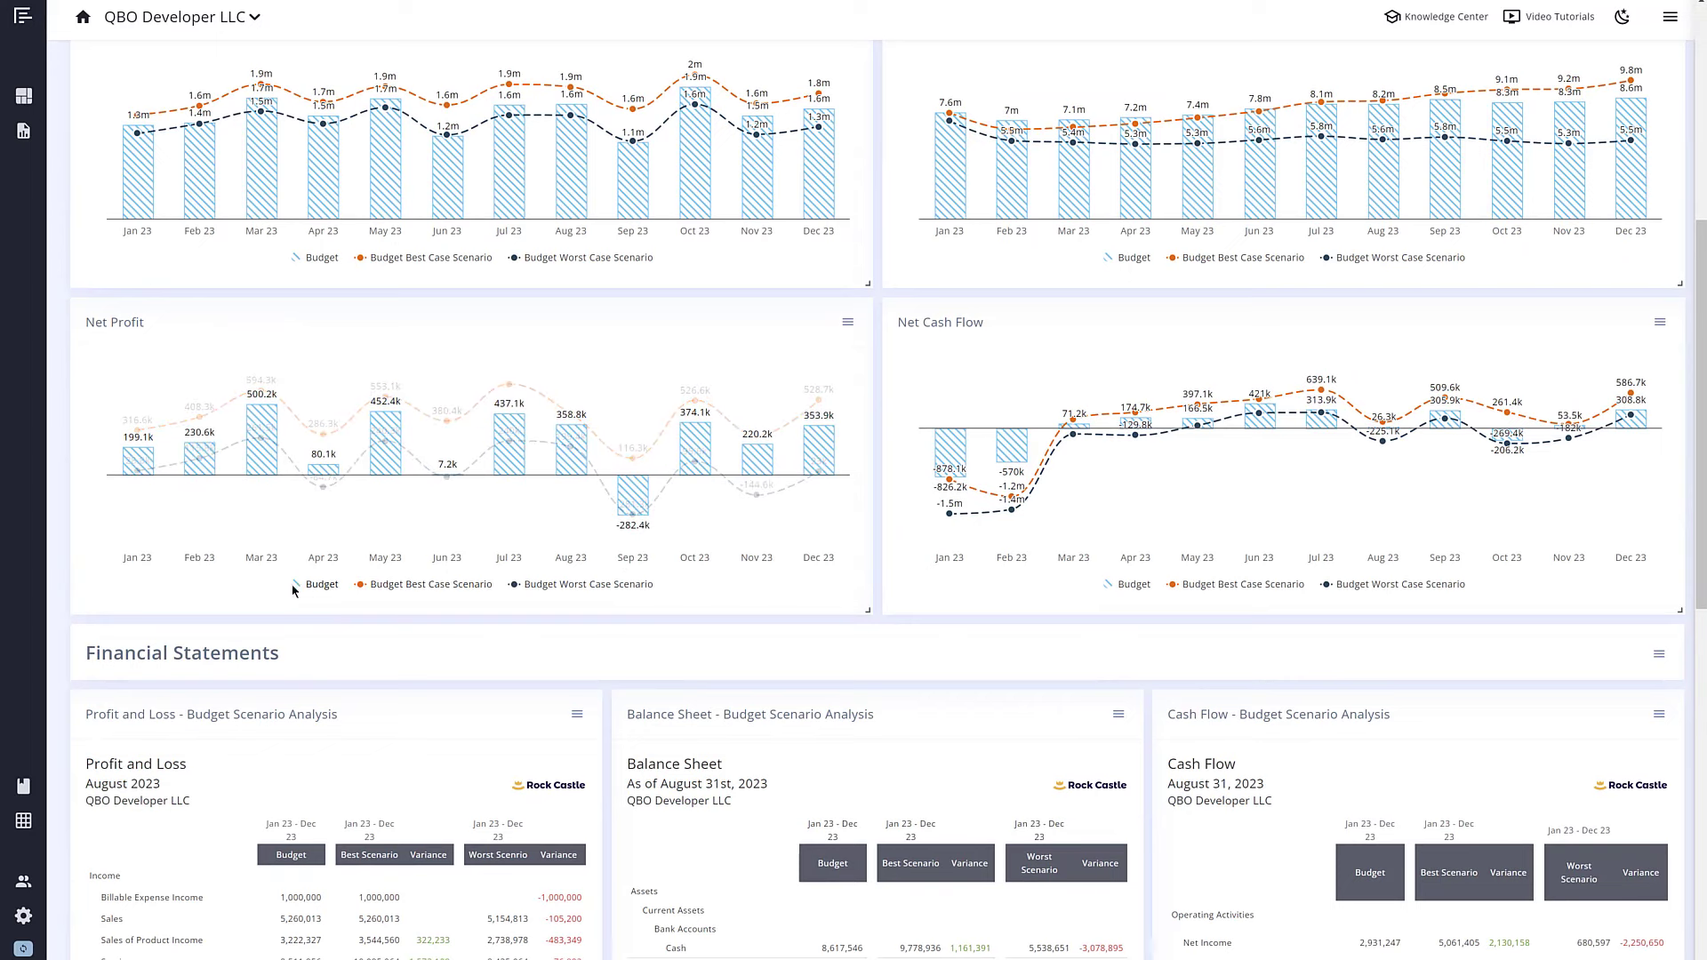
click(394, 585)
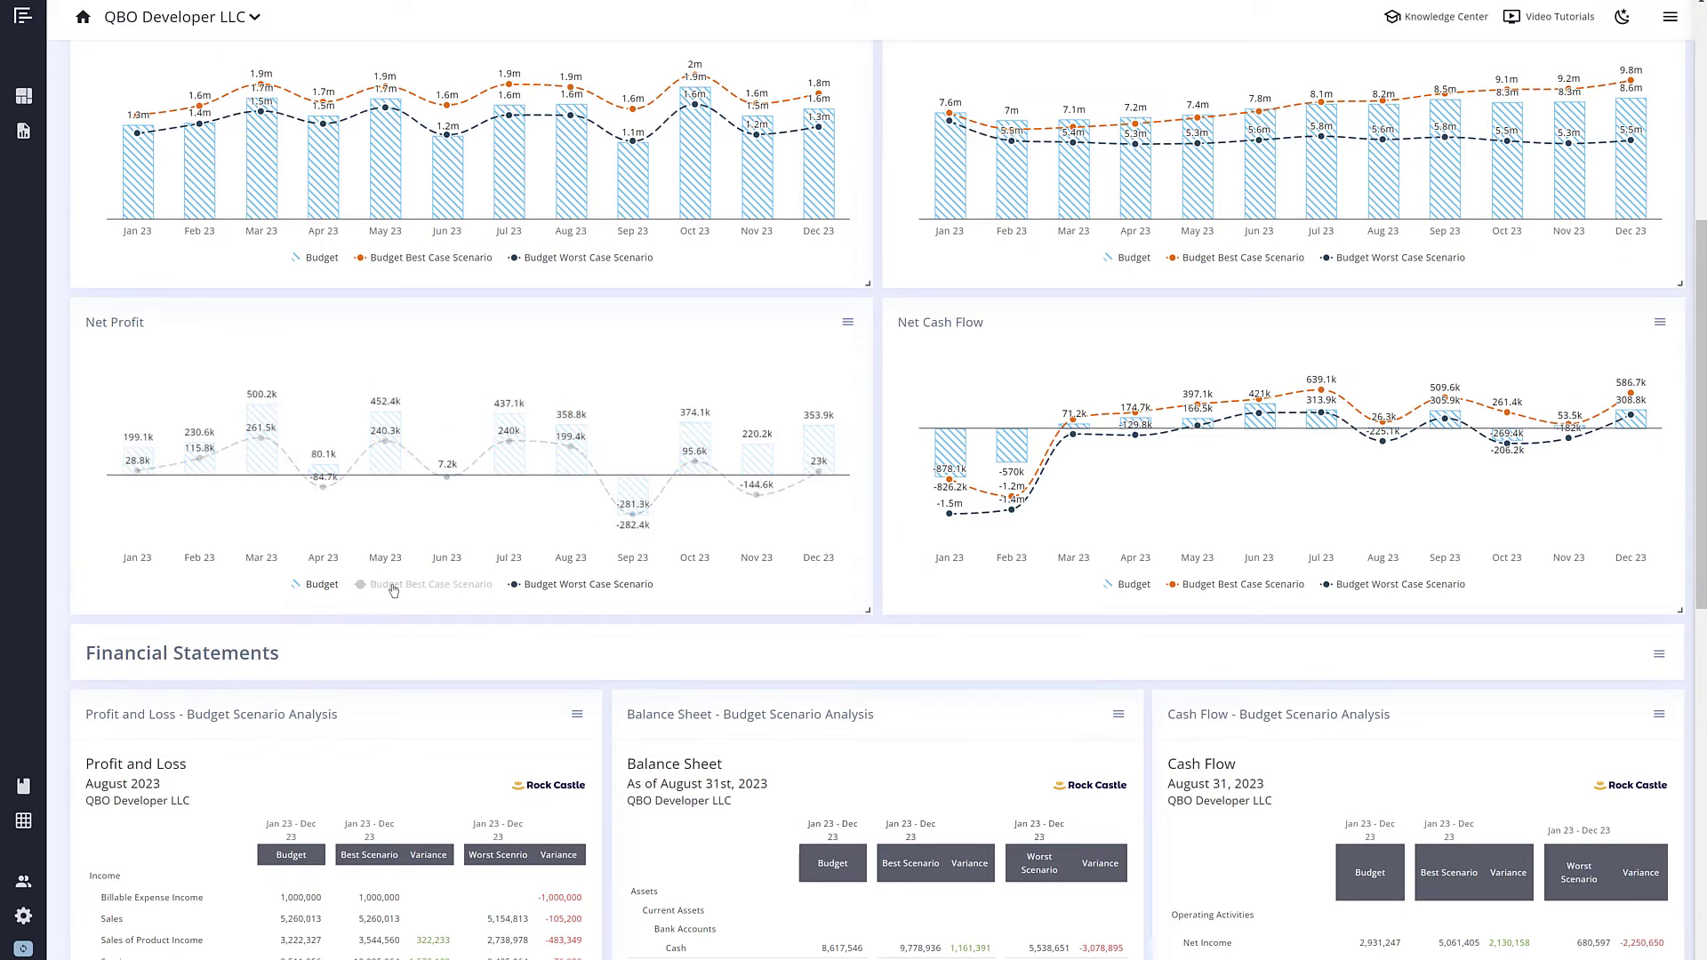
click(472, 591)
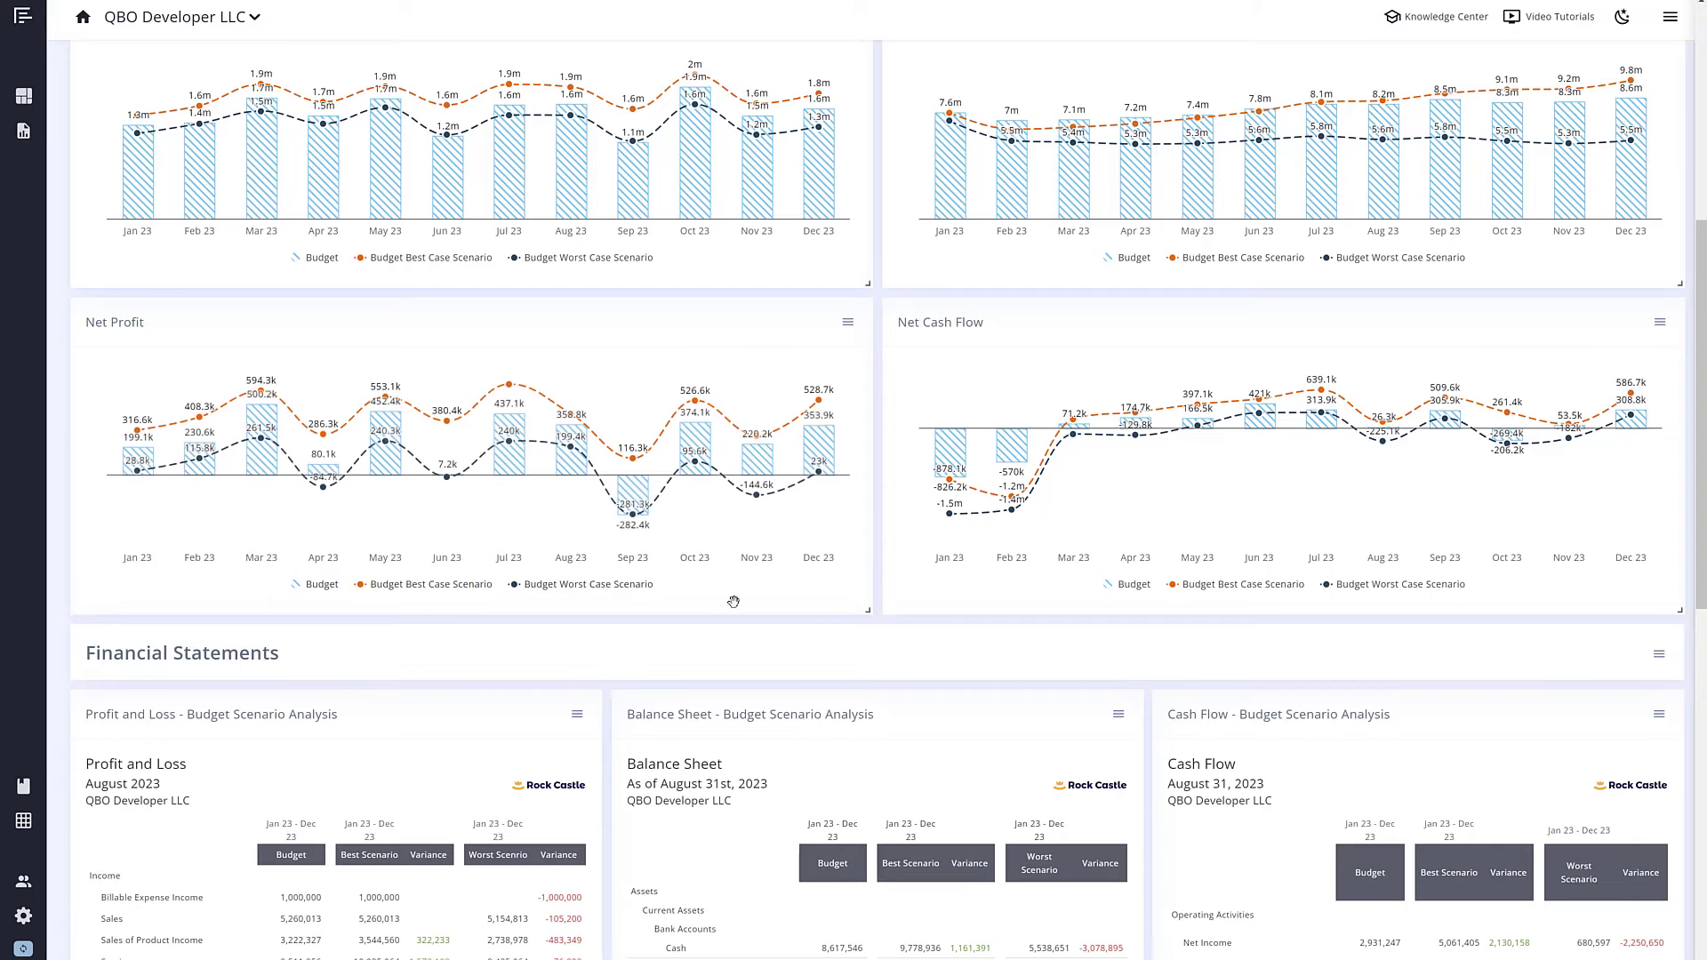
Step: In Company Settings, list the budgets available for Default Budget / Forecast
click(31, 914)
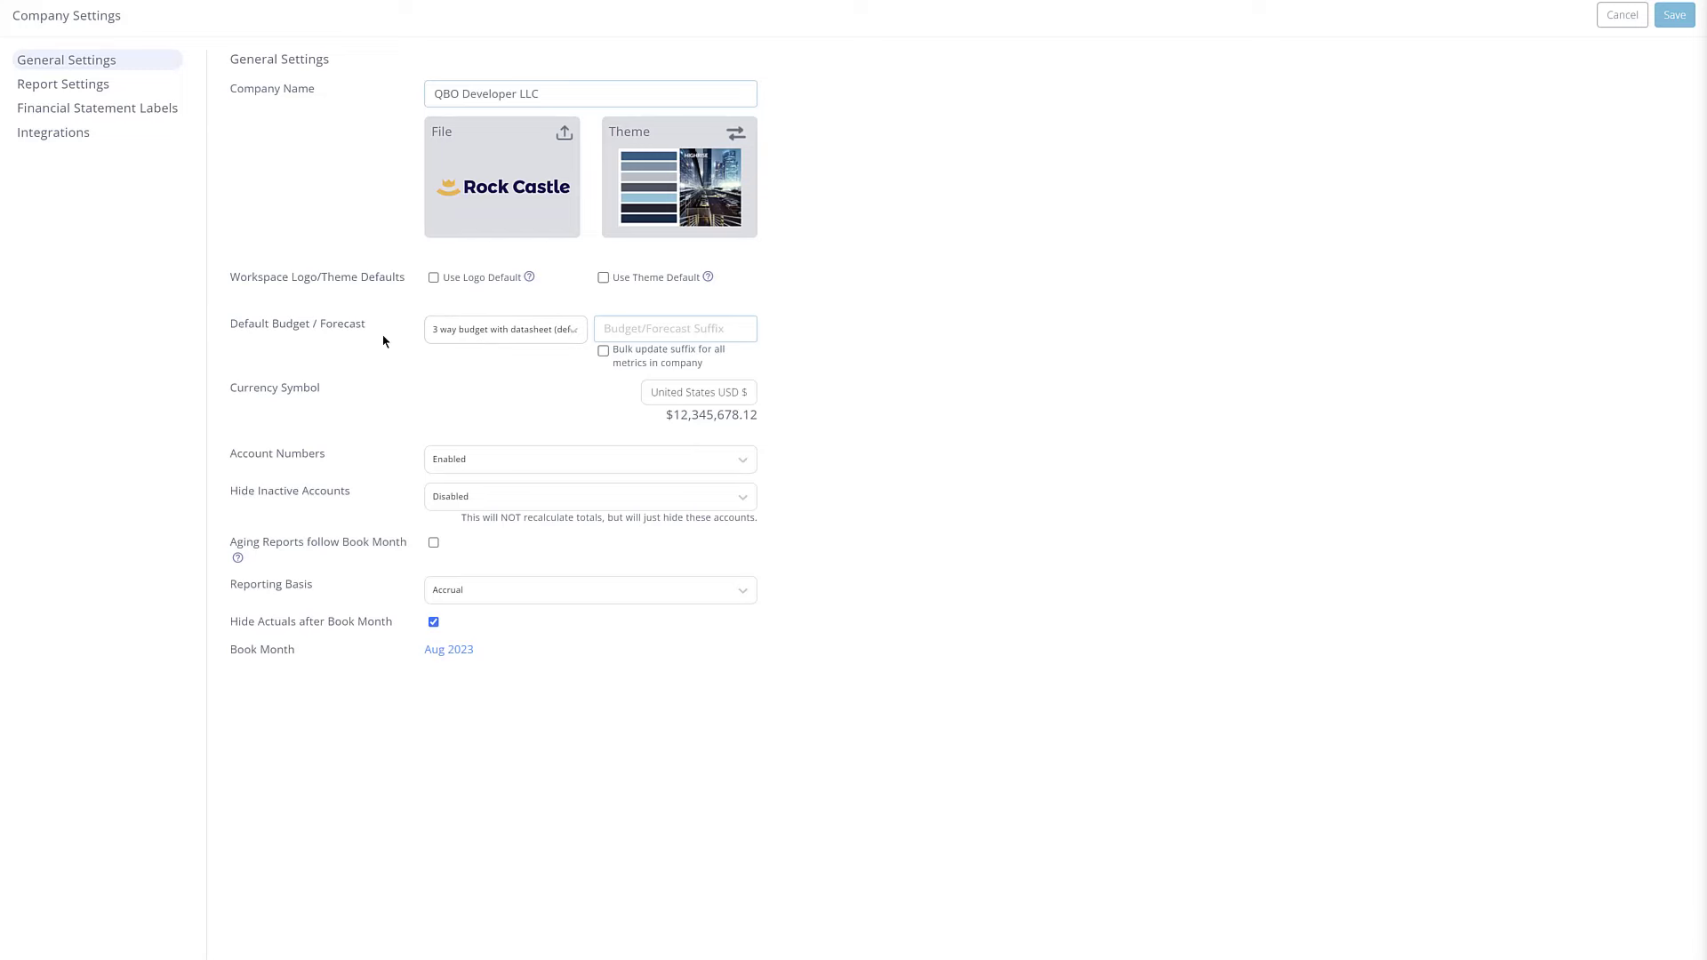
click(462, 337)
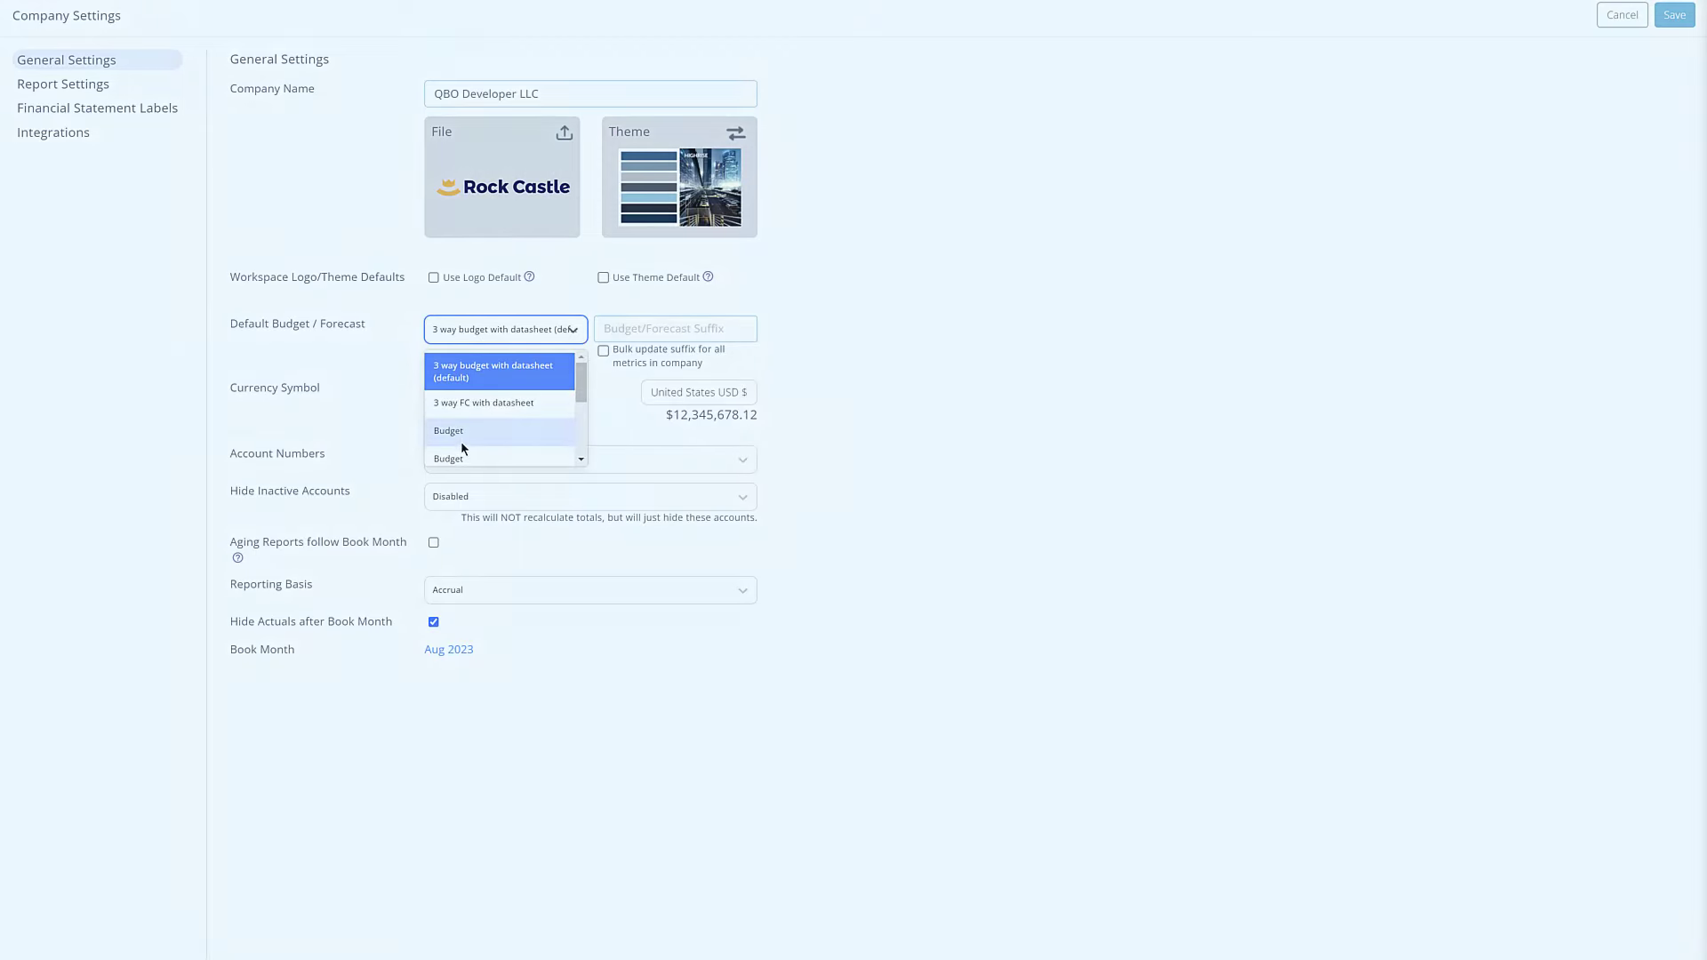